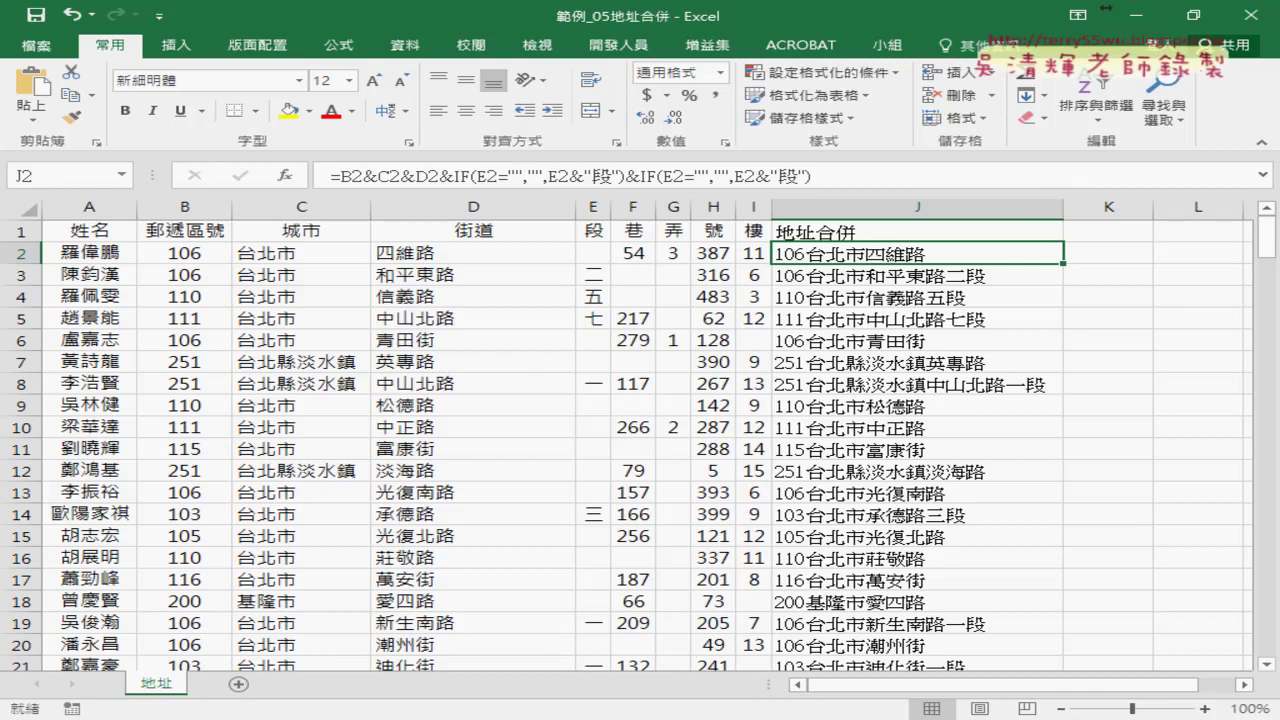
Step: Switch to the 範例_05地址合併OK workbook
mouse_move(703, 719)
click(612, 668)
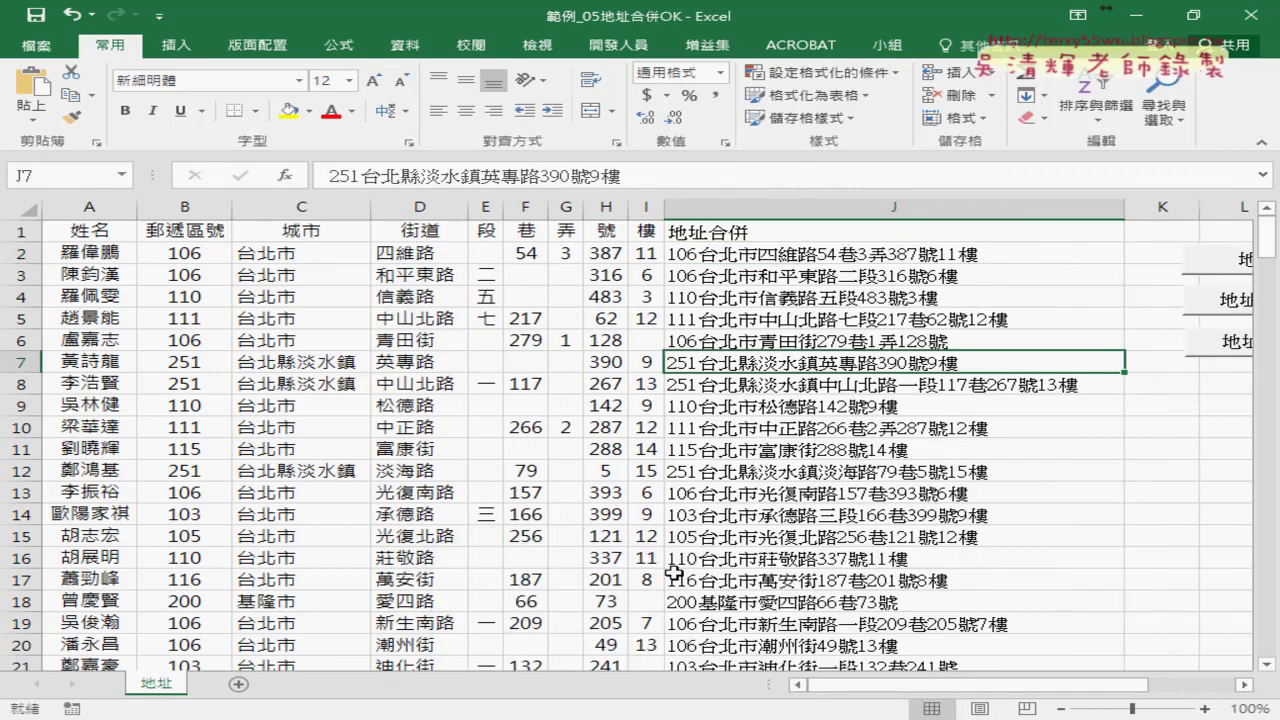
drag(905, 693, 963, 690)
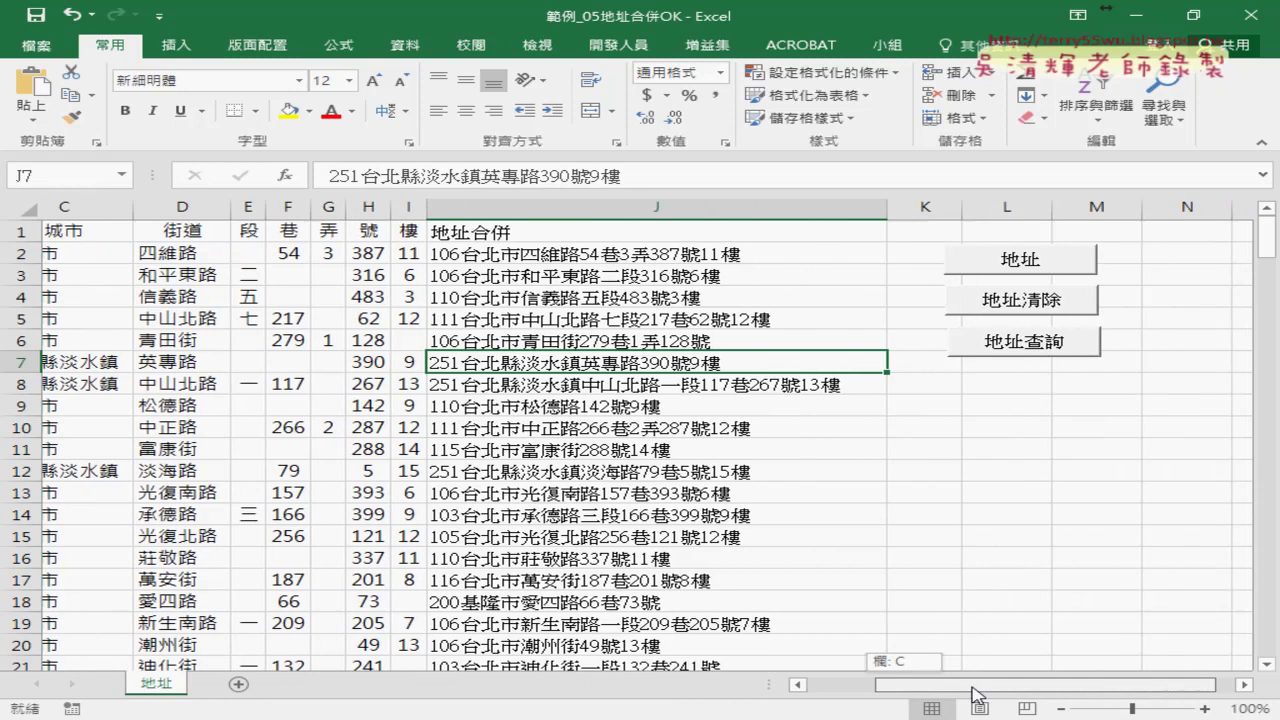
Step: Try the 地址清除 and 地址 buttons, ending with column J empty below its header
click(1072, 304)
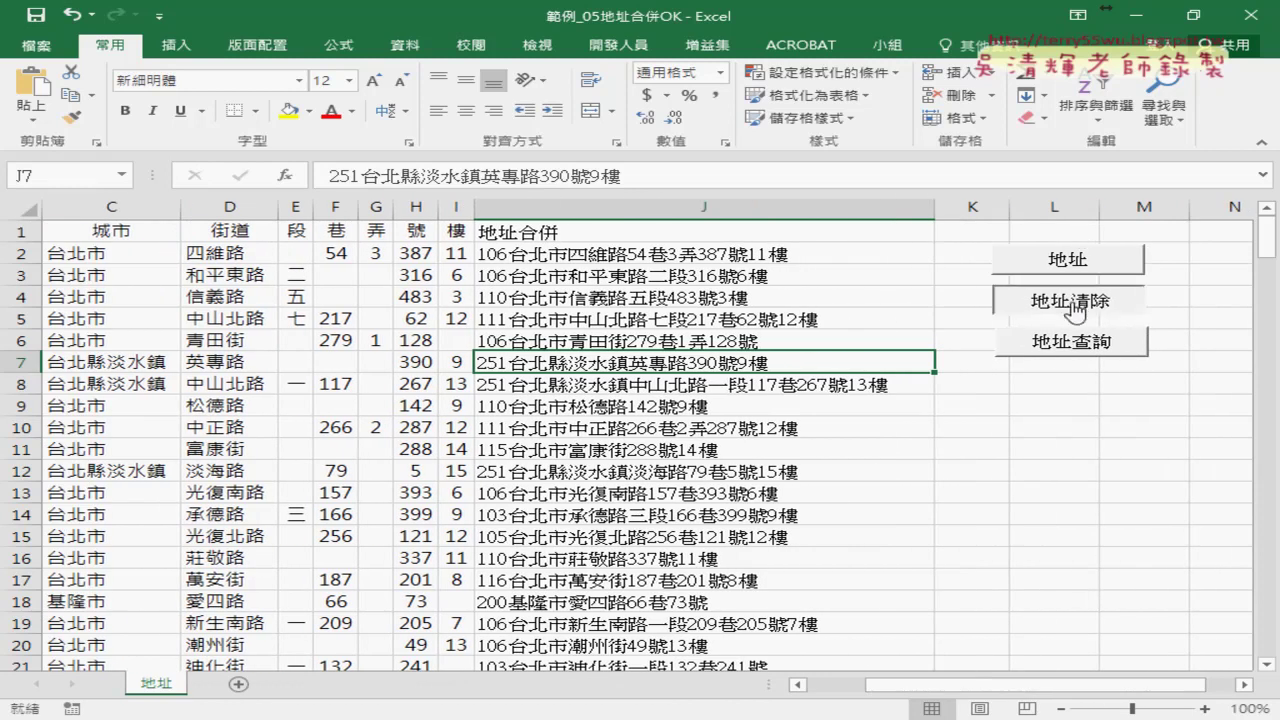
click(1072, 259)
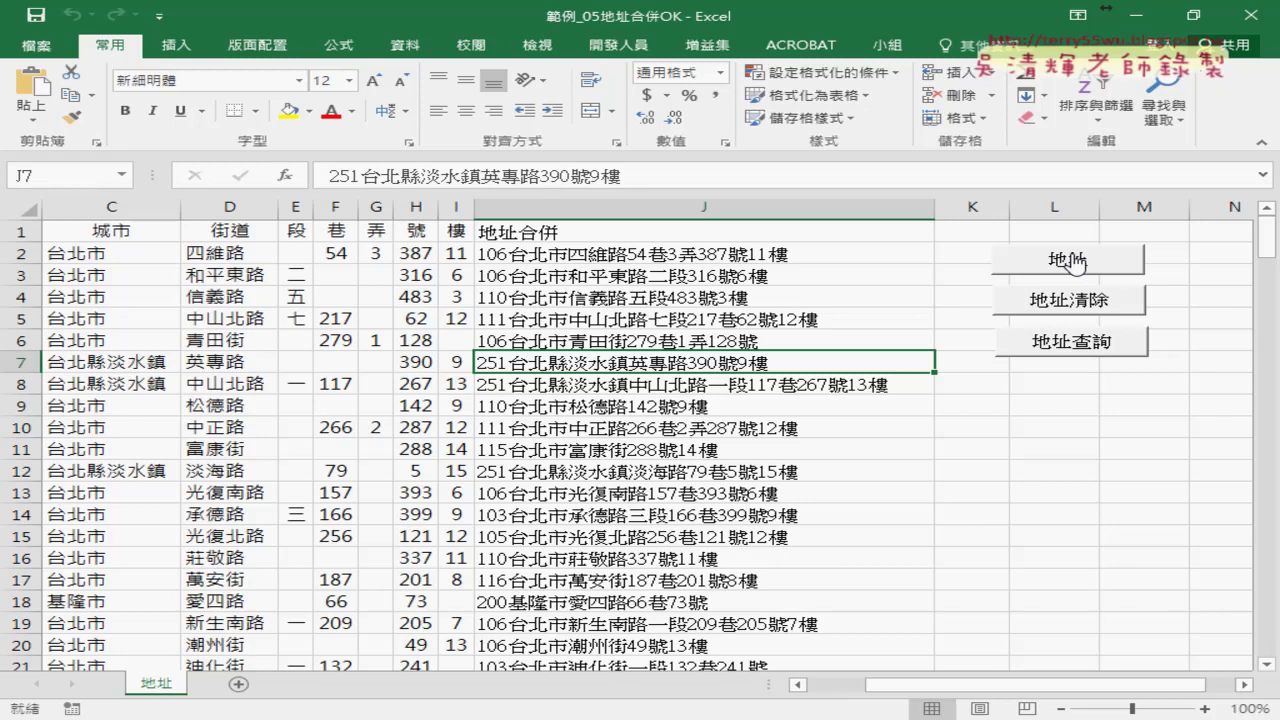
click(1060, 300)
Step: Clear column J and choose the user-defined 地址函數 for J2
click(540, 255)
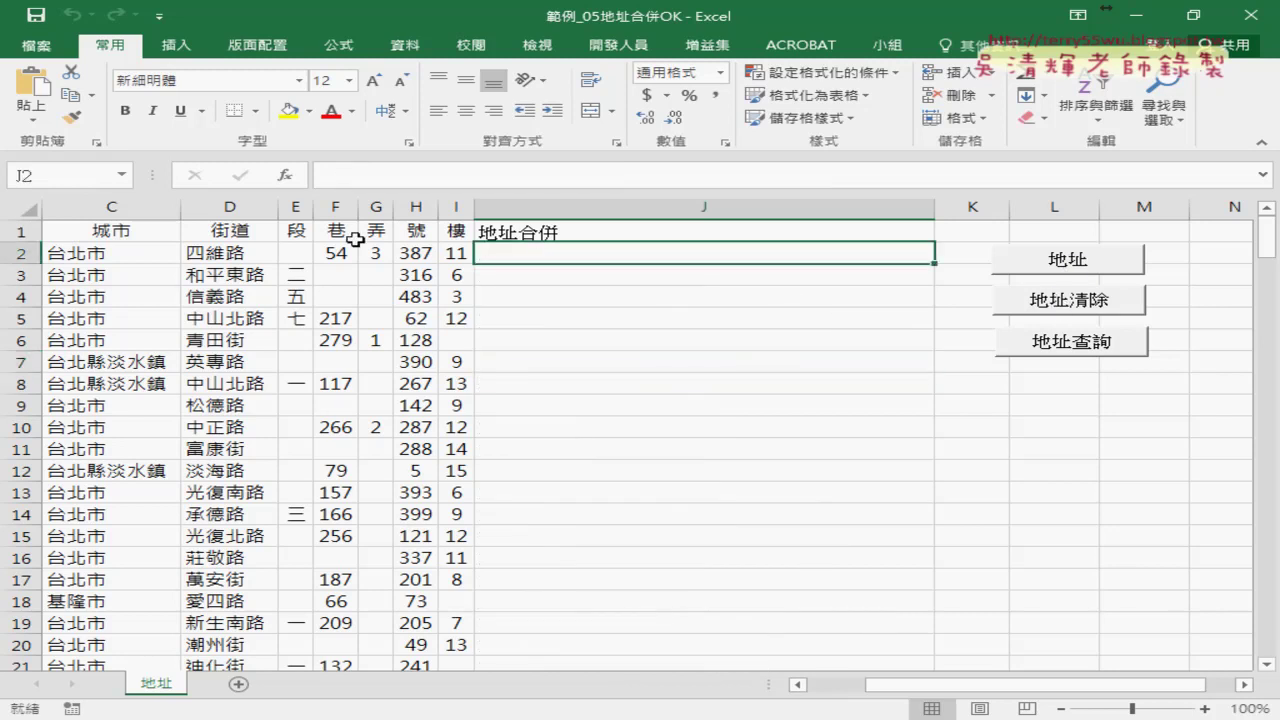
click(285, 175)
click(488, 352)
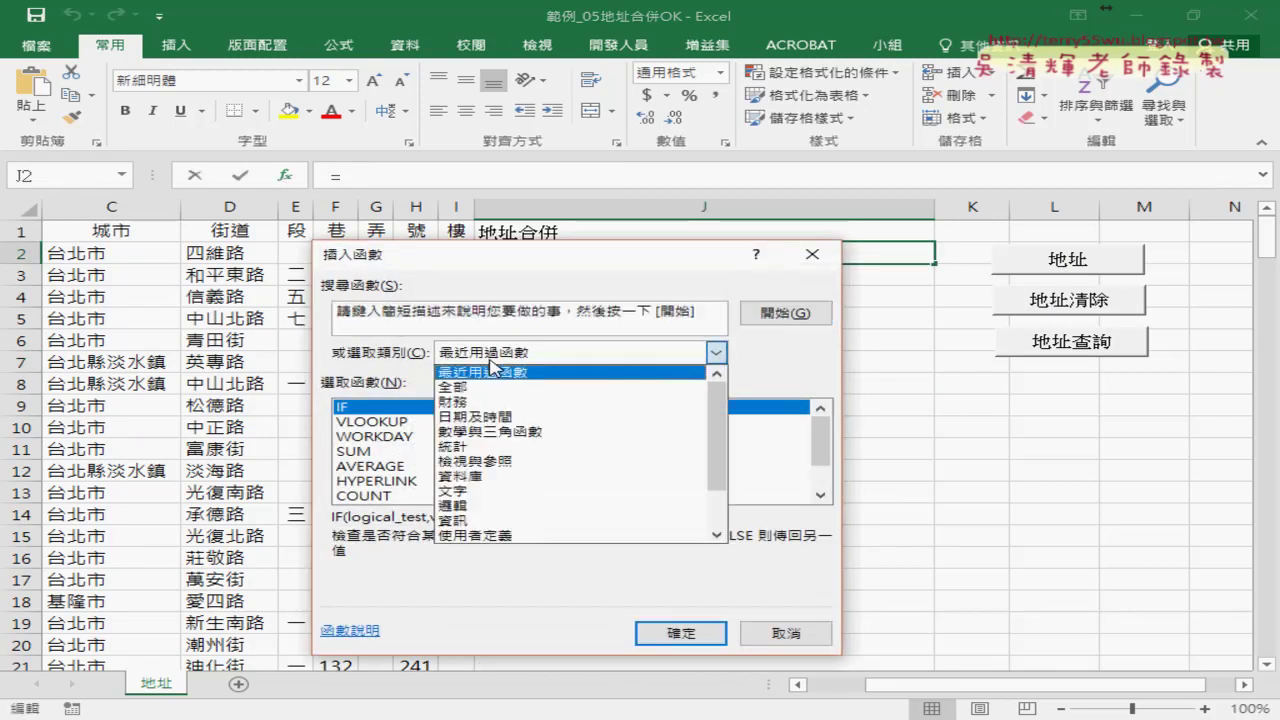
click(487, 535)
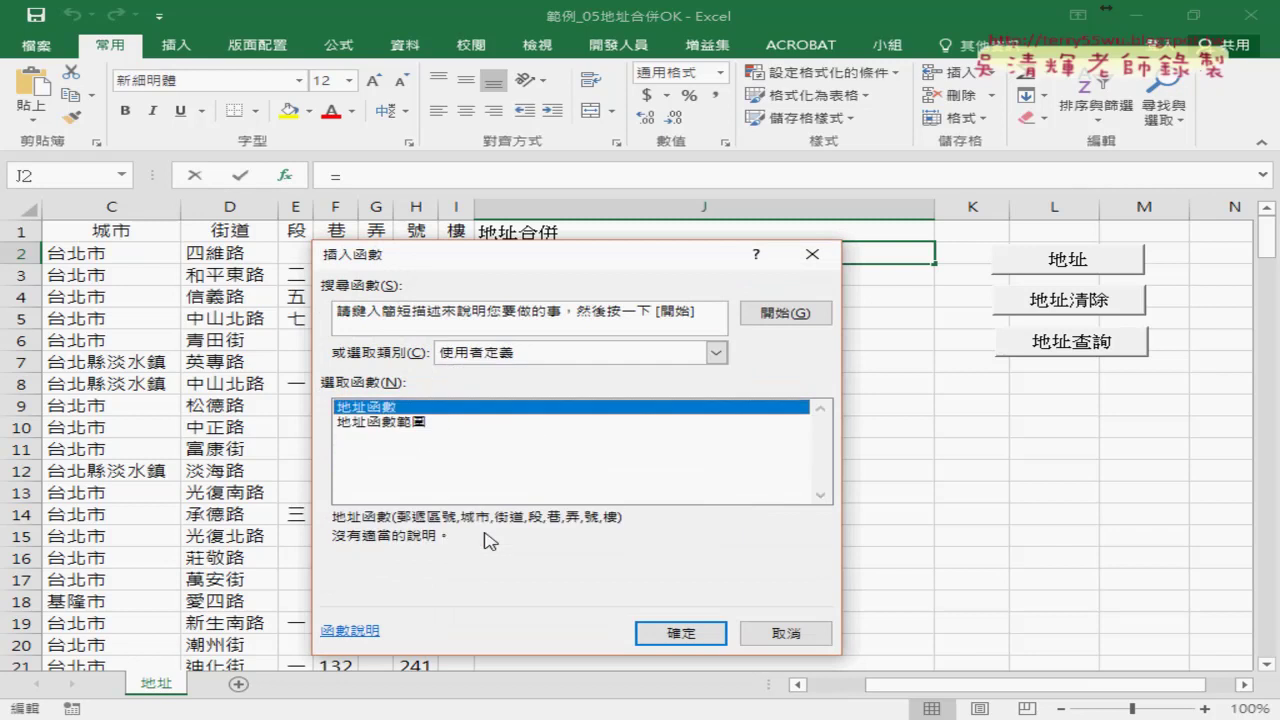
click(385, 423)
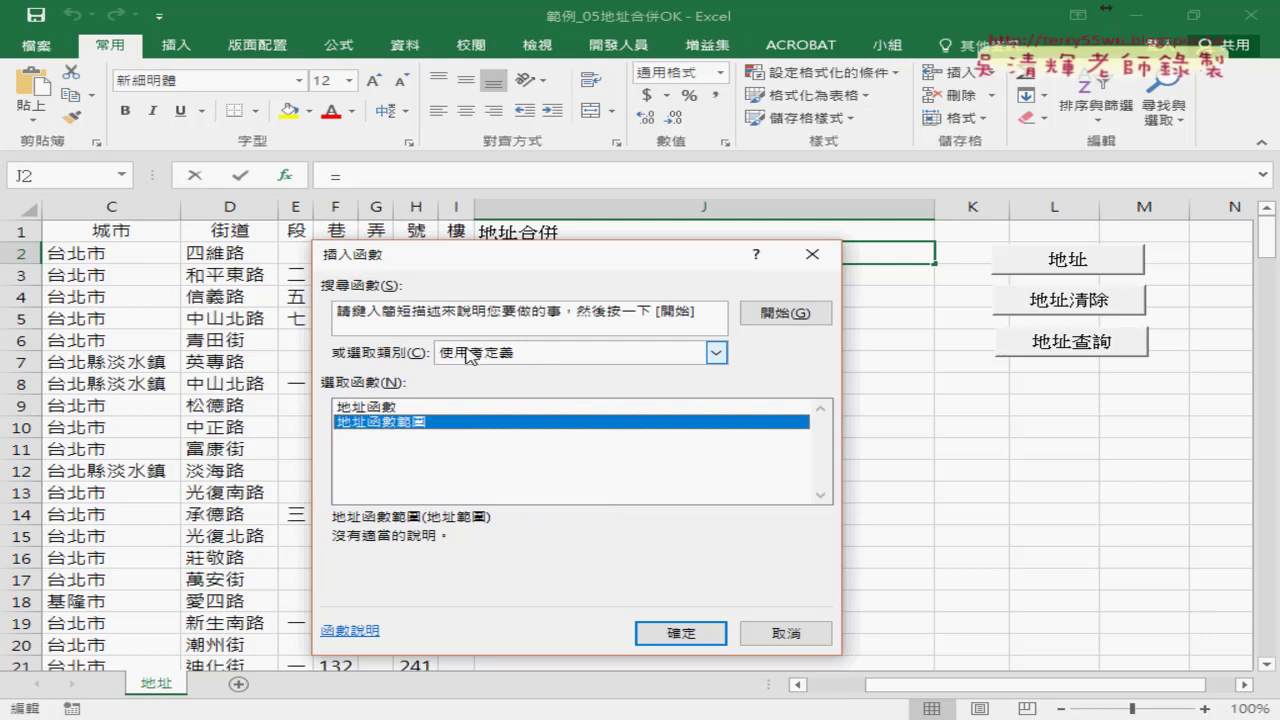
click(415, 406)
click(666, 630)
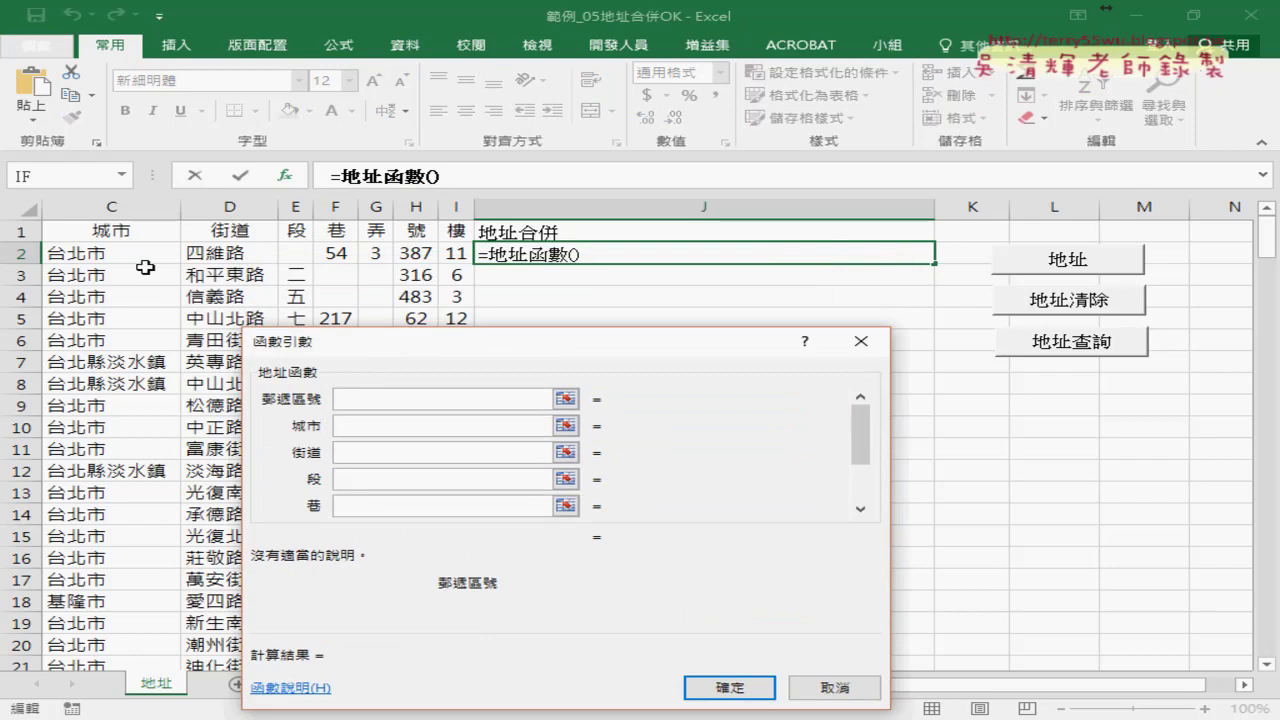
Step: Set the postal code, city, street, section and lane arguments to B2, C2, D2, E2 and F2
drag(1094, 690, 988, 692)
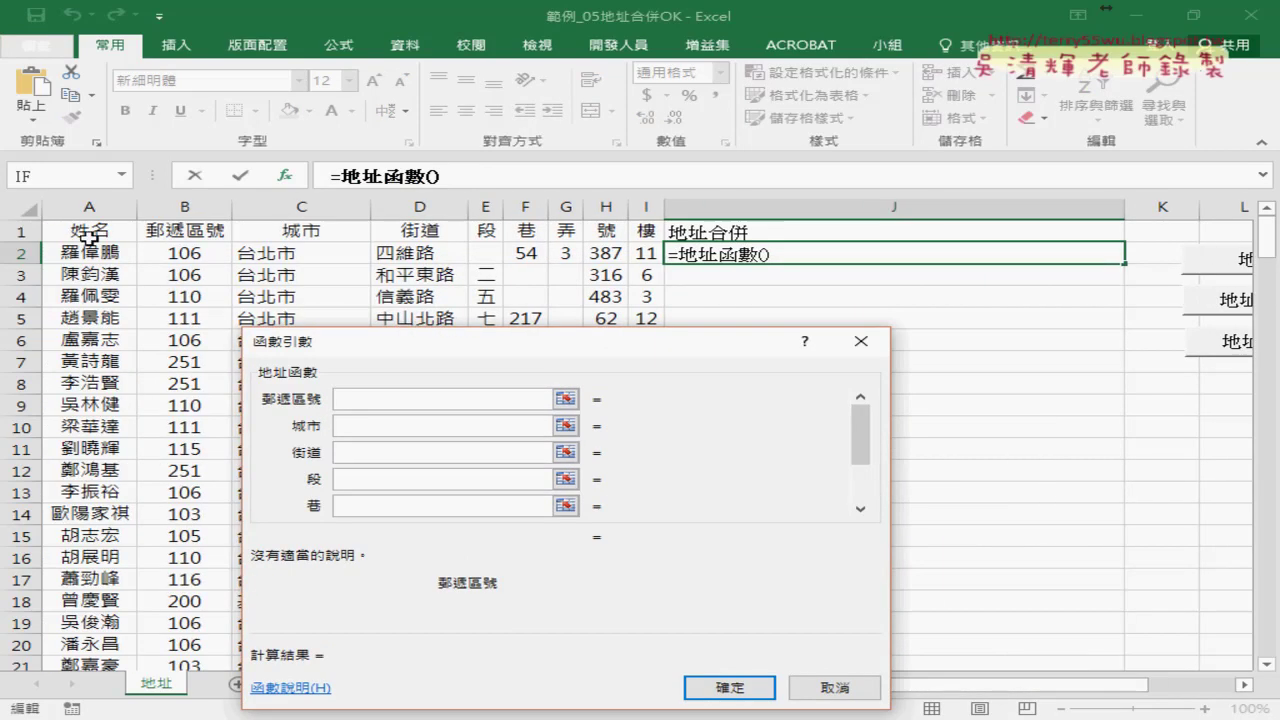
click(181, 256)
click(360, 425)
click(284, 256)
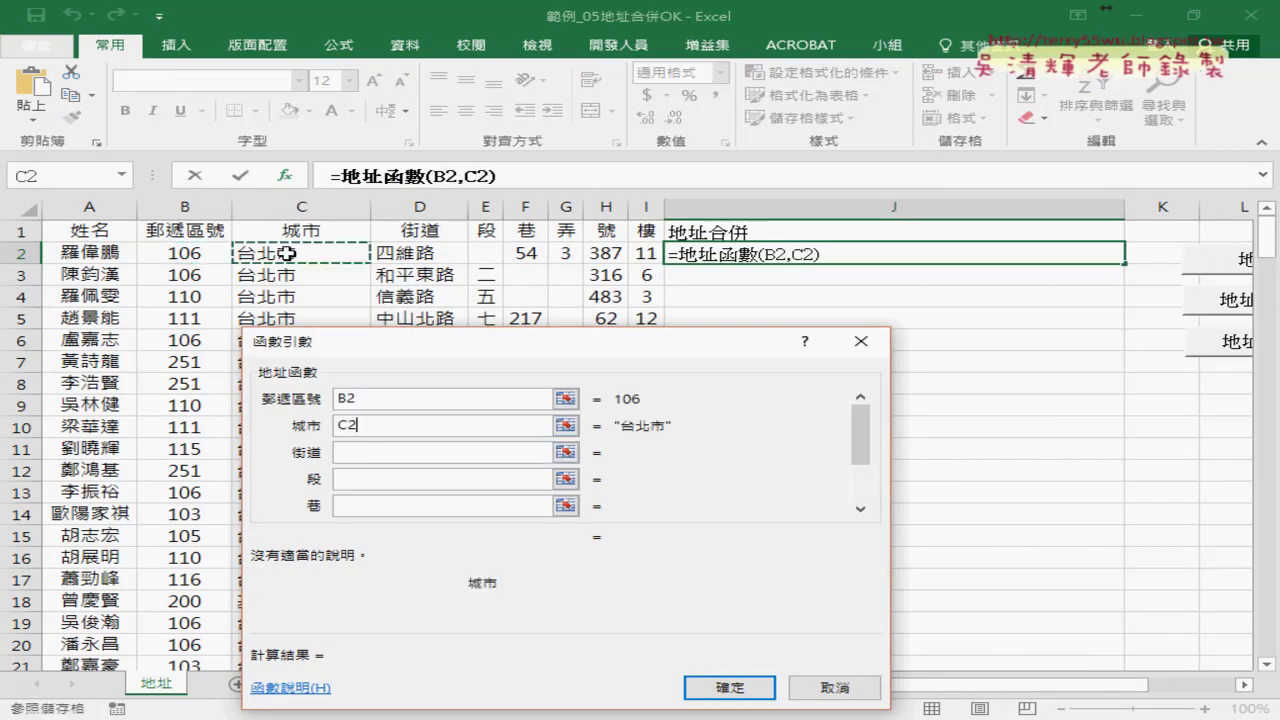
click(350, 452)
click(405, 252)
click(360, 479)
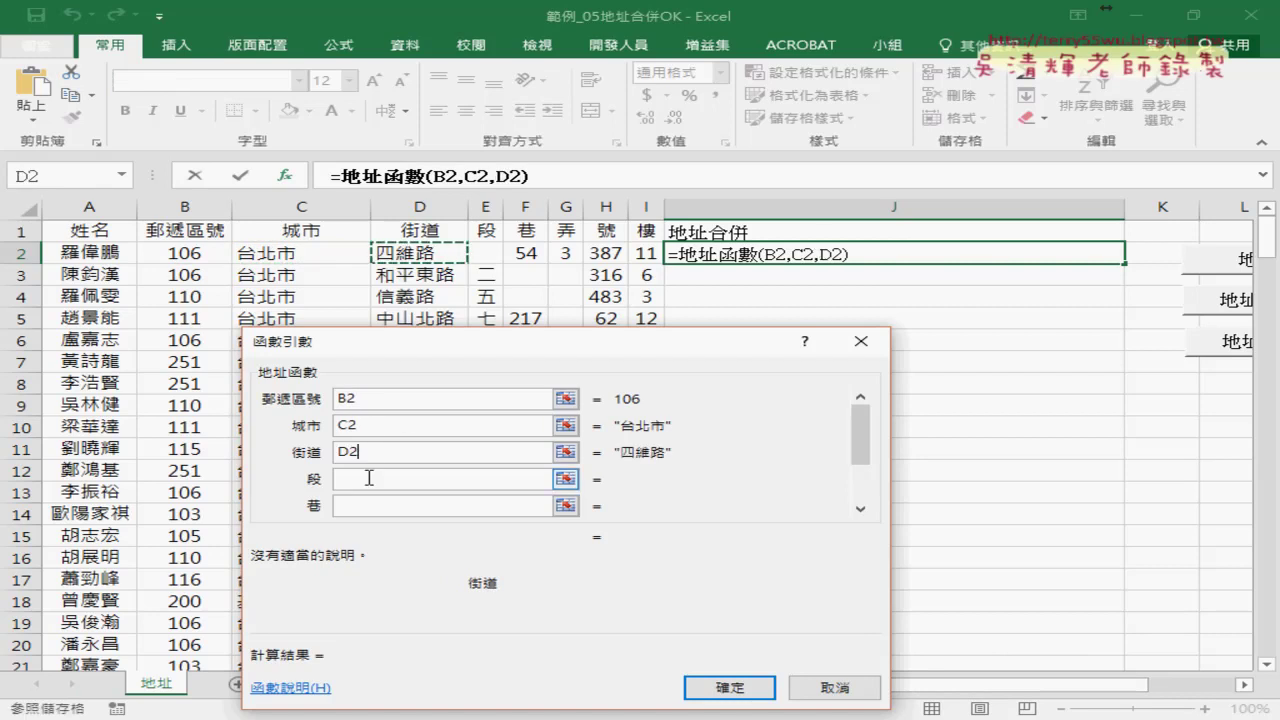
click(495, 253)
click(370, 505)
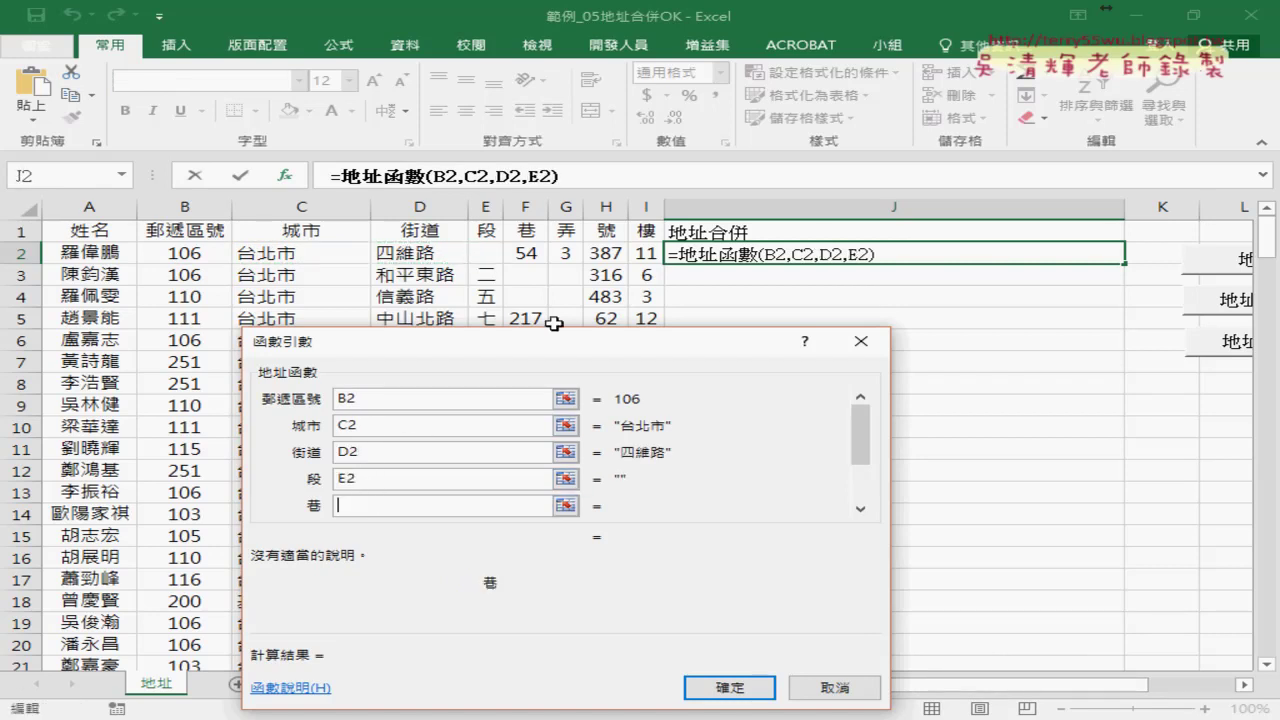
click(528, 256)
scroll(830, 460, down, 2)
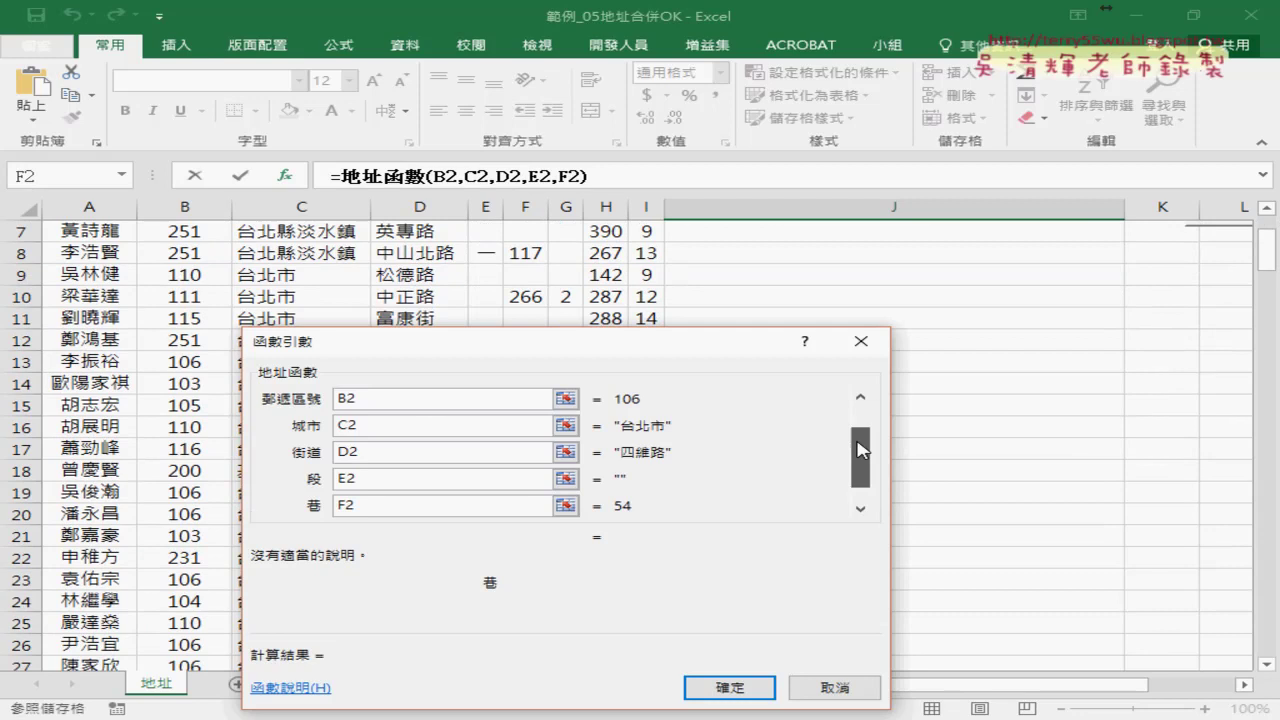
drag(860, 435, 860, 470)
click(362, 452)
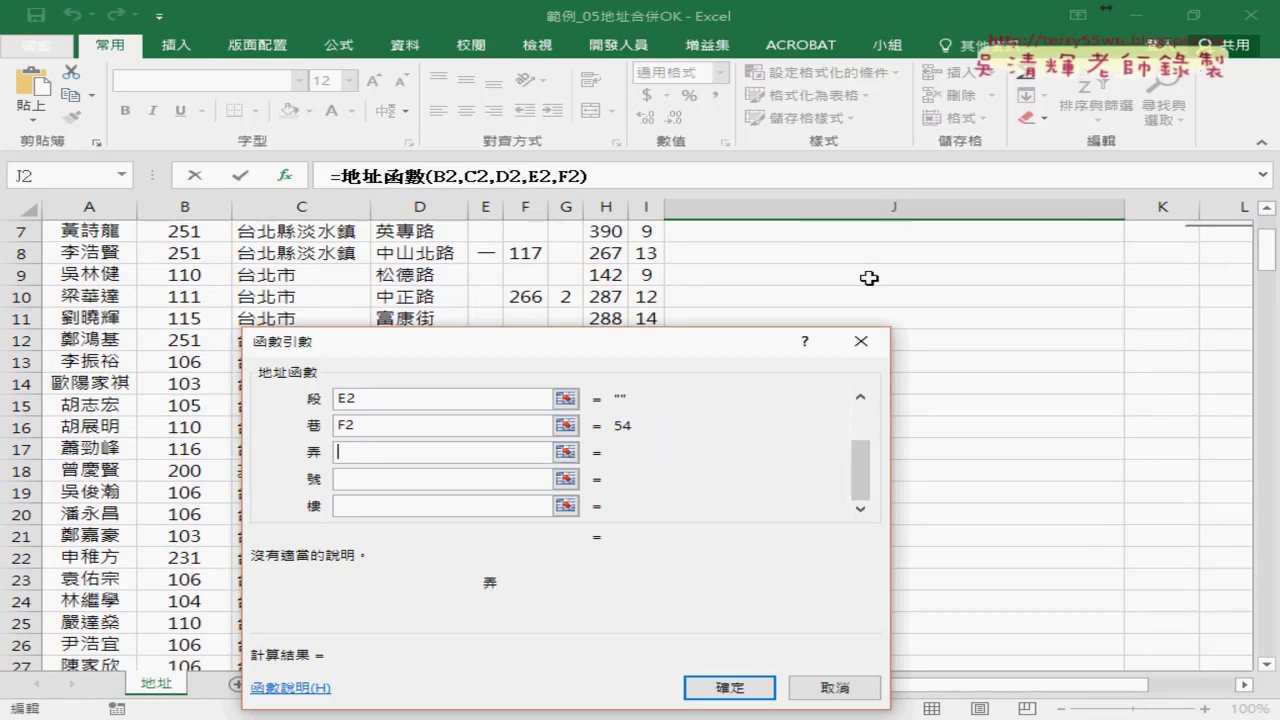
scroll(1092, 286, up, 2)
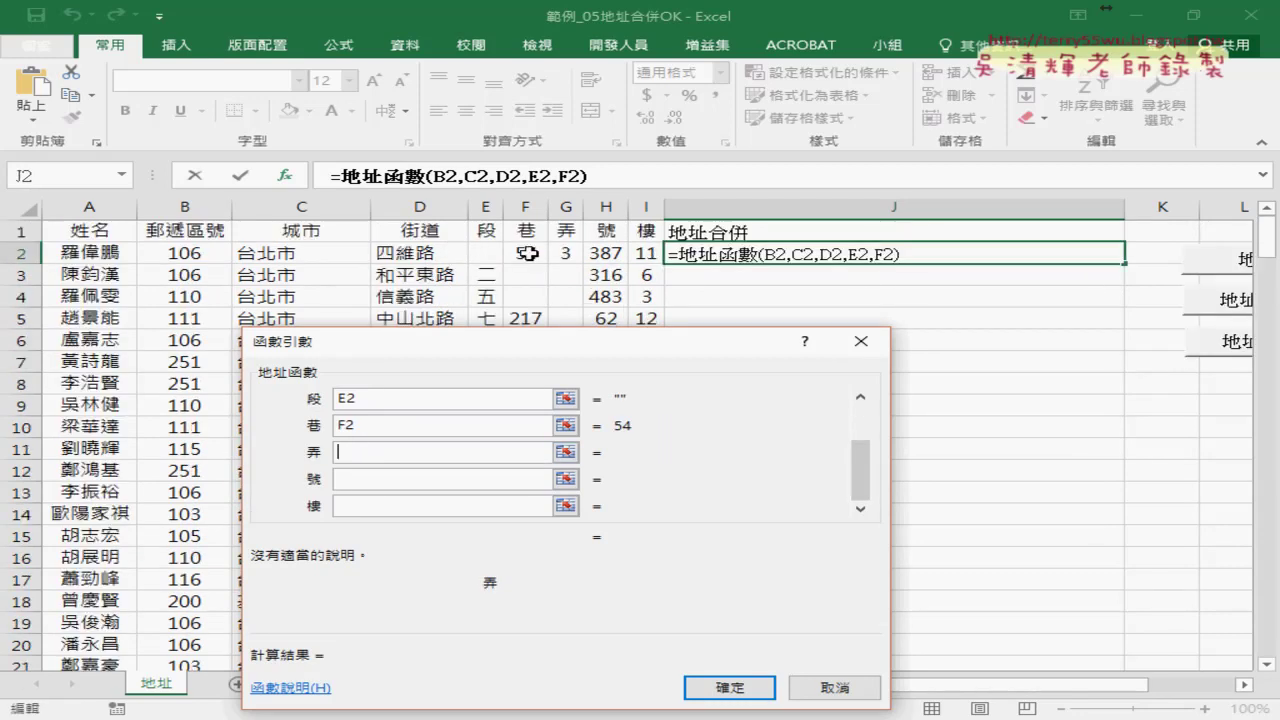
click(565, 253)
key(Tab)
click(608, 254)
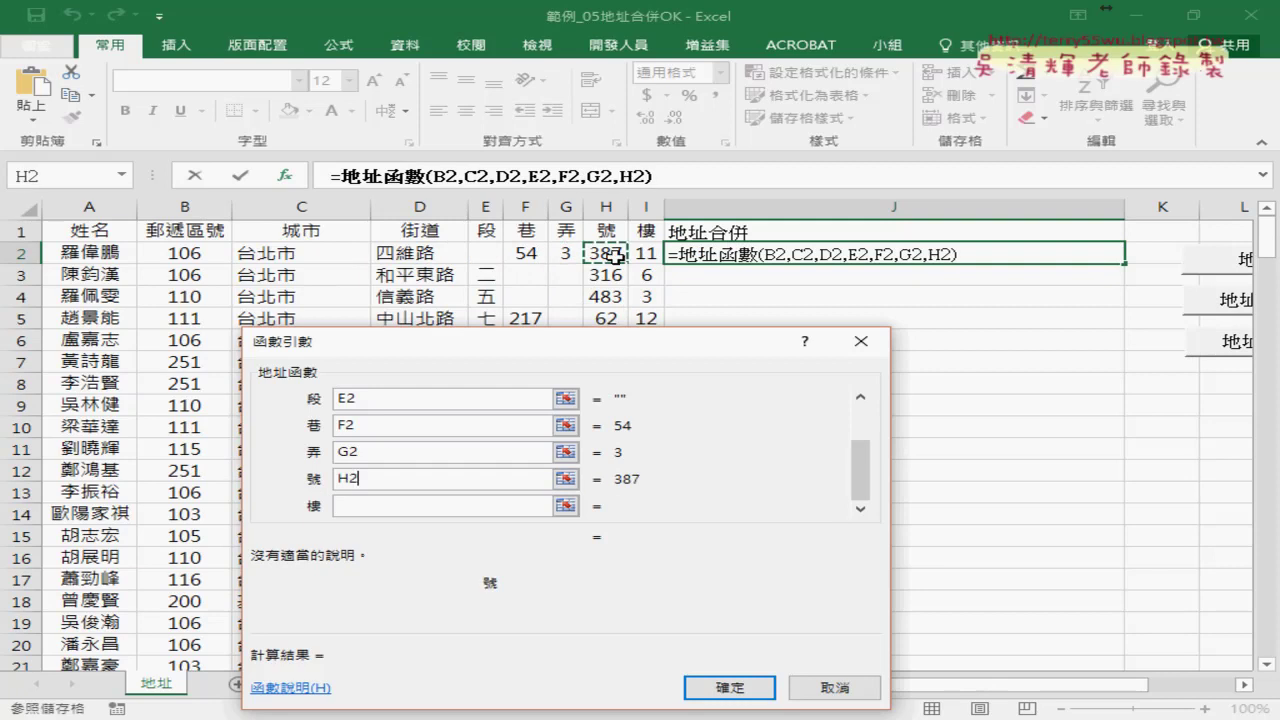
click(400, 507)
click(640, 254)
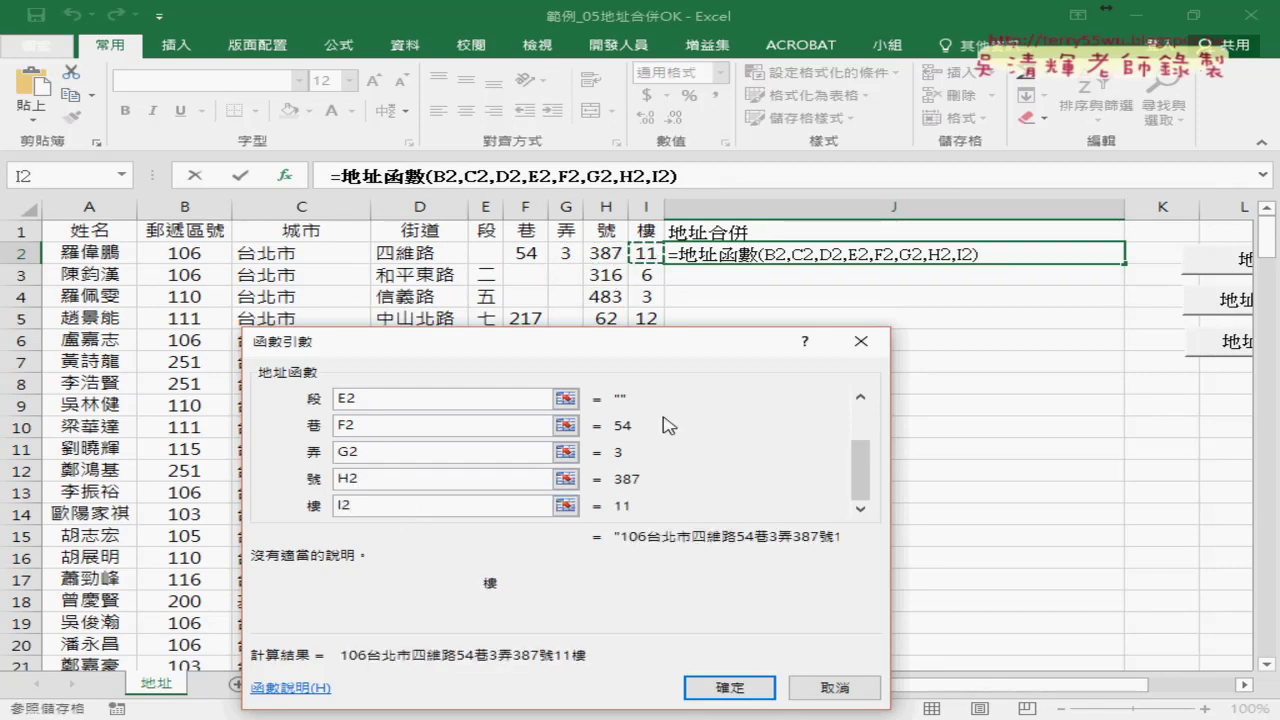
click(728, 688)
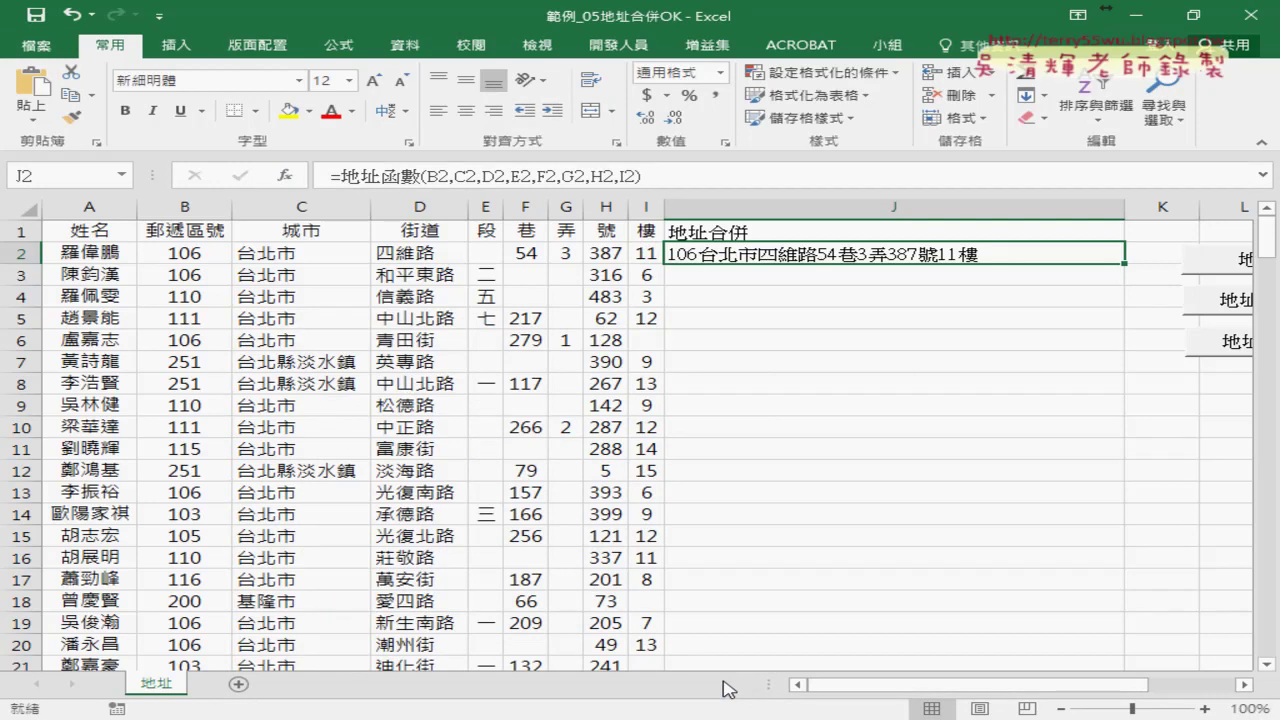
key(Delete)
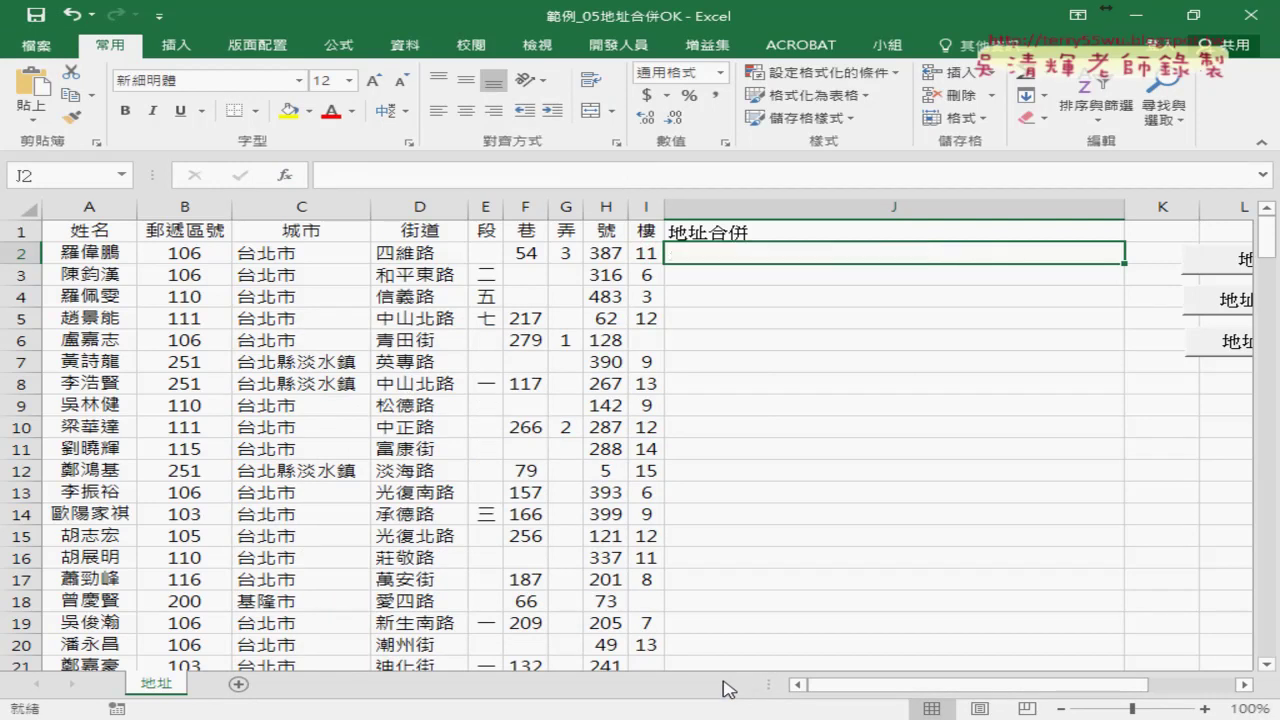
click(297, 181)
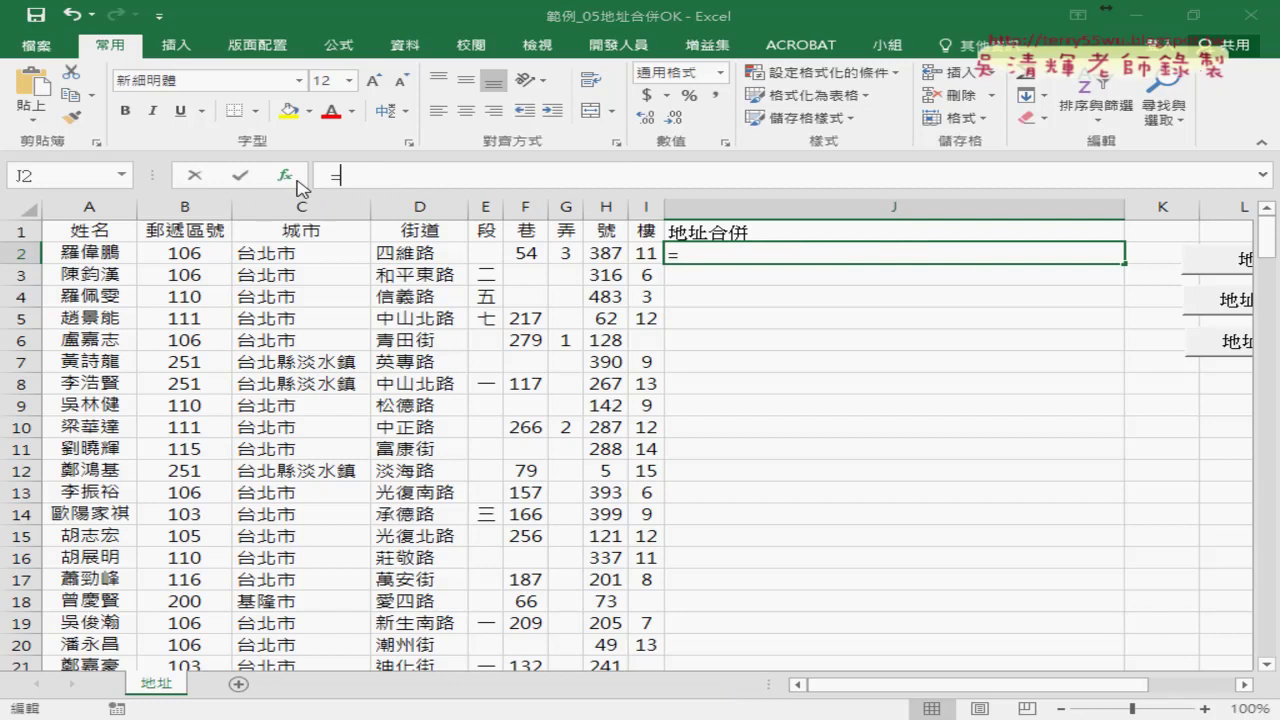
click(396, 479)
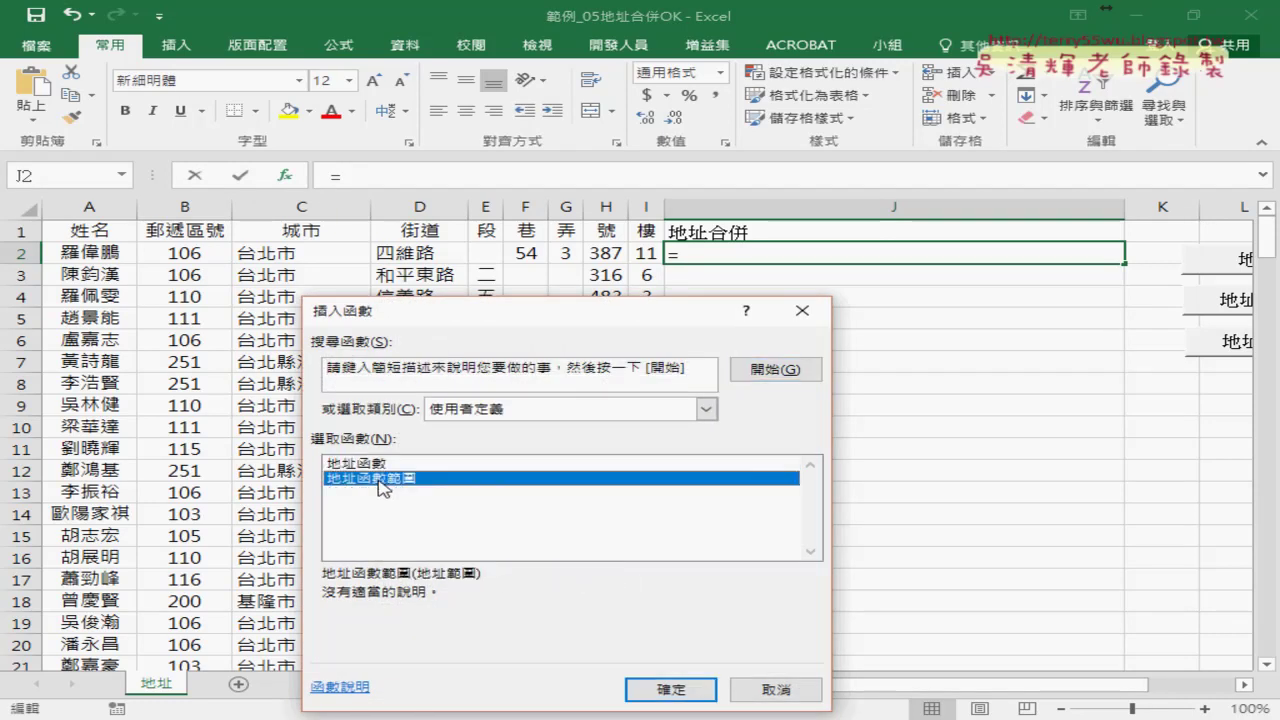
click(670, 690)
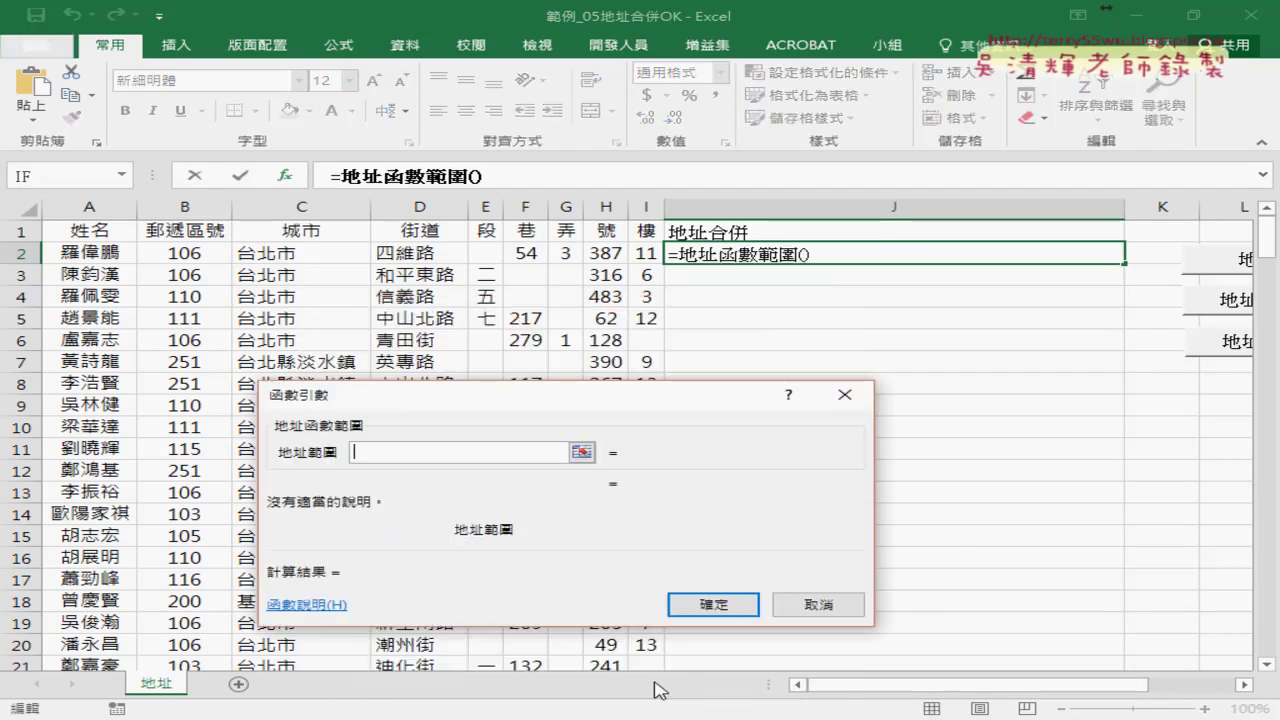
drag(177, 251, 641, 254)
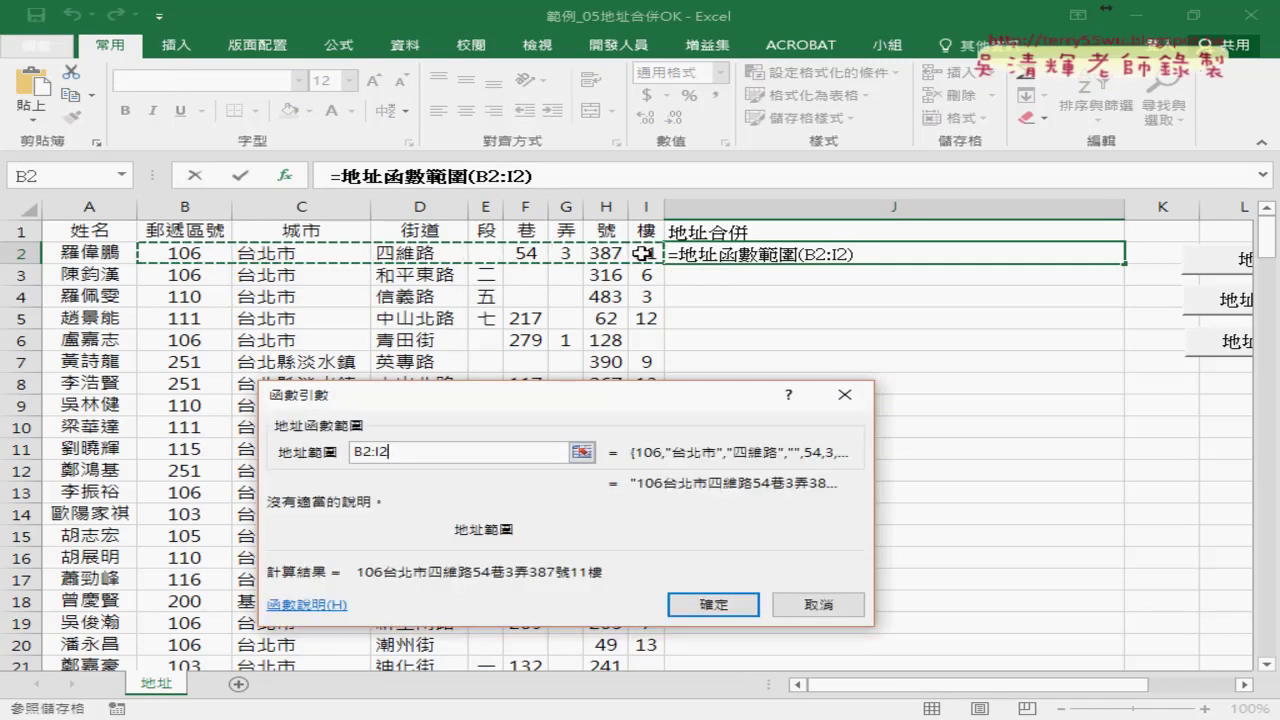
click(724, 606)
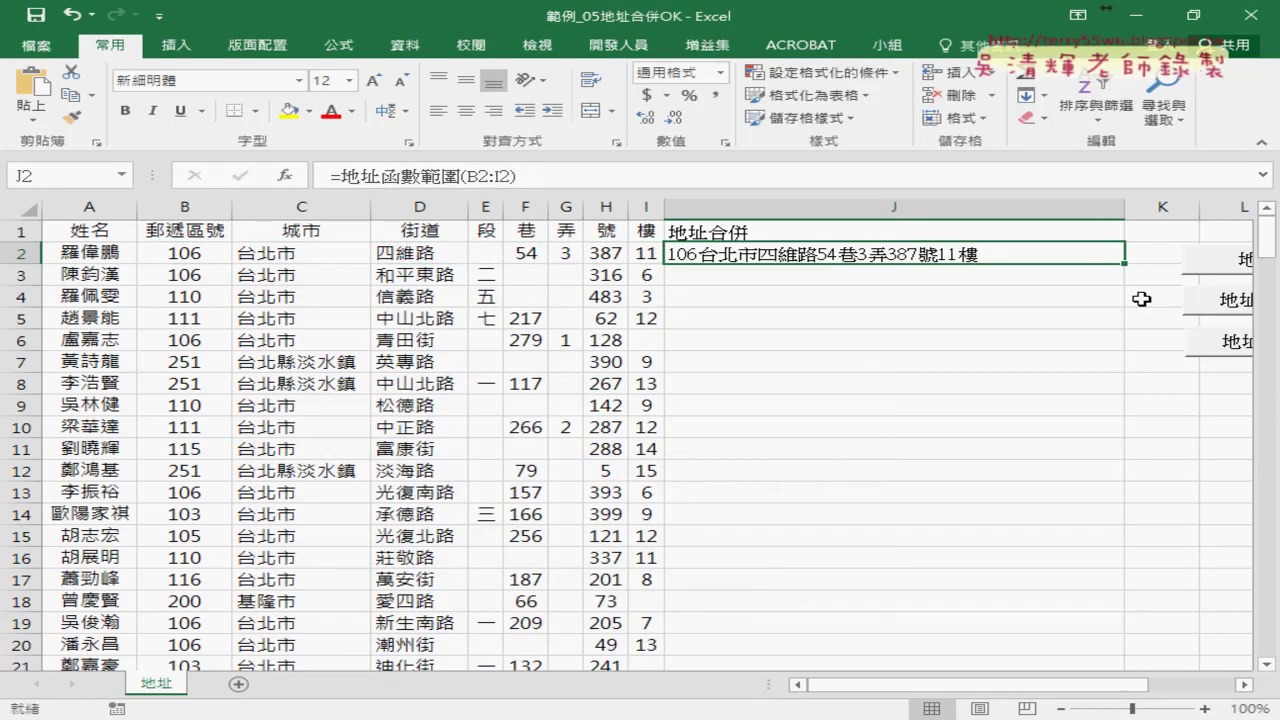
Step: Copy J2's formula down column J and duplicate the 地址 sheet
double_click(1126, 264)
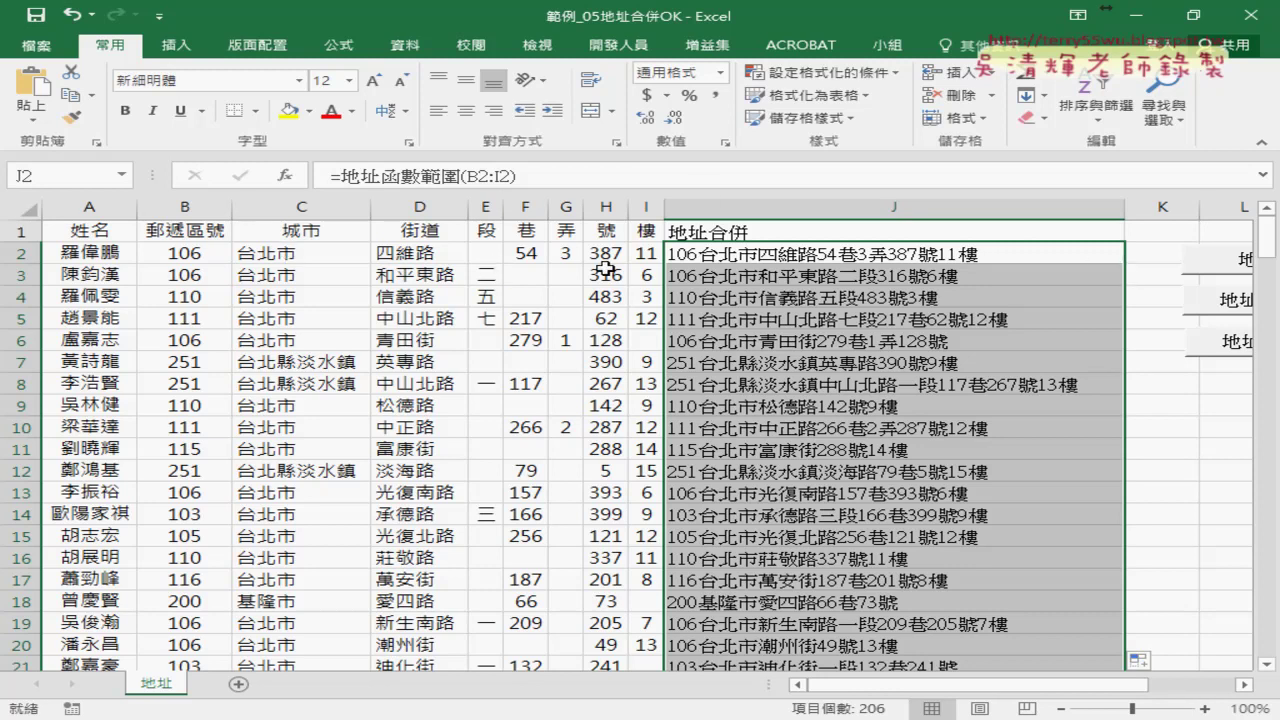
scroll(1128, 690, right, 1)
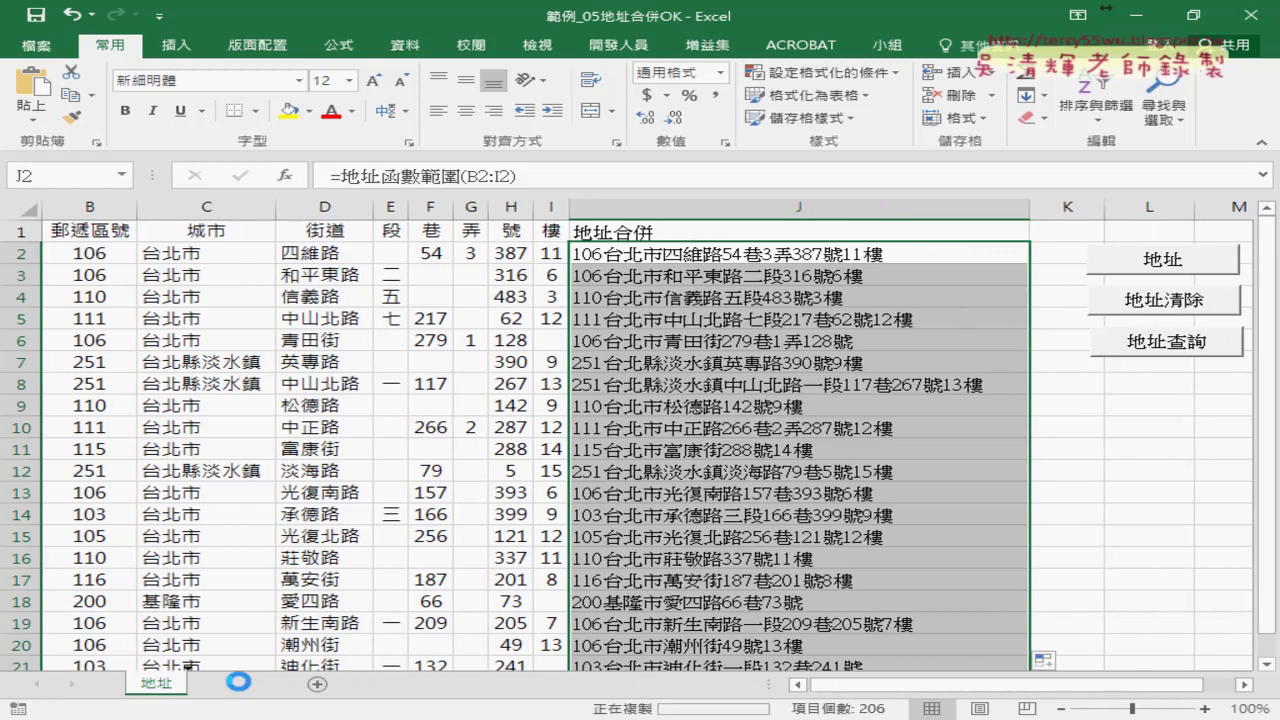
drag(240, 683, 250, 684)
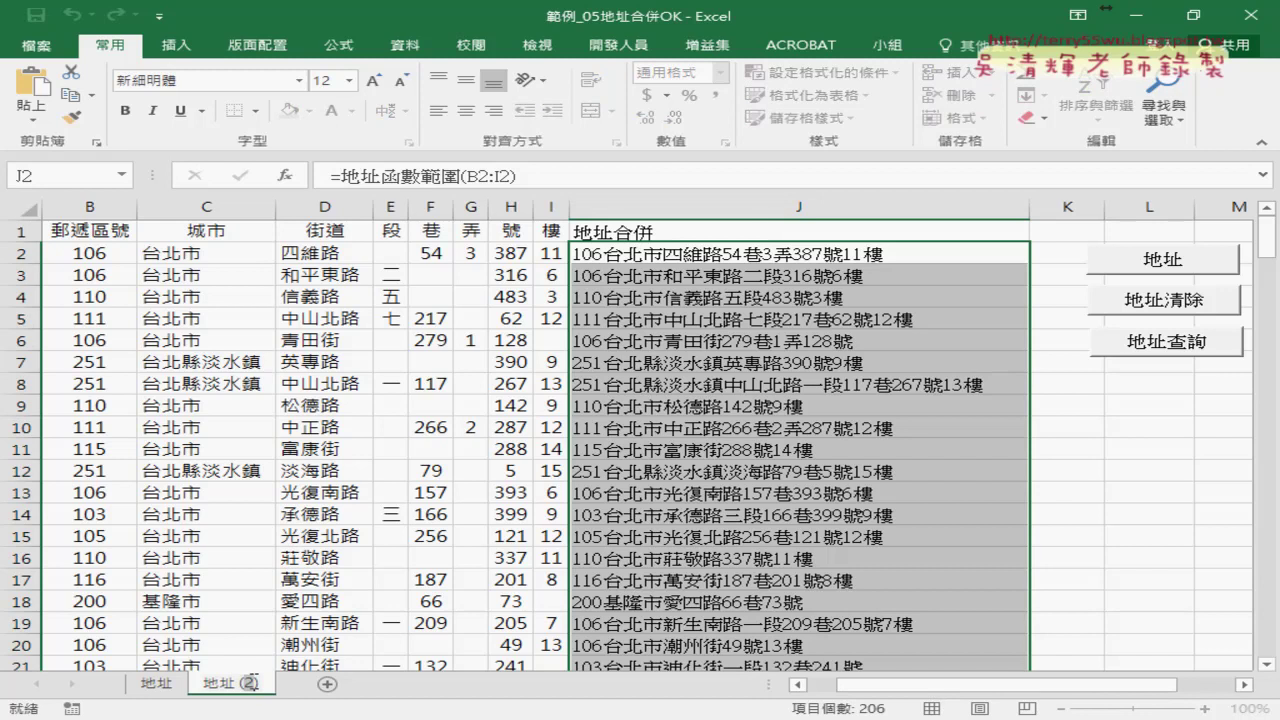
Step: Rename the copied sheet to 地址 (VBA) and clear its column J with 地址清除
key(BackSpace)
text(VBA)
key(Return)
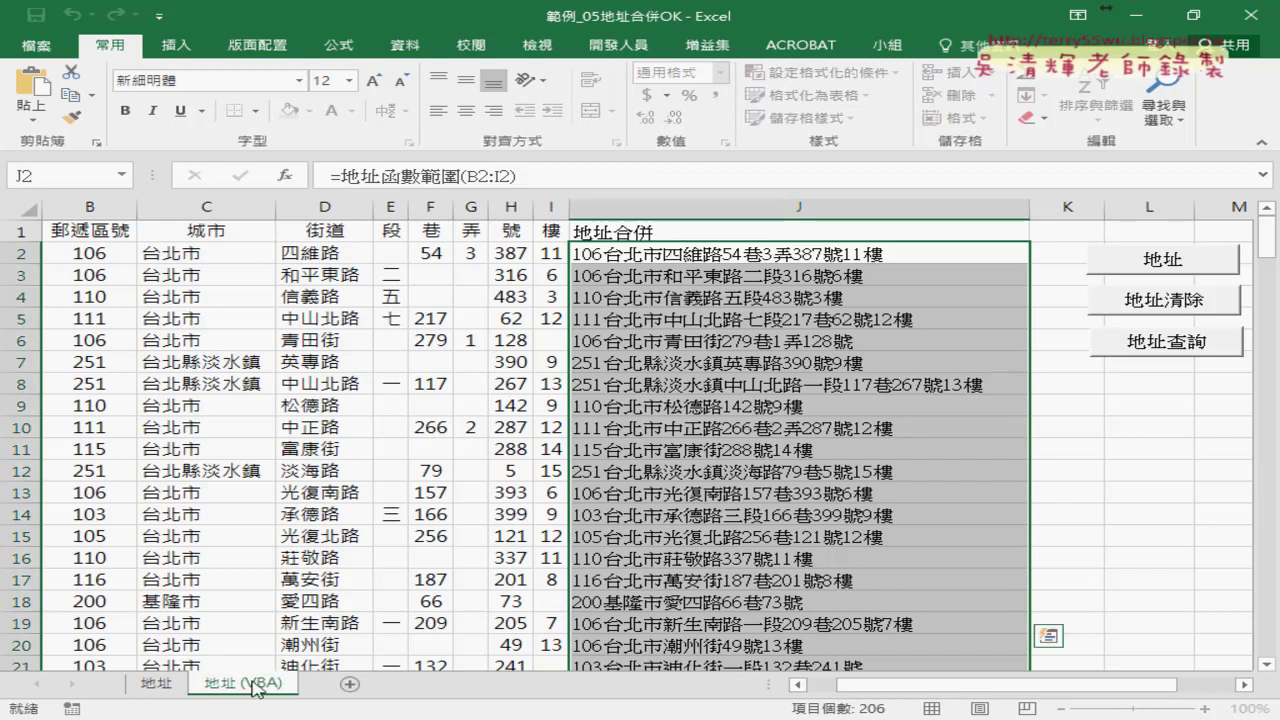
click(1160, 322)
click(1157, 272)
Step: Select J2 and look over the user-defined 地址函數範圍 in the Insert Function dialog
click(1157, 314)
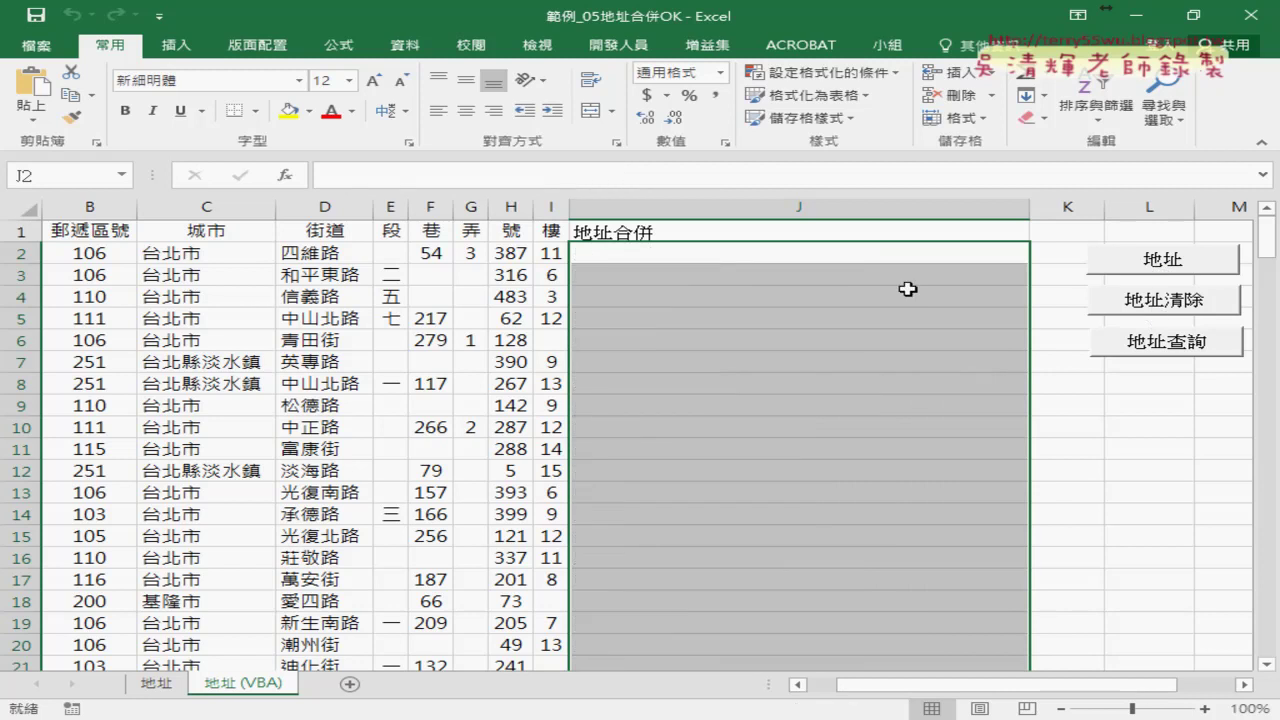
click(666, 252)
click(285, 176)
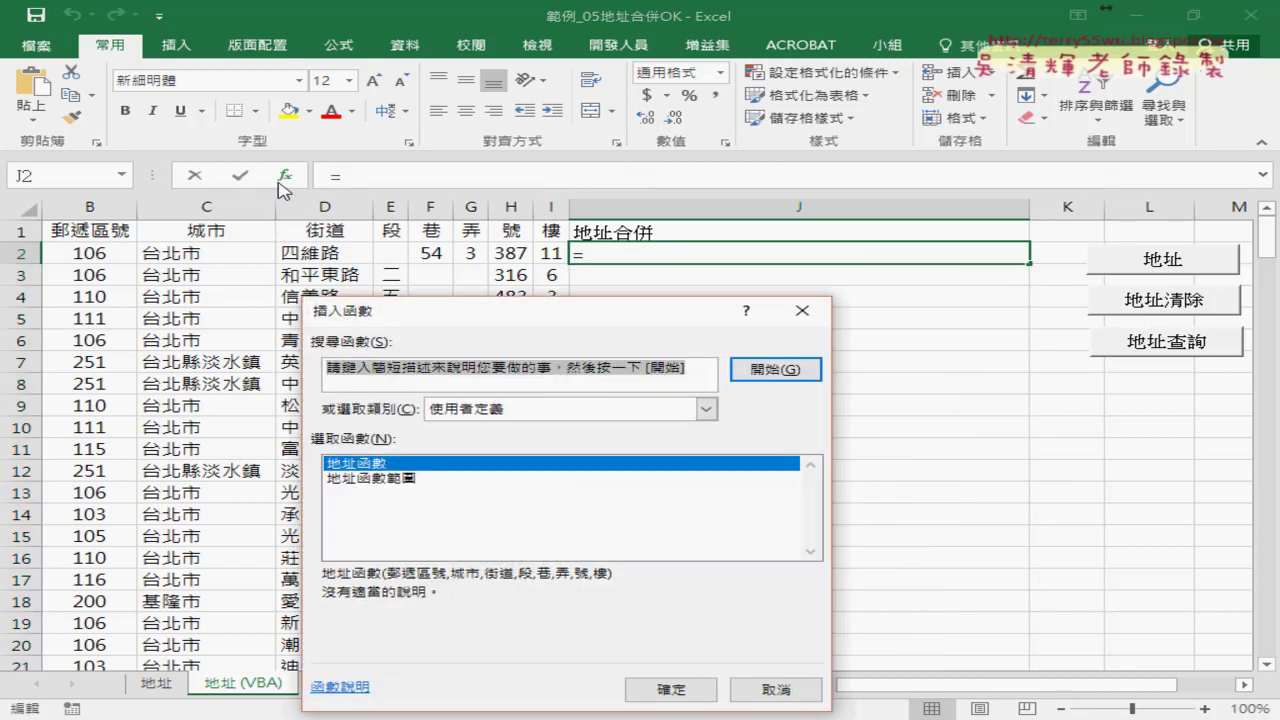
click(453, 479)
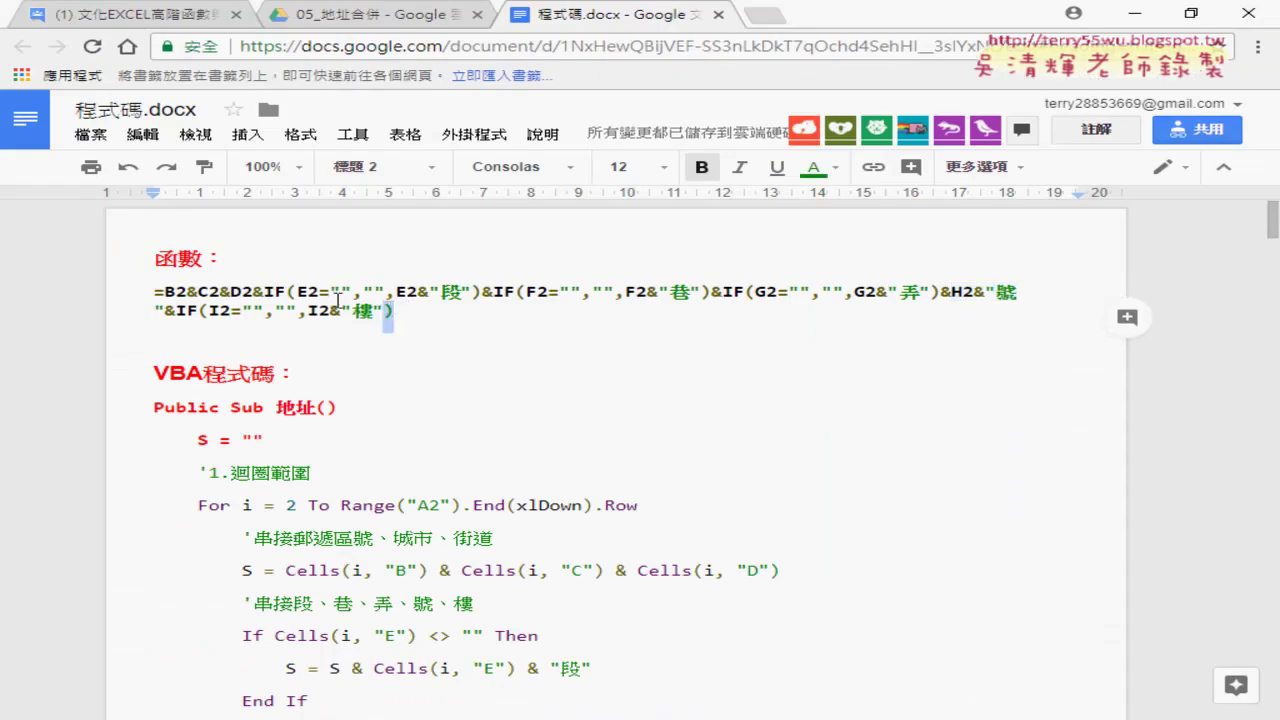
Step: Highlight the H2& and IF(G2 parts of the formula, then return to the Excel workbook
drag(951, 292, 995, 292)
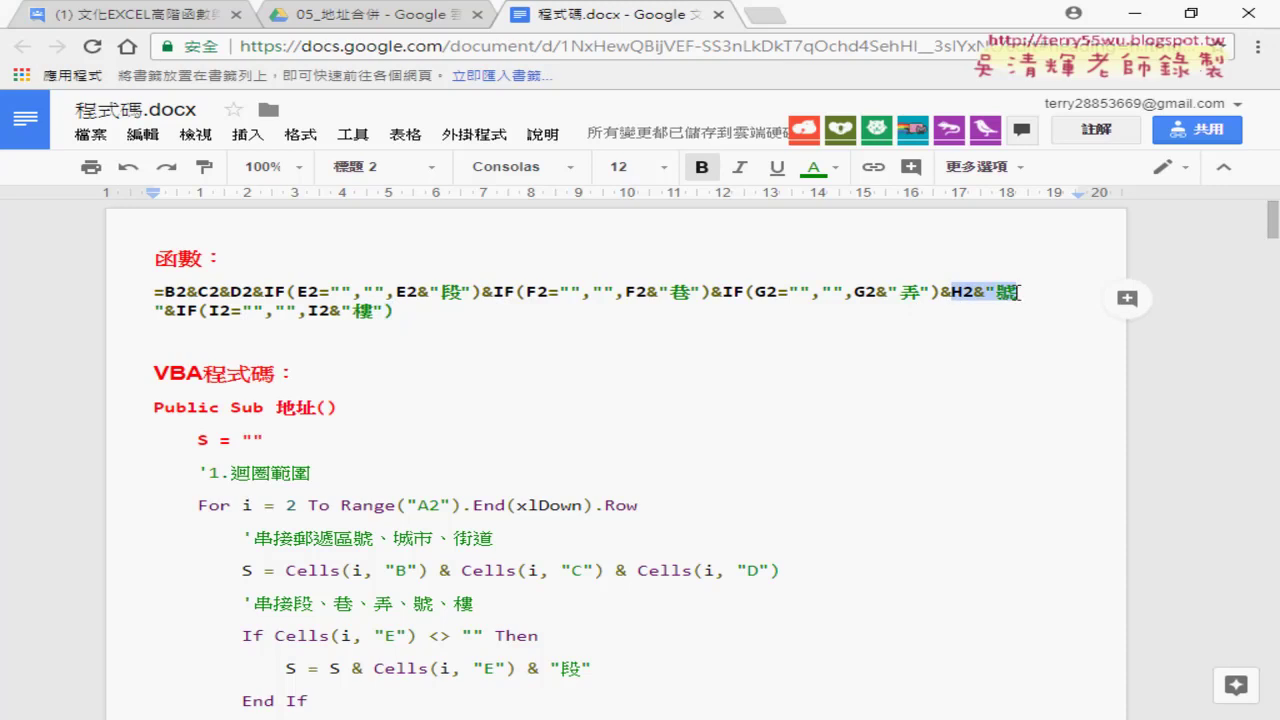
drag(724, 292, 1018, 292)
click(957, 292)
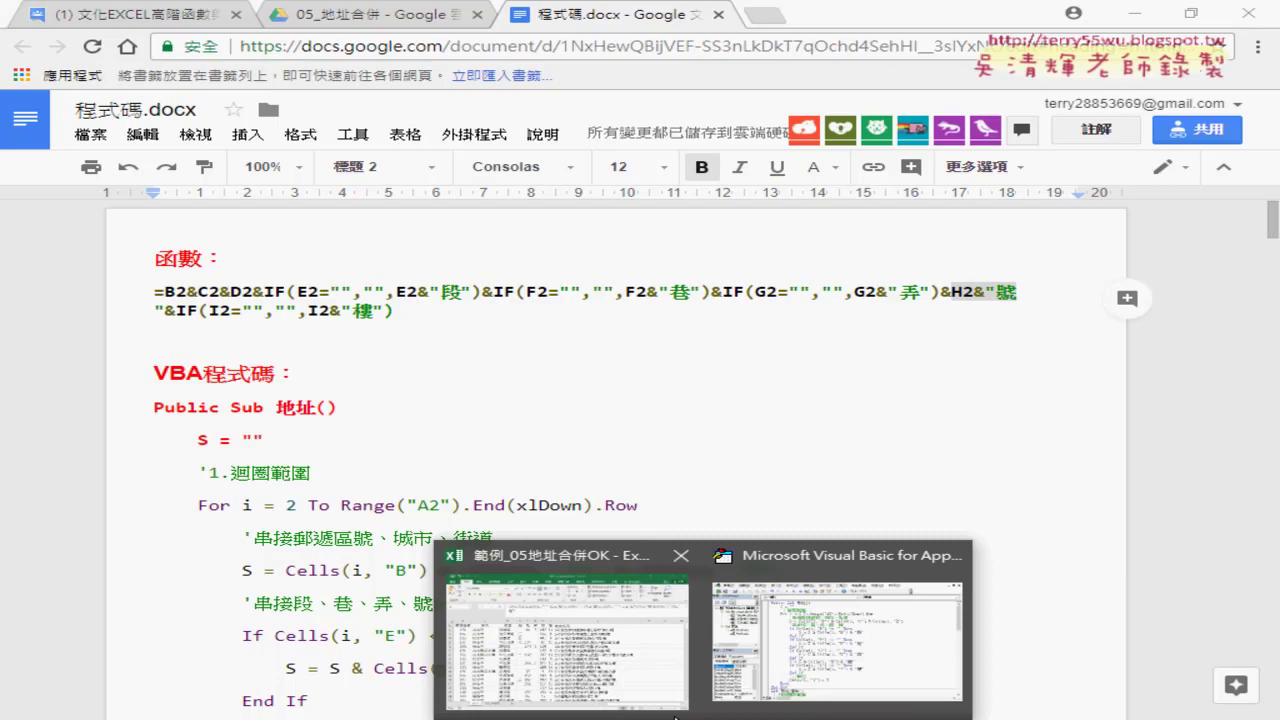
click(609, 664)
Step: On the 地址 (VBA) sheet, run the 地址 macro to fill column J, then clear it
click(243, 683)
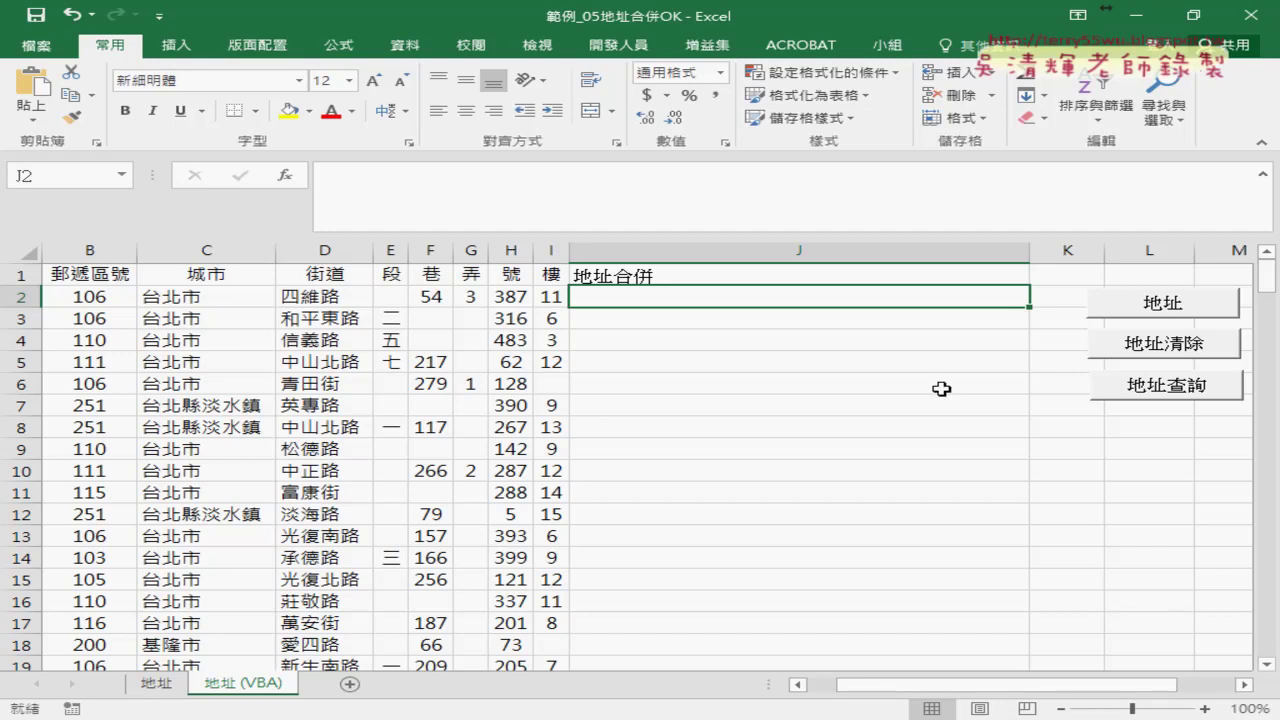
click(1155, 307)
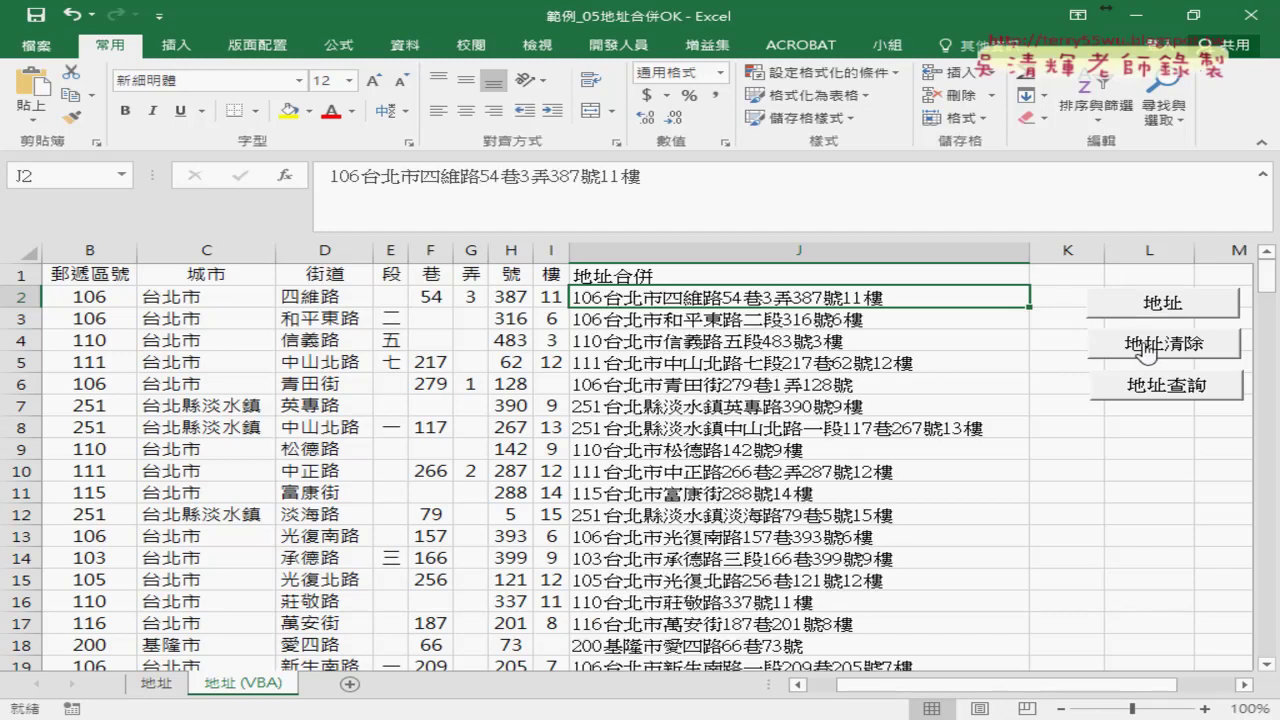
click(1147, 345)
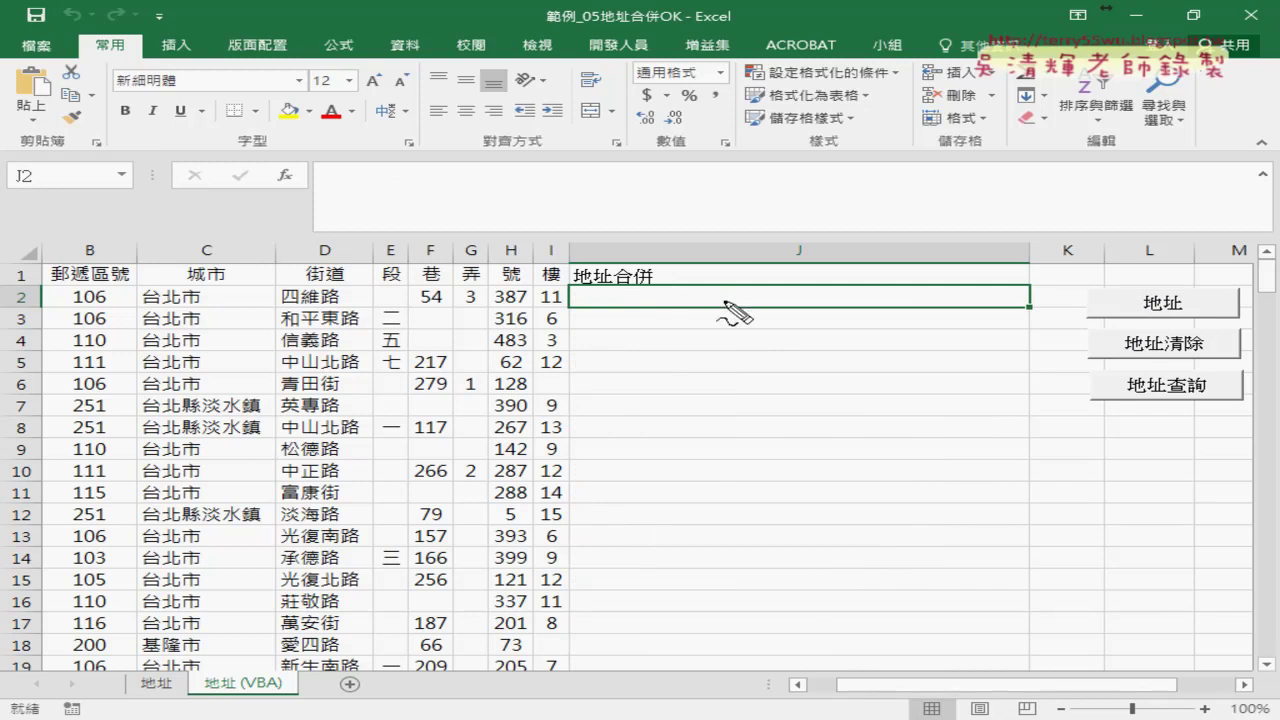
drag(30, 289, 95, 400)
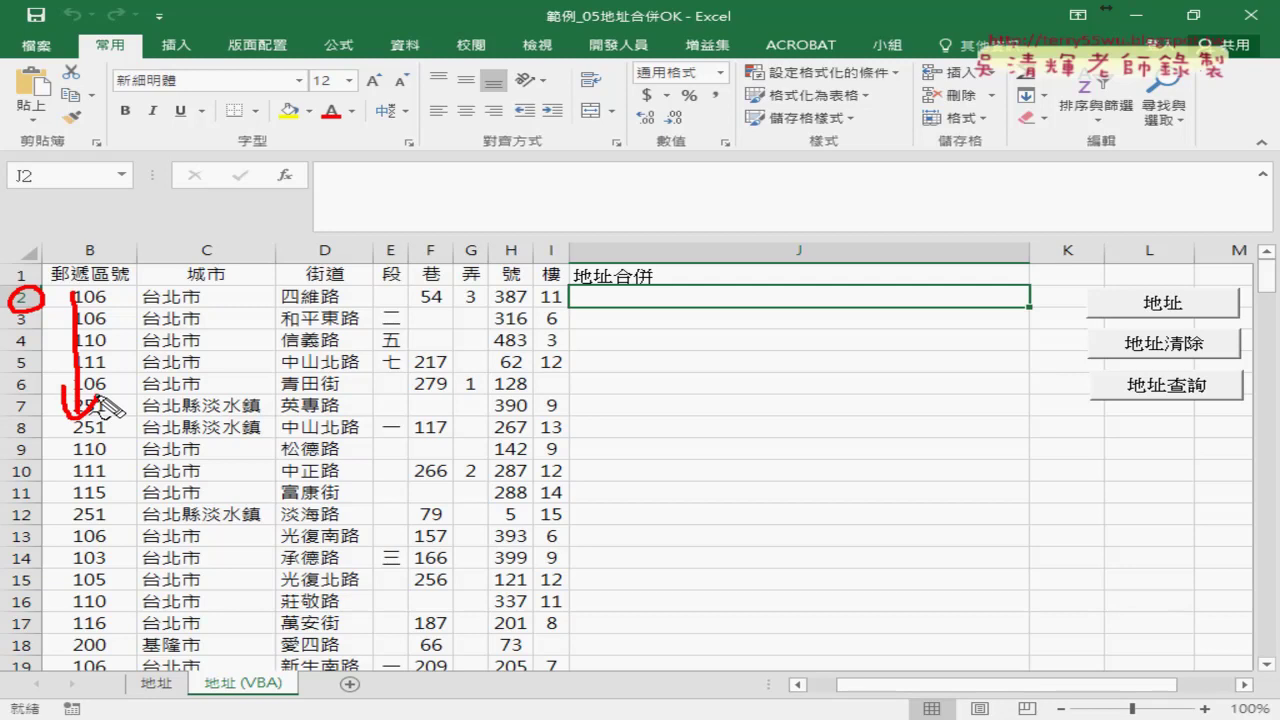
mouse_move(571, 308)
mouse_down()
mouse_move(748, 291)
mouse_move(563, 310)
mouse_up()
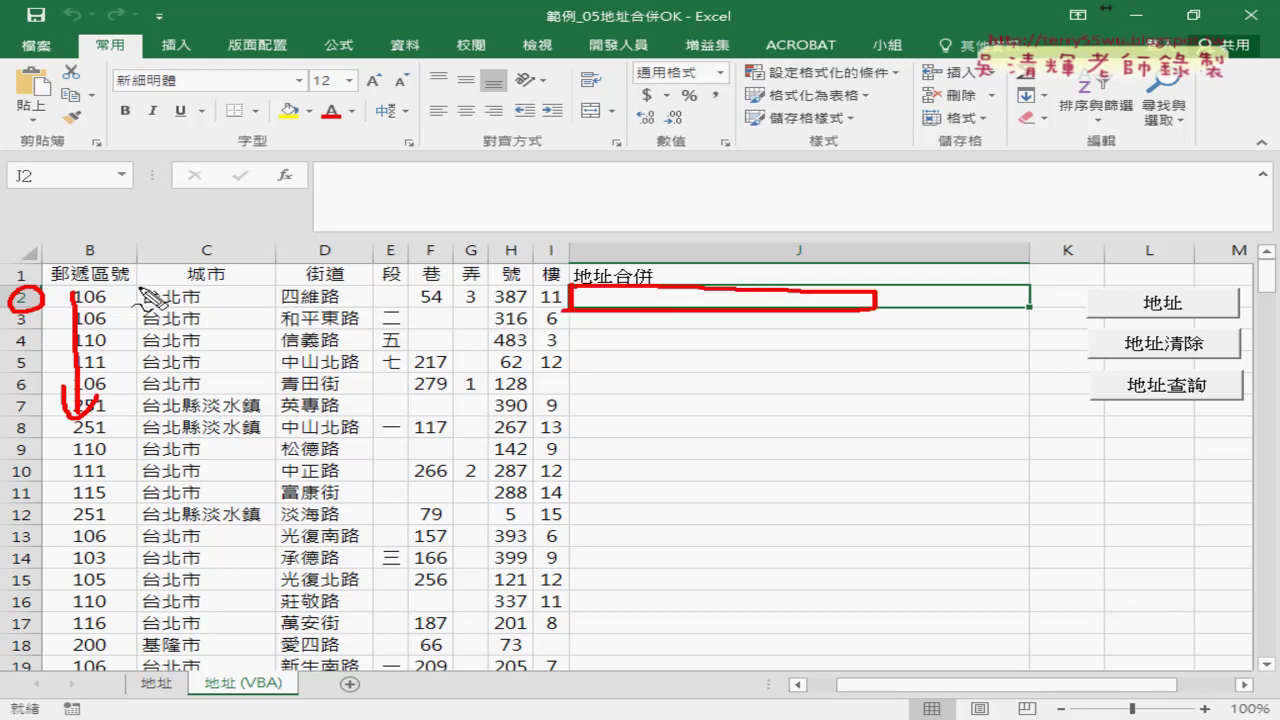
drag(60, 305, 563, 314)
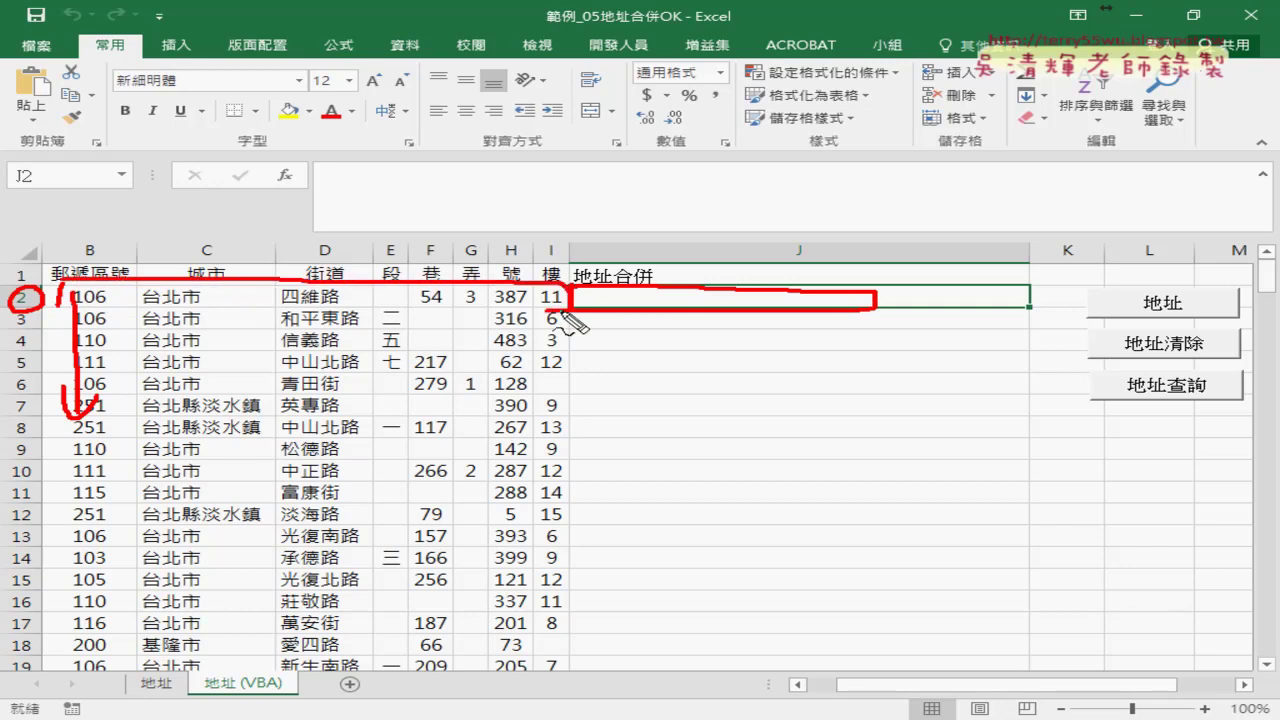
mouse_move(393, 292)
mouse_down()
mouse_move(675, 242)
mouse_move(710, 284)
mouse_move(737, 272)
mouse_up()
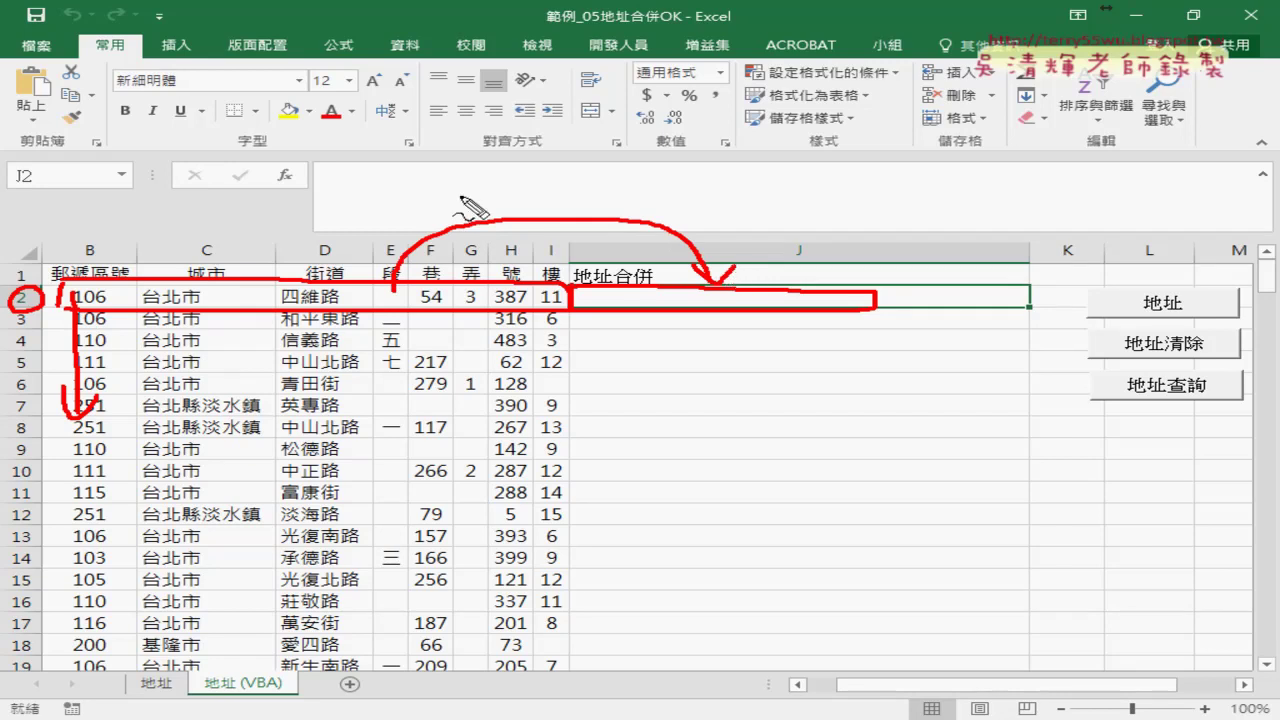
mouse_move(410, 140)
mouse_down()
mouse_move(383, 170)
mouse_move(474, 135)
mouse_up()
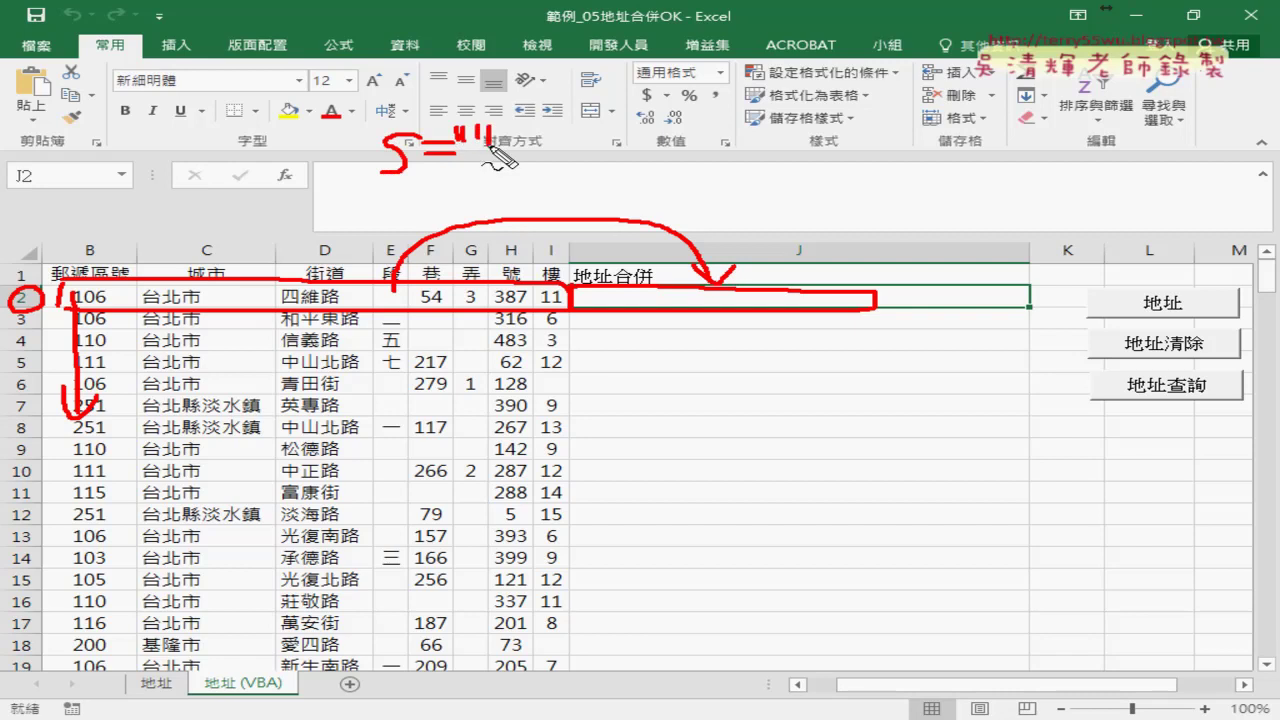
drag(432, 192, 438, 205)
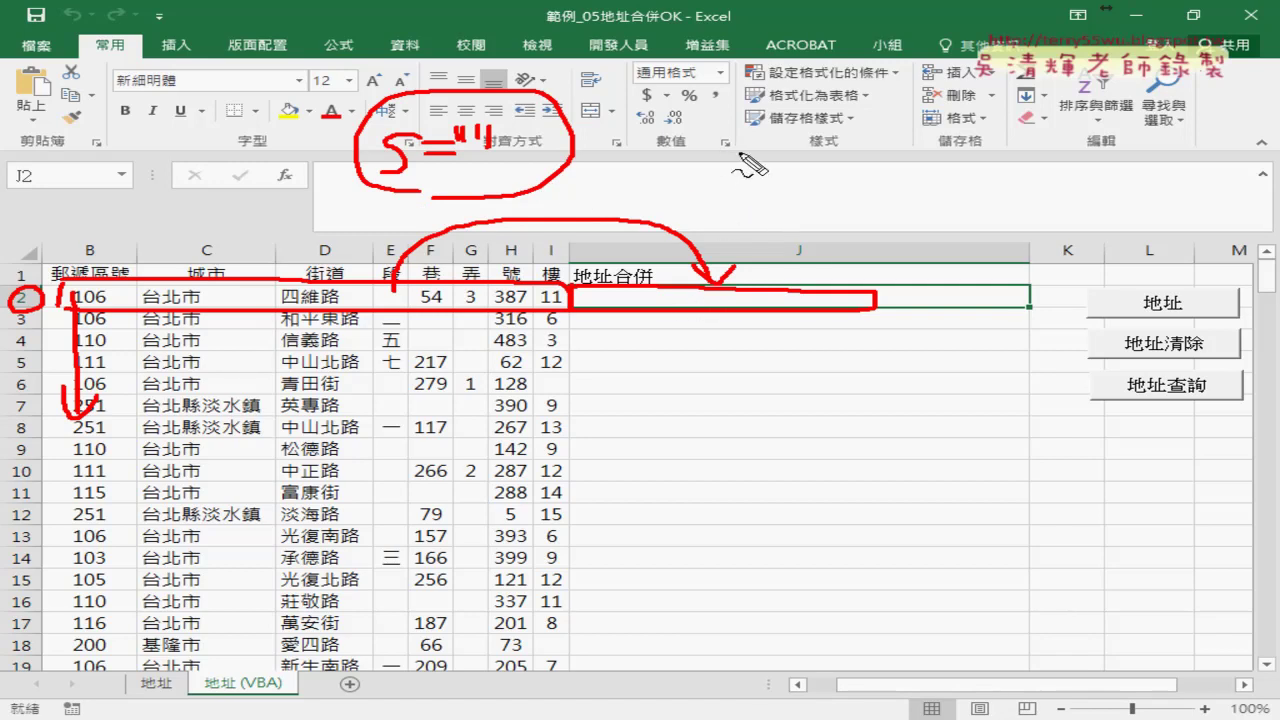
mouse_move(708, 151)
mouse_down()
mouse_move(740, 184)
mouse_move(818, 192)
mouse_move(853, 175)
mouse_move(848, 205)
mouse_up()
drag(880, 160, 878, 176)
mouse_move(890, 160)
mouse_down()
mouse_move(908, 198)
mouse_move(962, 176)
mouse_move(965, 198)
mouse_up()
mouse_move(1018, 158)
mouse_down()
mouse_move(985, 192)
mouse_move(1050, 214)
mouse_up()
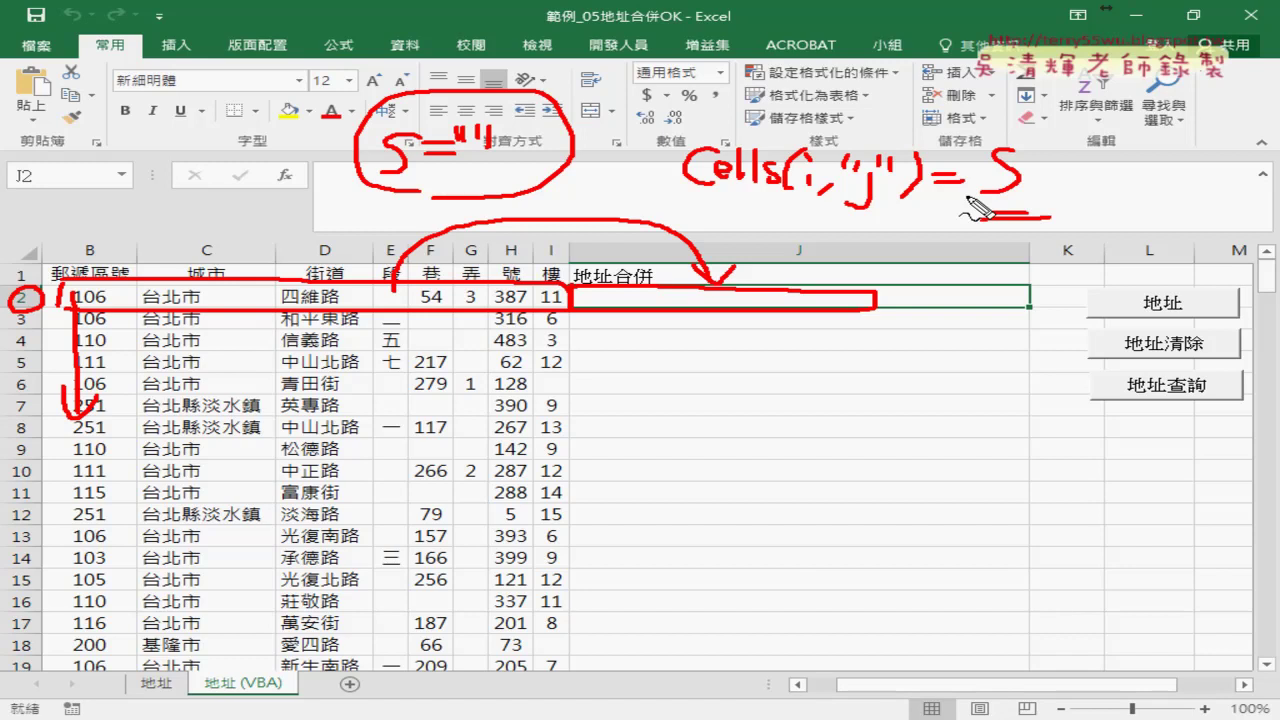
Step: Open the 地址 button's assigned macro for editing through 指定巨集
key(Escape)
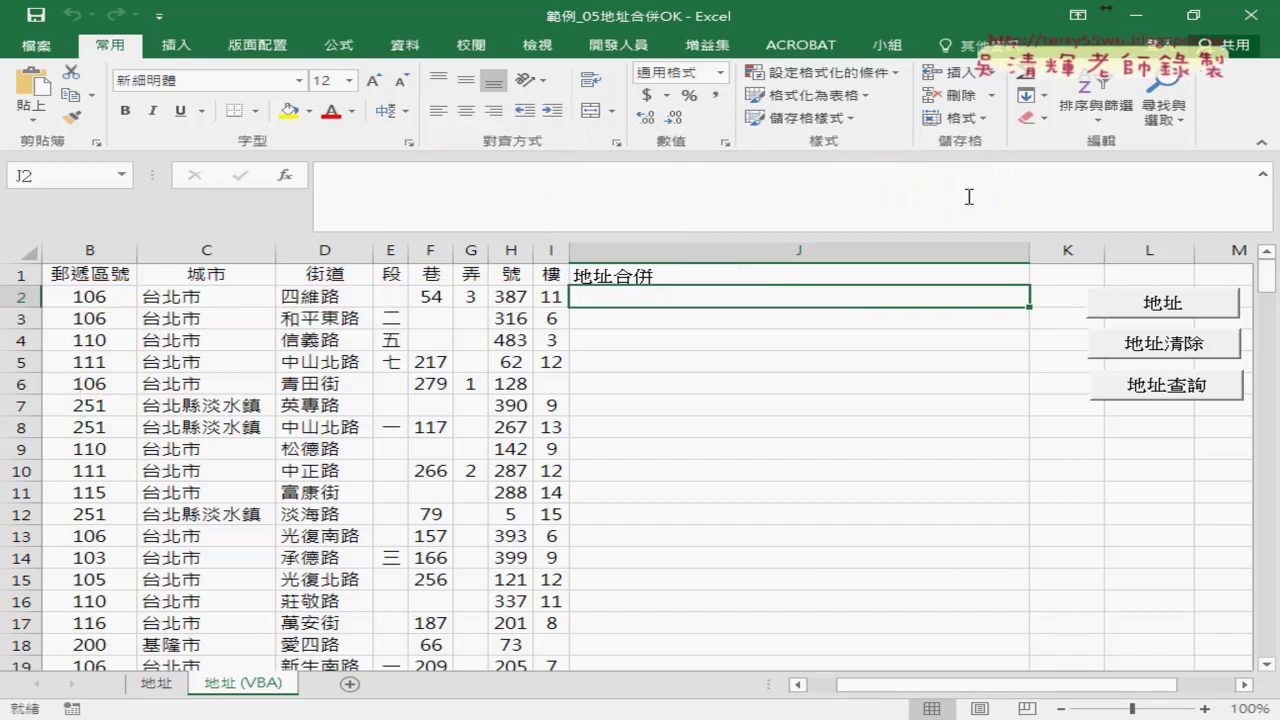
ctrl+click(1133, 307)
right_click(1133, 307)
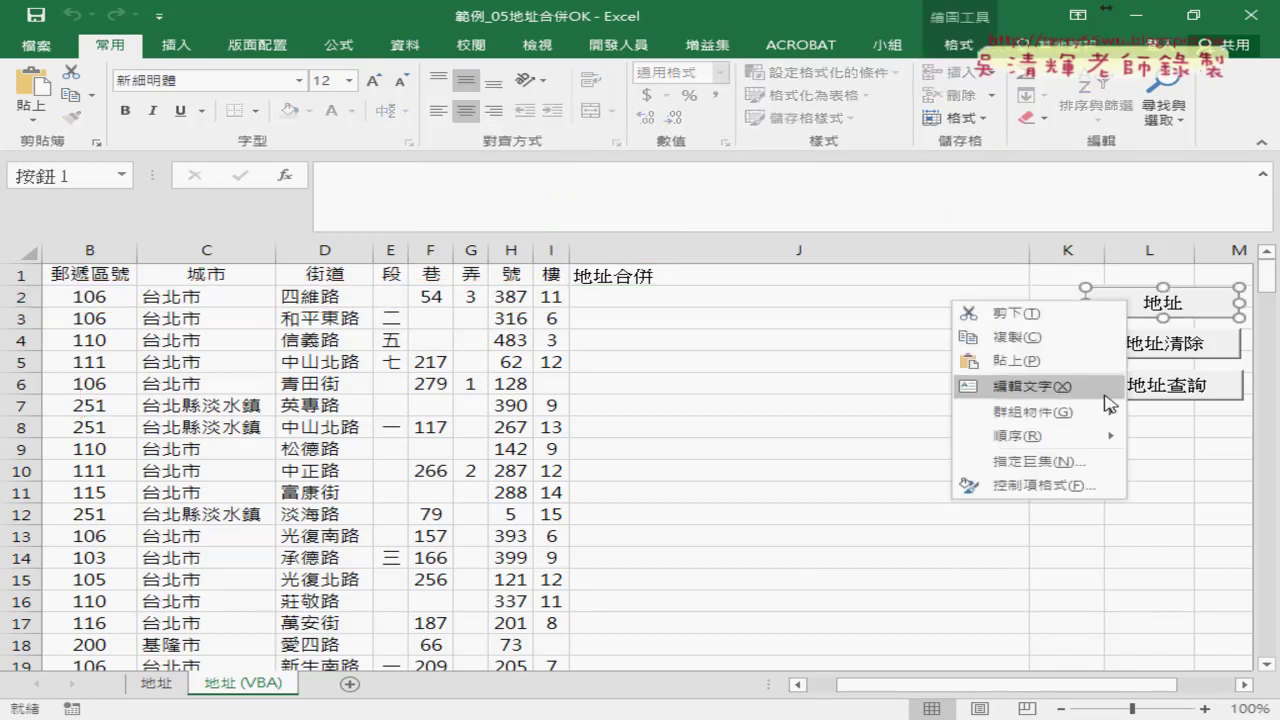
click(1077, 465)
click(1213, 306)
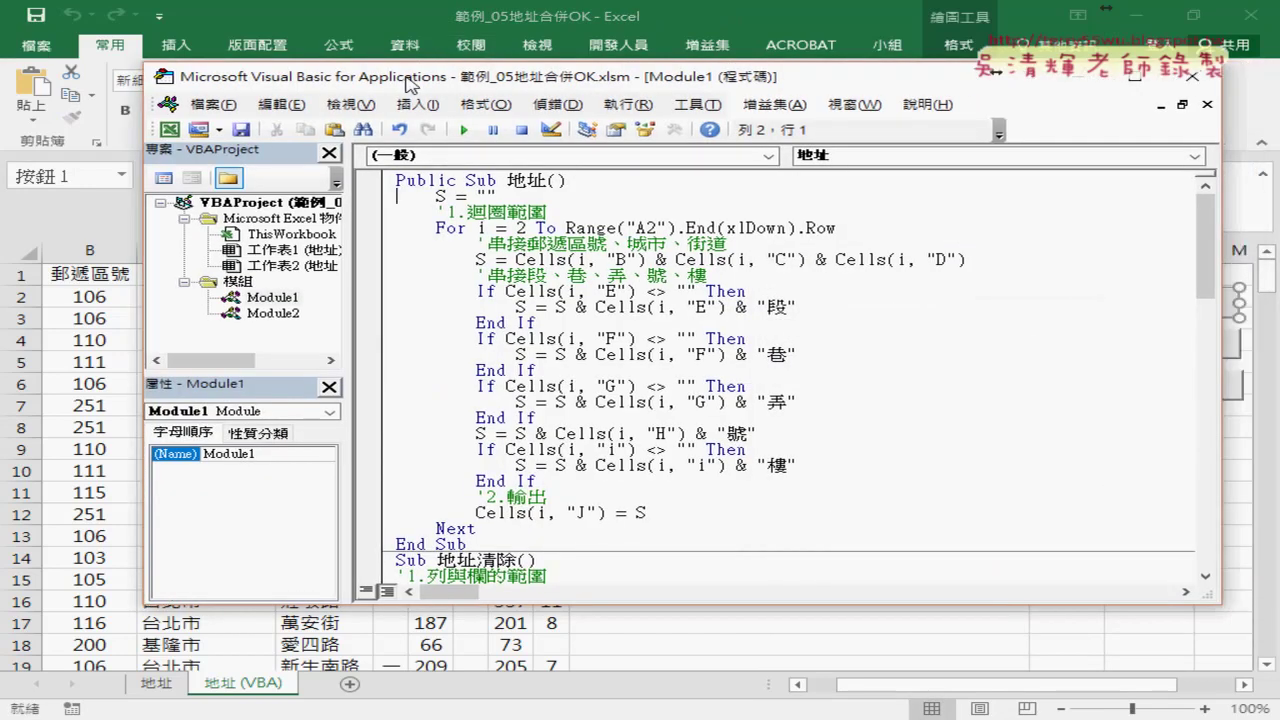
Step: Widen the code pane and highlight the Range("A2").End(xlDown) limit, S and Cells(i, "B")
drag(437, 84, 367, 84)
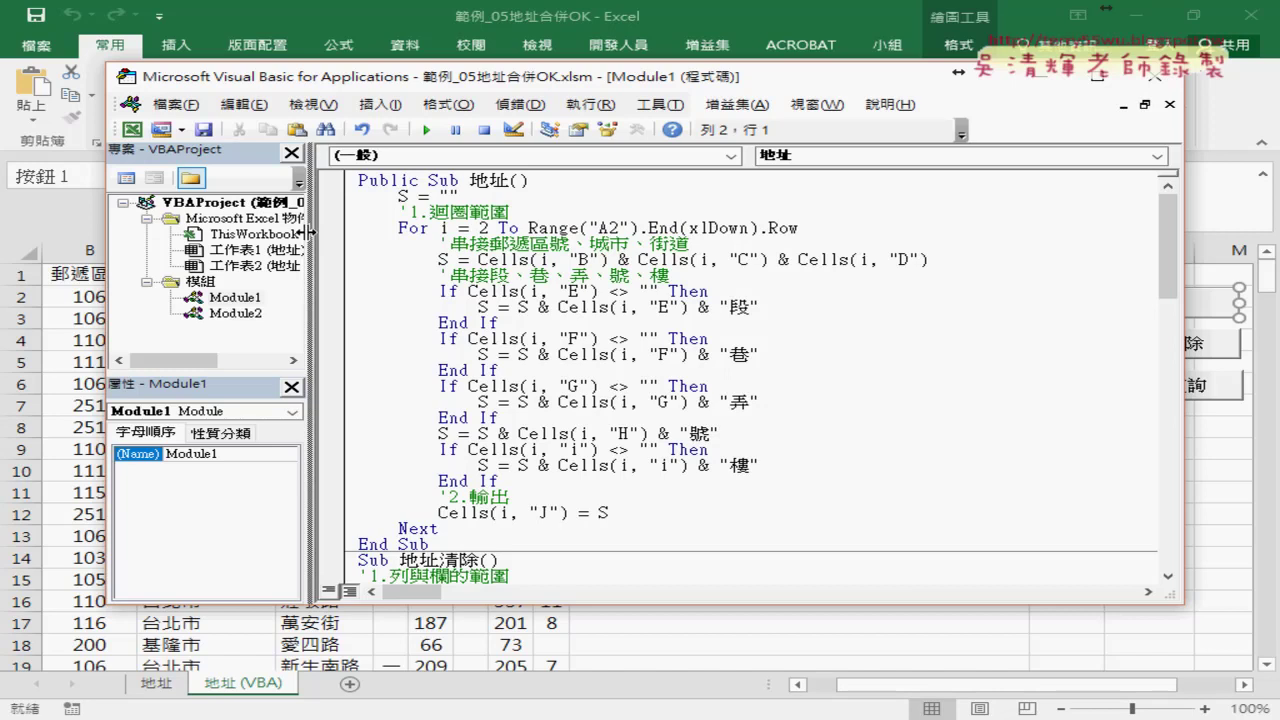
drag(306, 232, 206, 232)
mouse_move(334, 196)
mouse_down()
mouse_move(297, 196)
mouse_move(366, 200)
mouse_up()
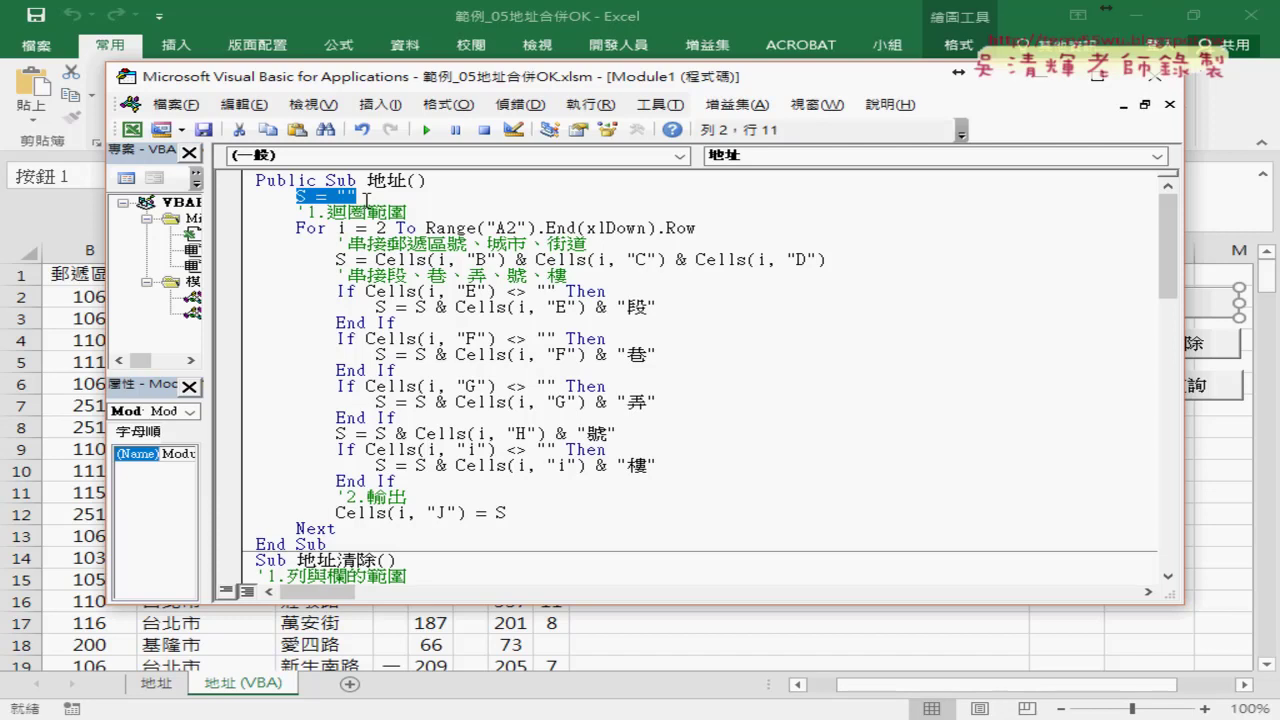
click(385, 228)
drag(426, 228, 710, 228)
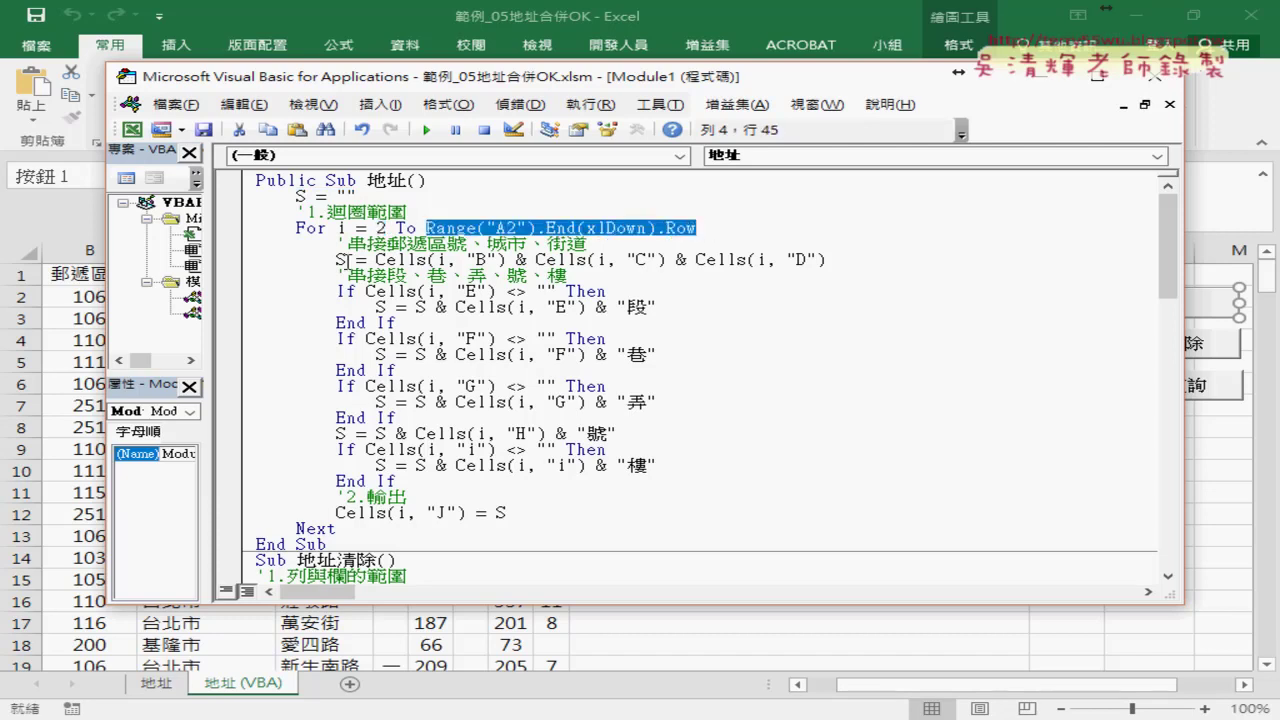
mouse_move(348, 259)
mouse_down()
mouse_move(337, 259)
mouse_move(508, 259)
mouse_up()
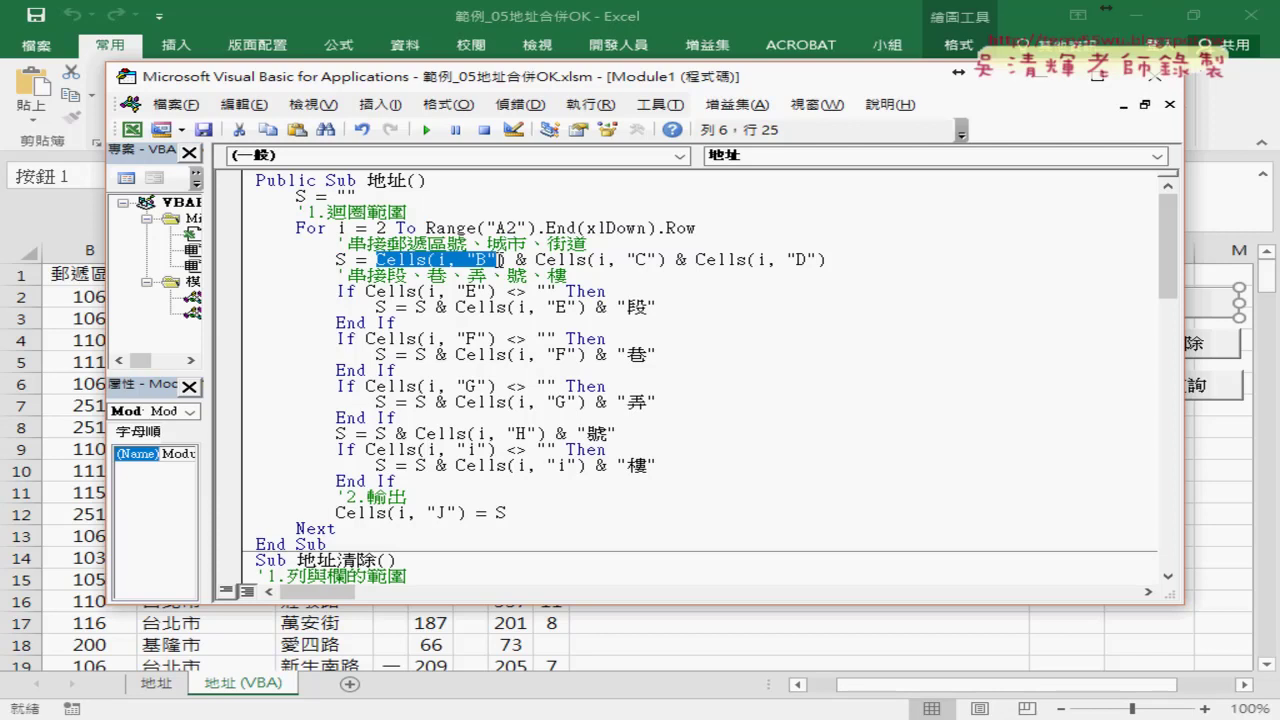
drag(522, 80, 522, 336)
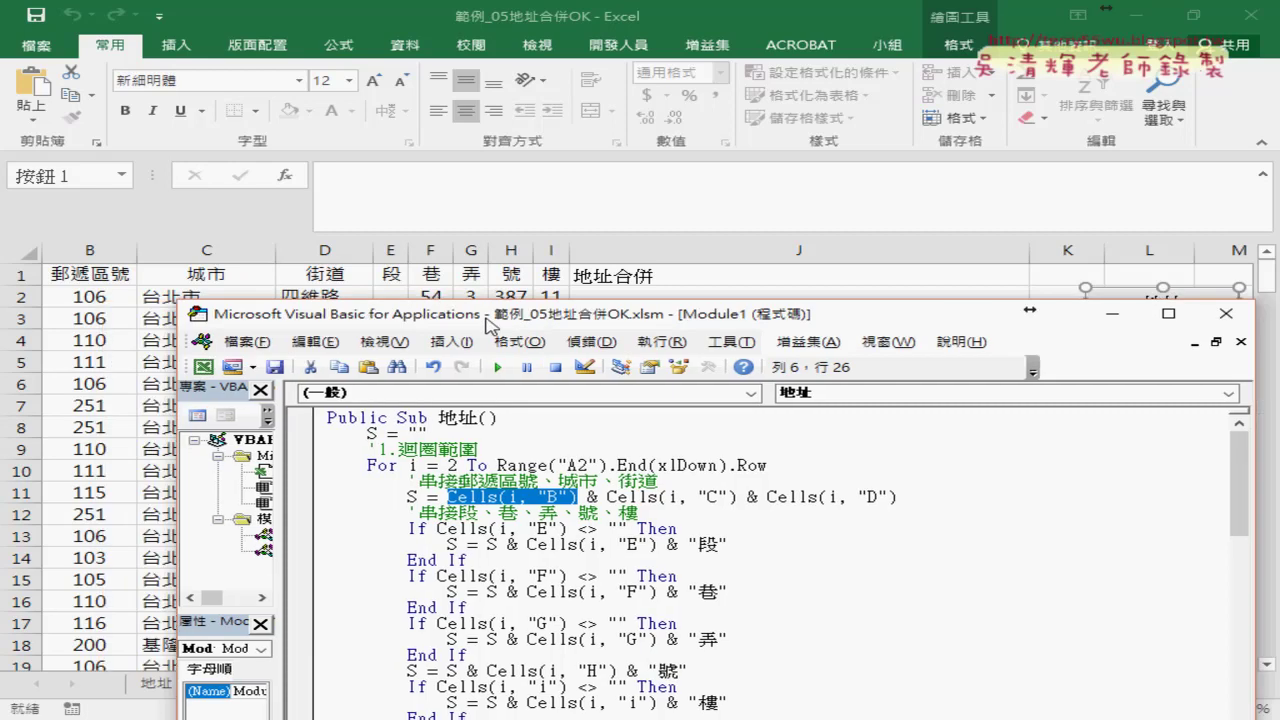
drag(414, 319, 581, 317)
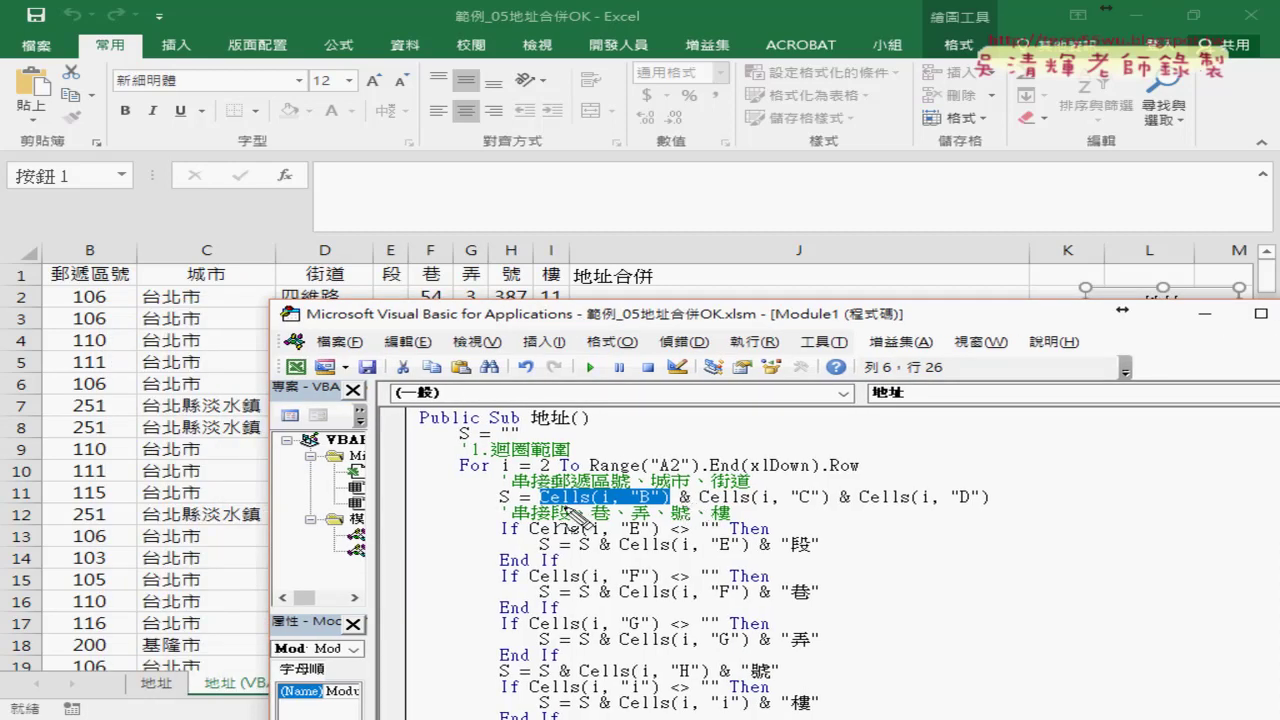
drag(551, 507, 660, 506)
mouse_move(104, 292)
mouse_down()
mouse_move(86, 286)
mouse_move(198, 306)
mouse_up()
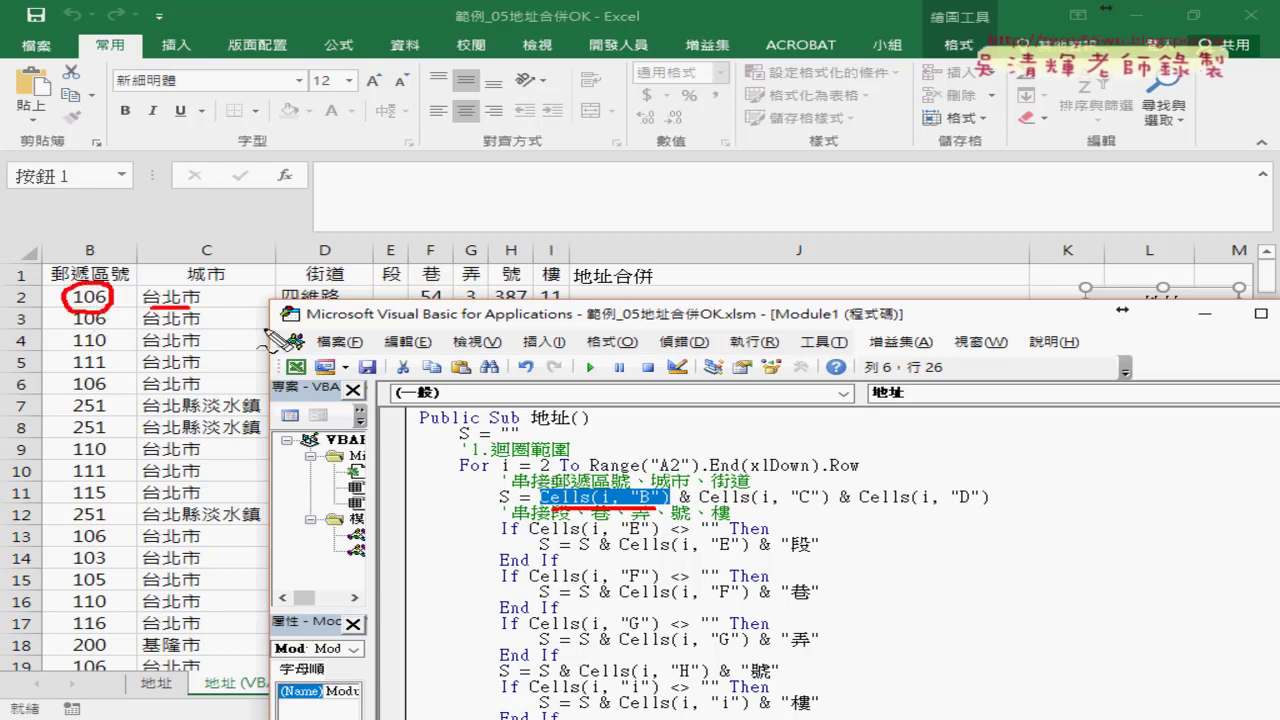
drag(700, 507, 806, 508)
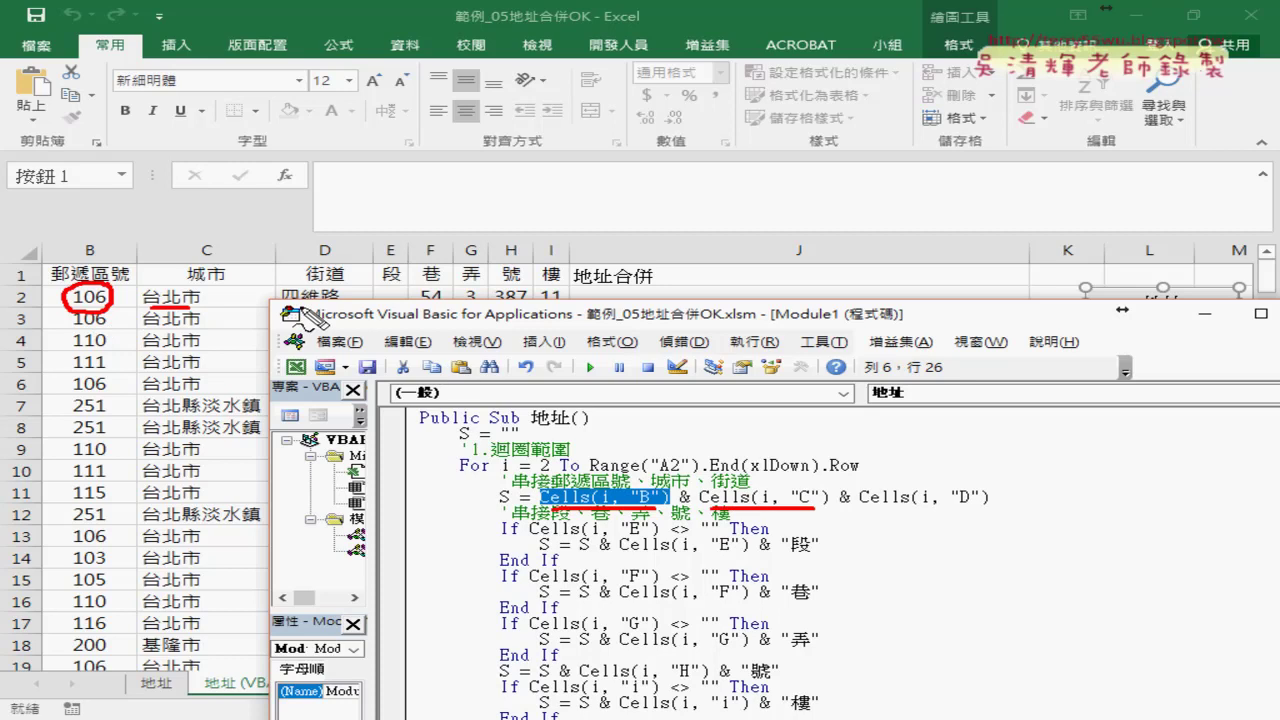
drag(264, 307, 300, 307)
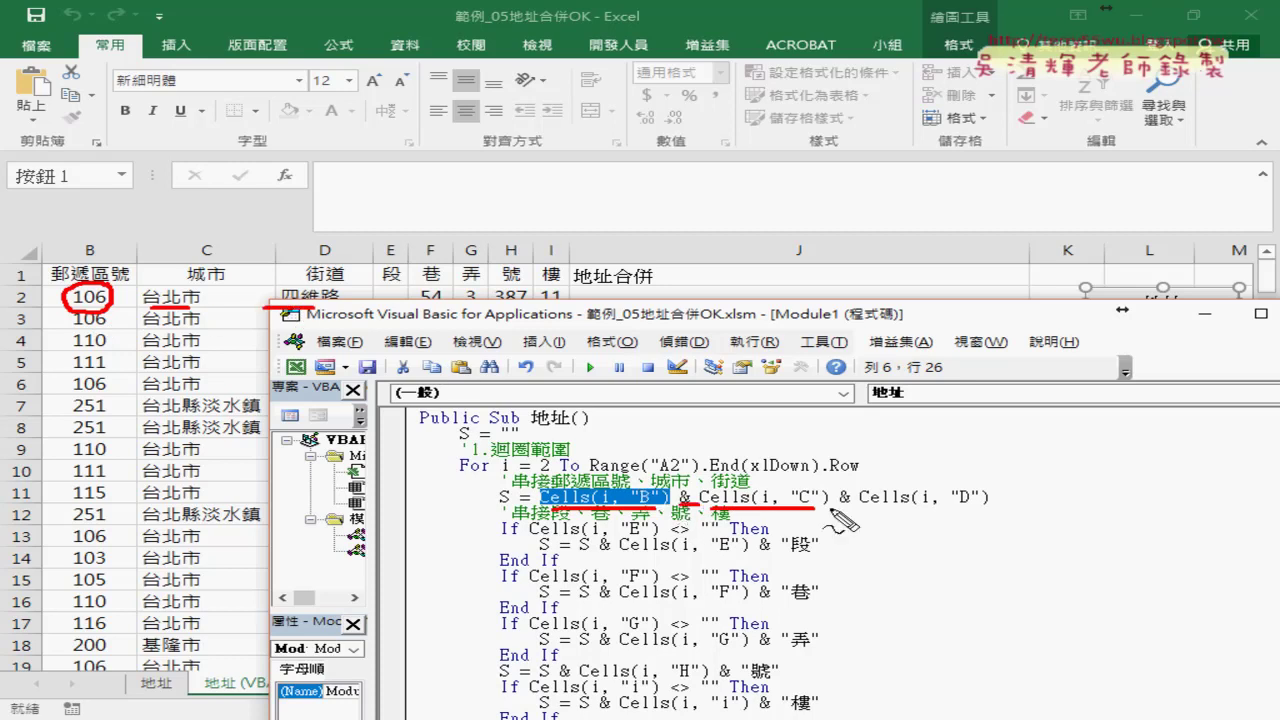
drag(836, 508, 860, 507)
drag(722, 488, 505, 476)
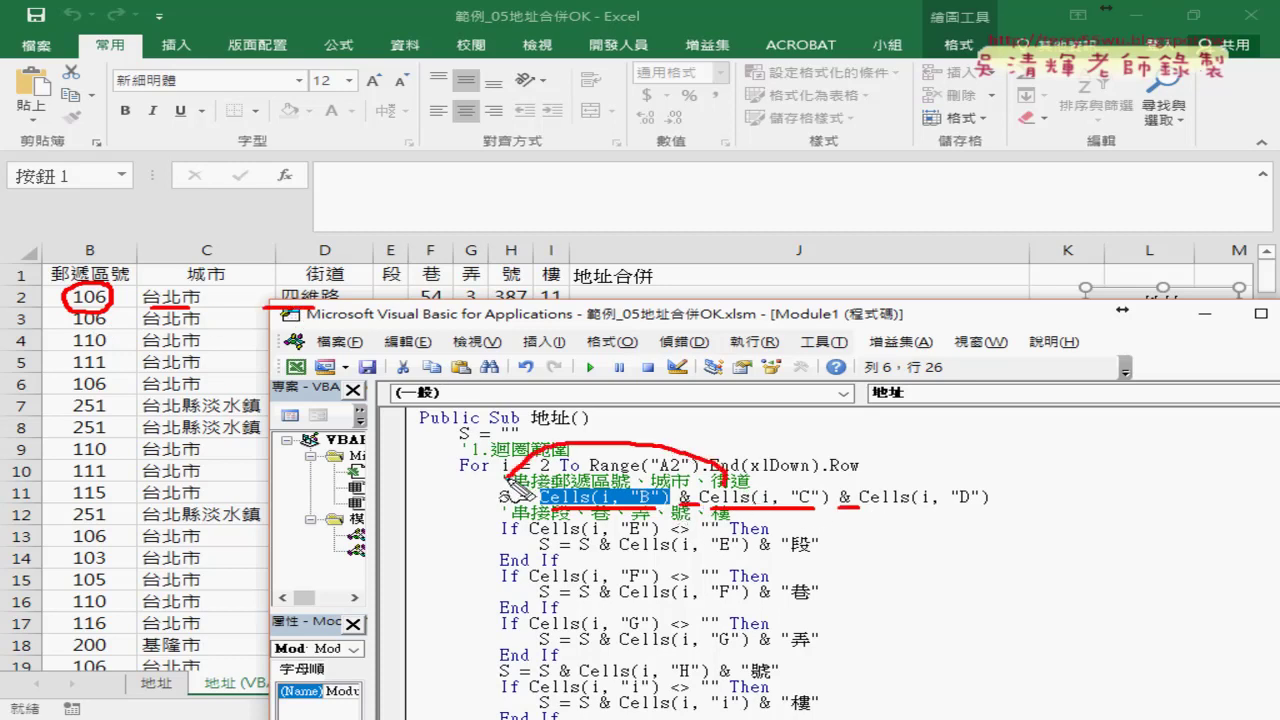
drag(140, 316, 193, 327)
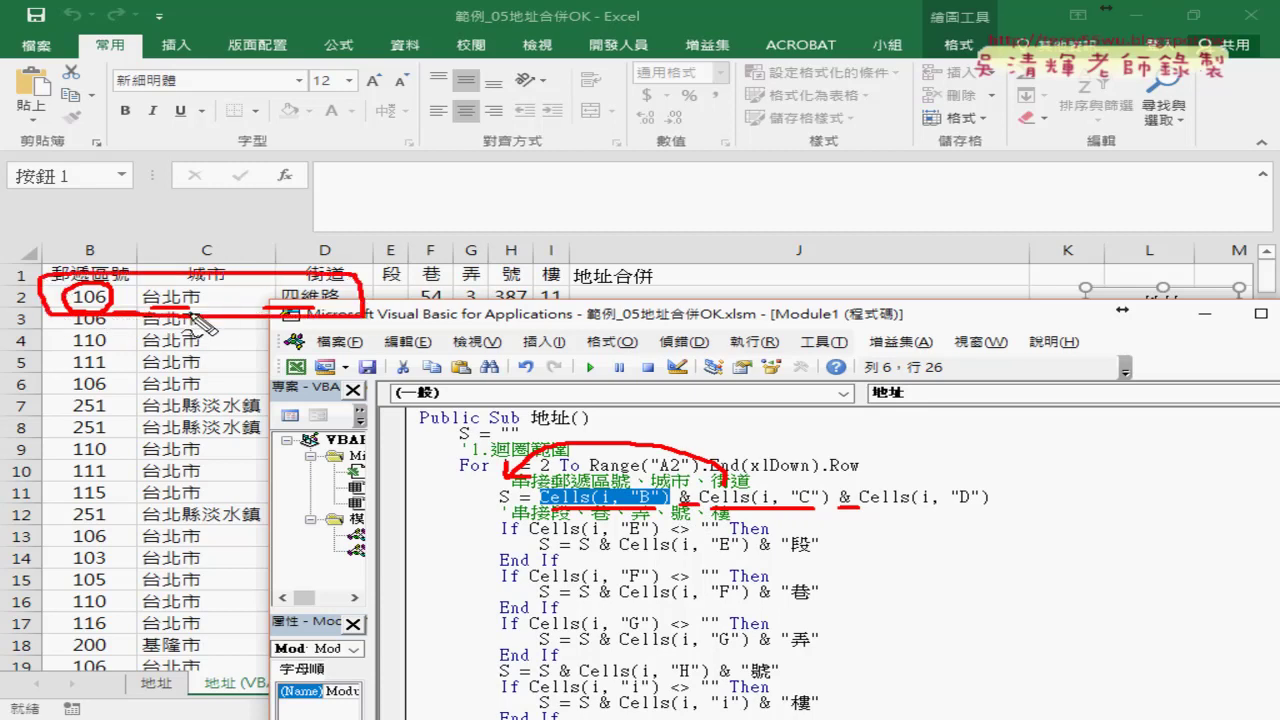
drag(384, 318, 402, 322)
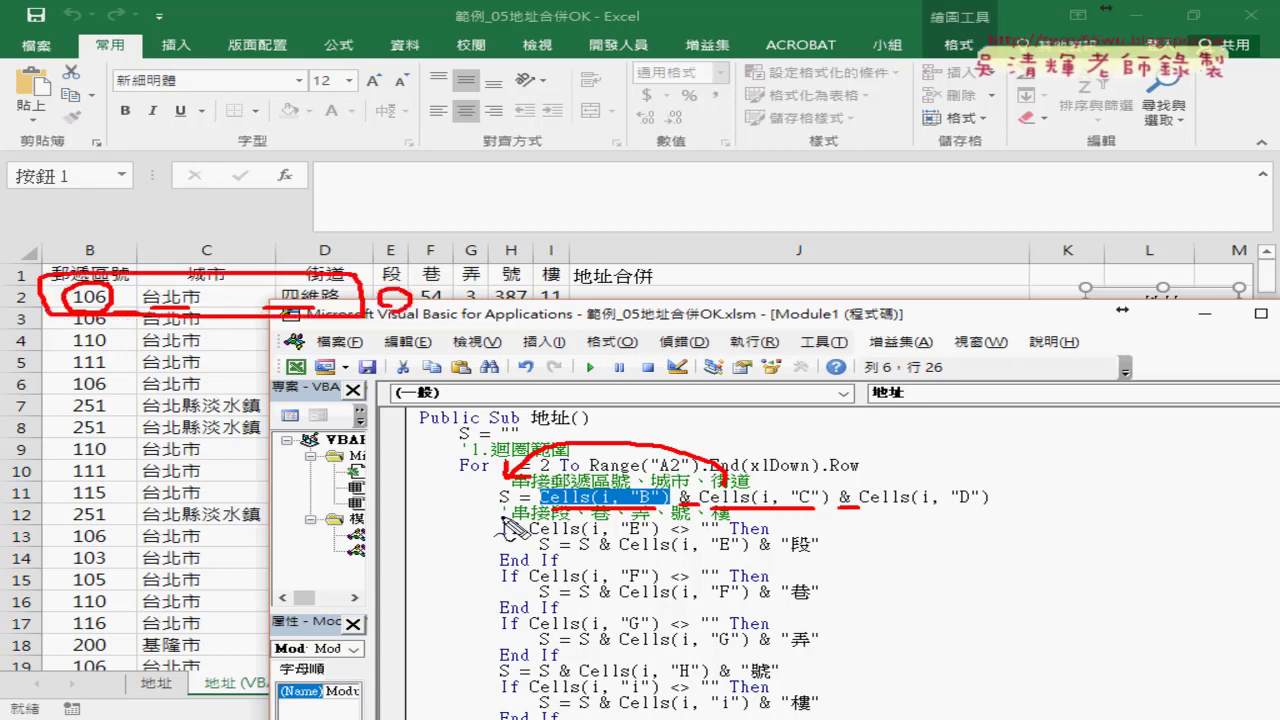
drag(482, 520, 578, 516)
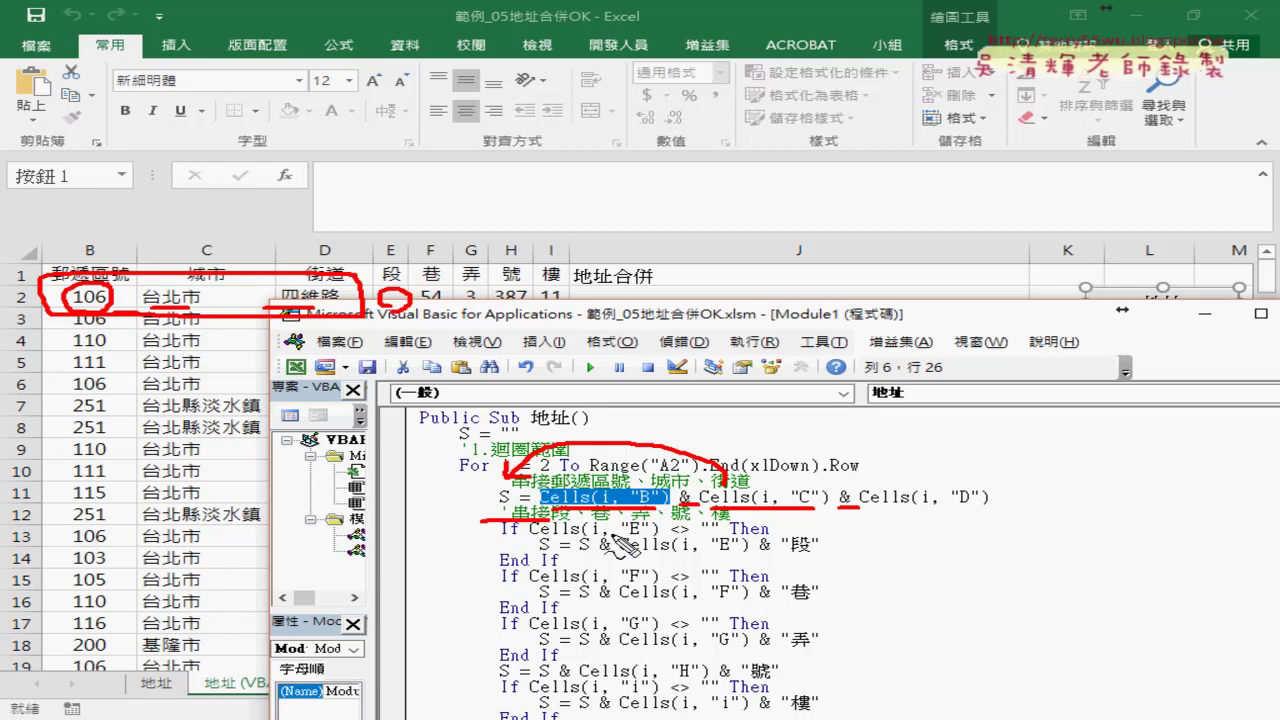
mouse_move(380, 258)
mouse_down()
mouse_move(395, 247)
mouse_move(382, 260)
mouse_up()
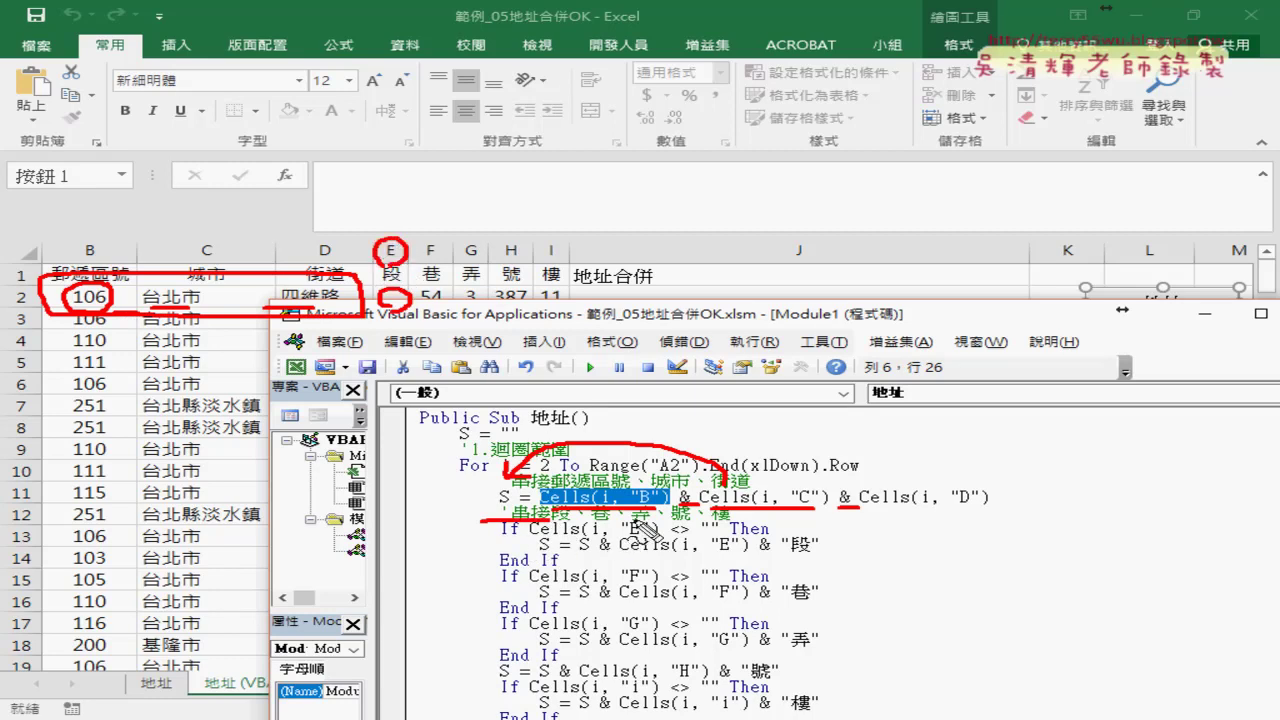
mouse_move(684, 546)
mouse_down()
mouse_move(740, 546)
mouse_move(716, 538)
mouse_up()
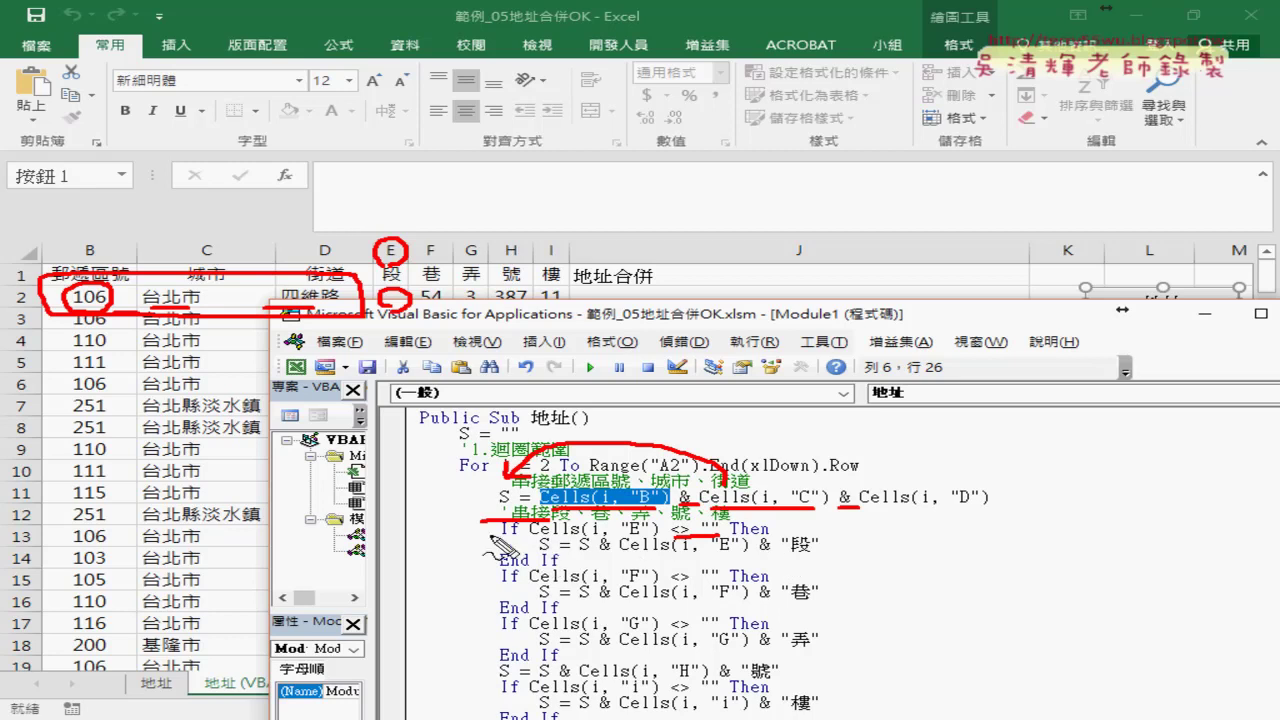
drag(472, 526, 484, 570)
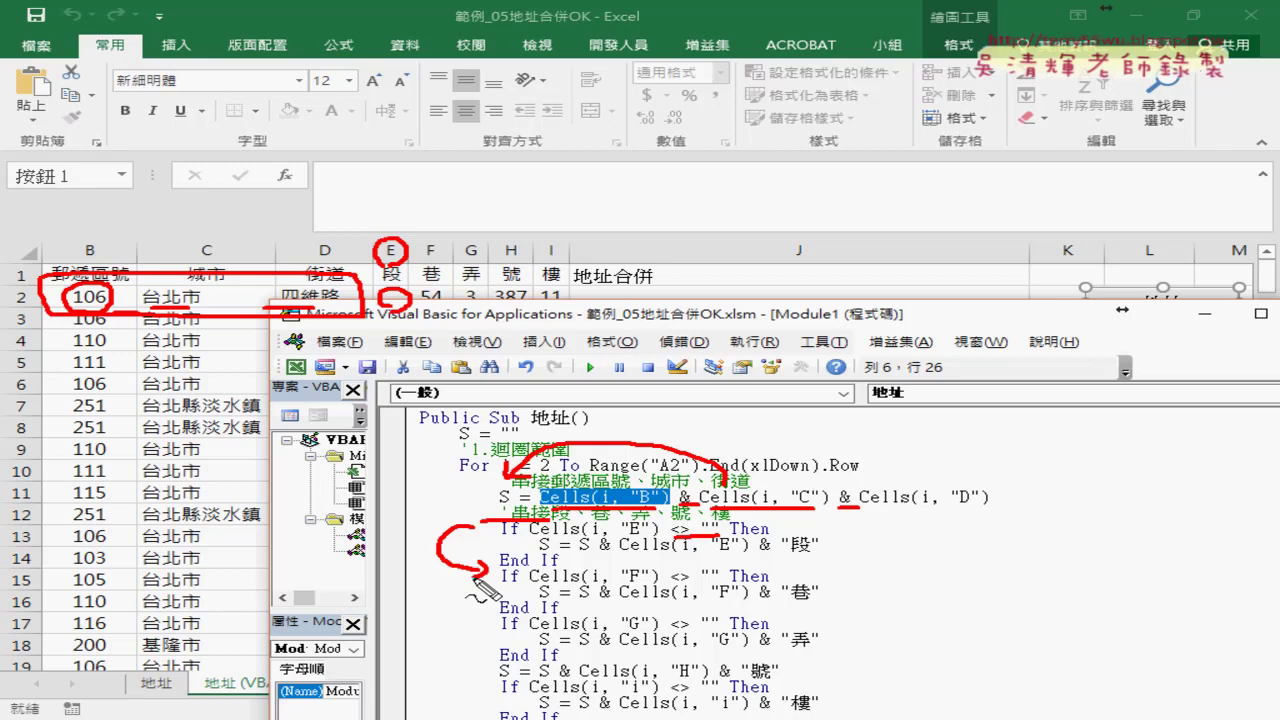
key(Escape)
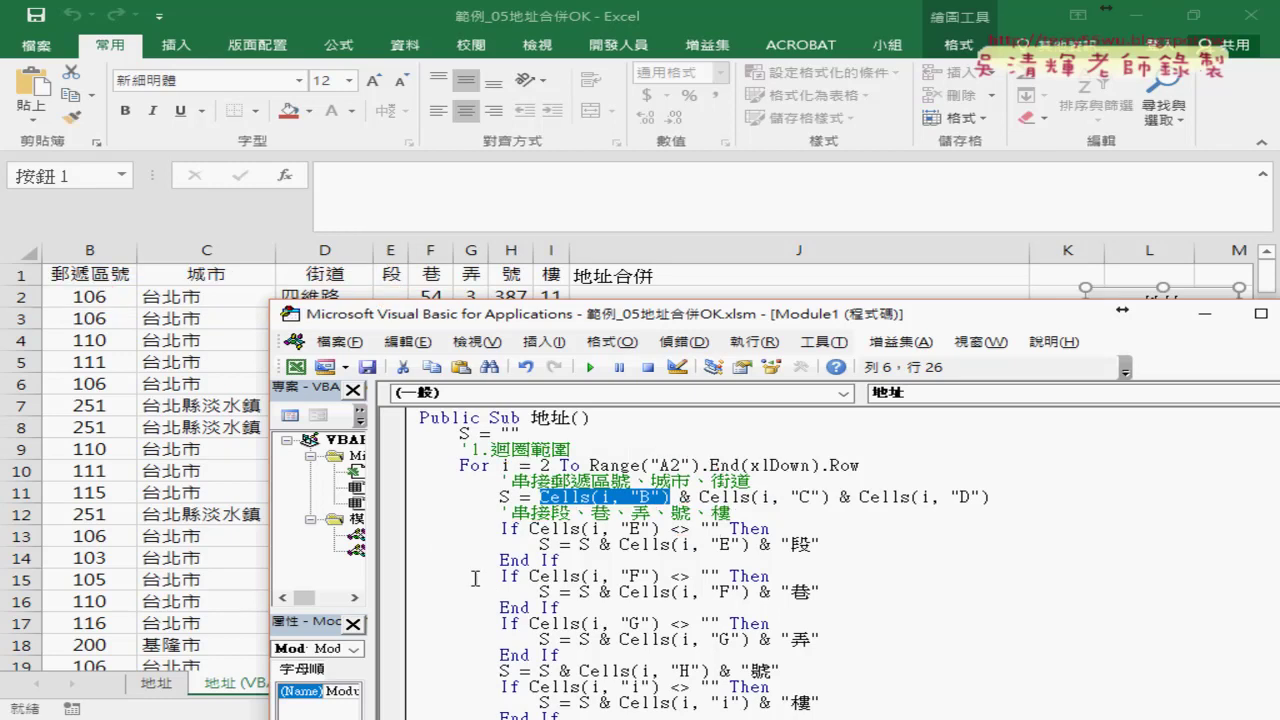
drag(550, 560, 408, 530)
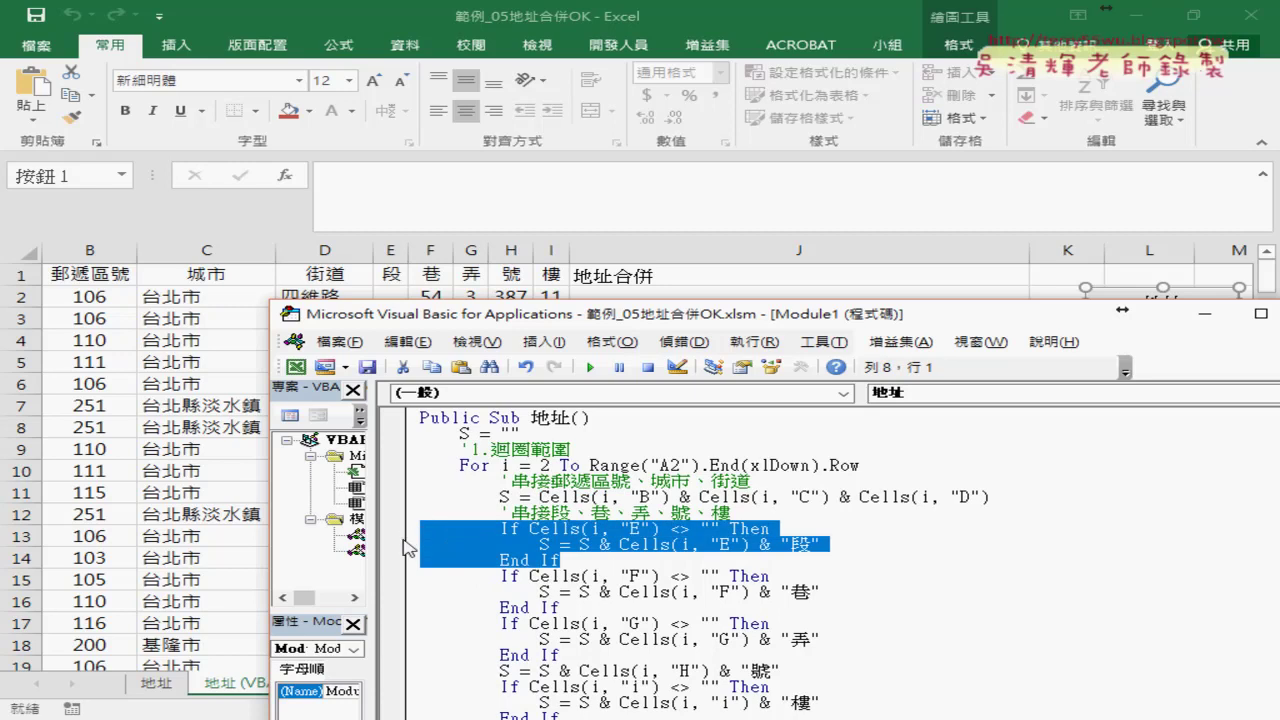
scroll(592, 558, down, 2)
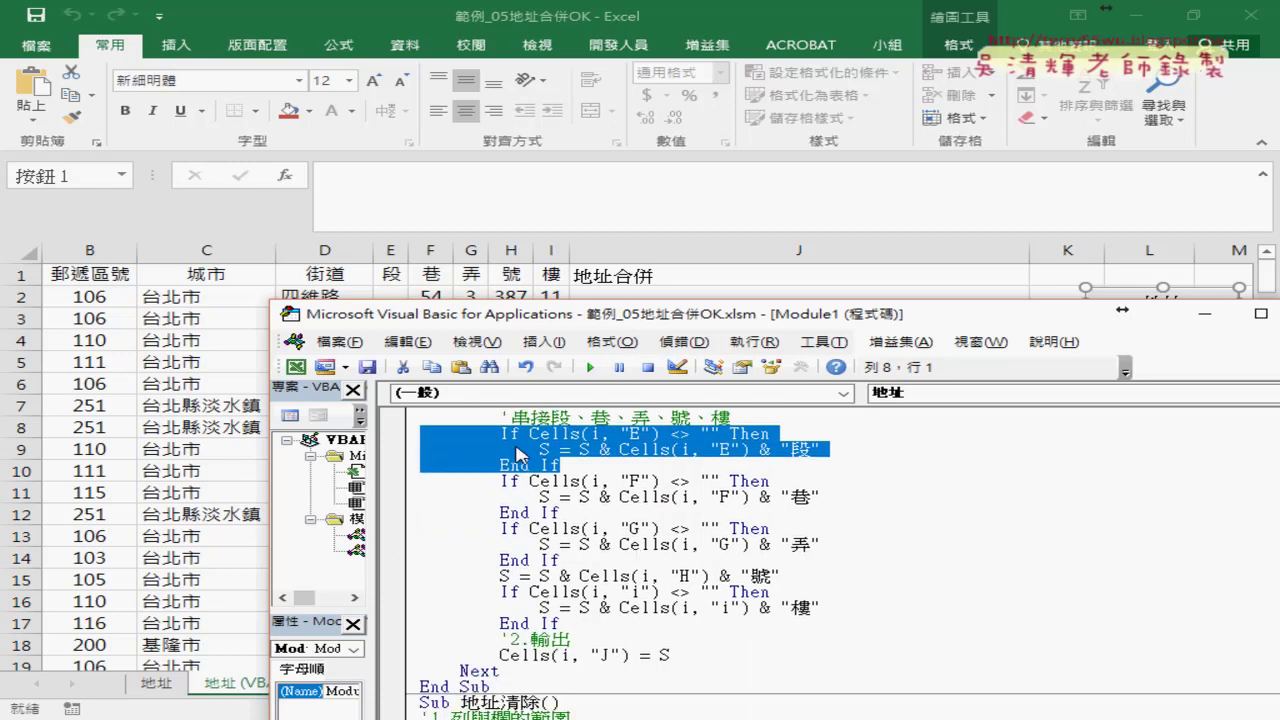
drag(560, 515, 420, 480)
drag(560, 560, 422, 528)
drag(560, 622, 427, 578)
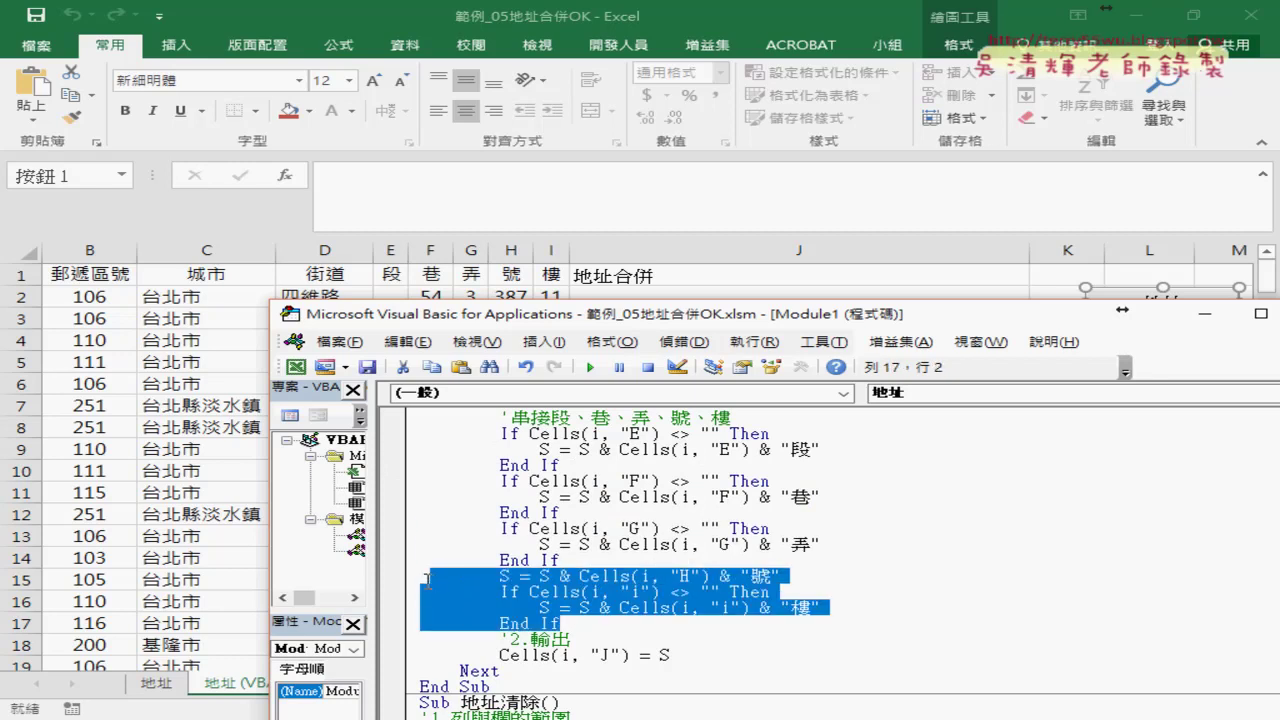
click(746, 576)
drag(780, 576, 573, 576)
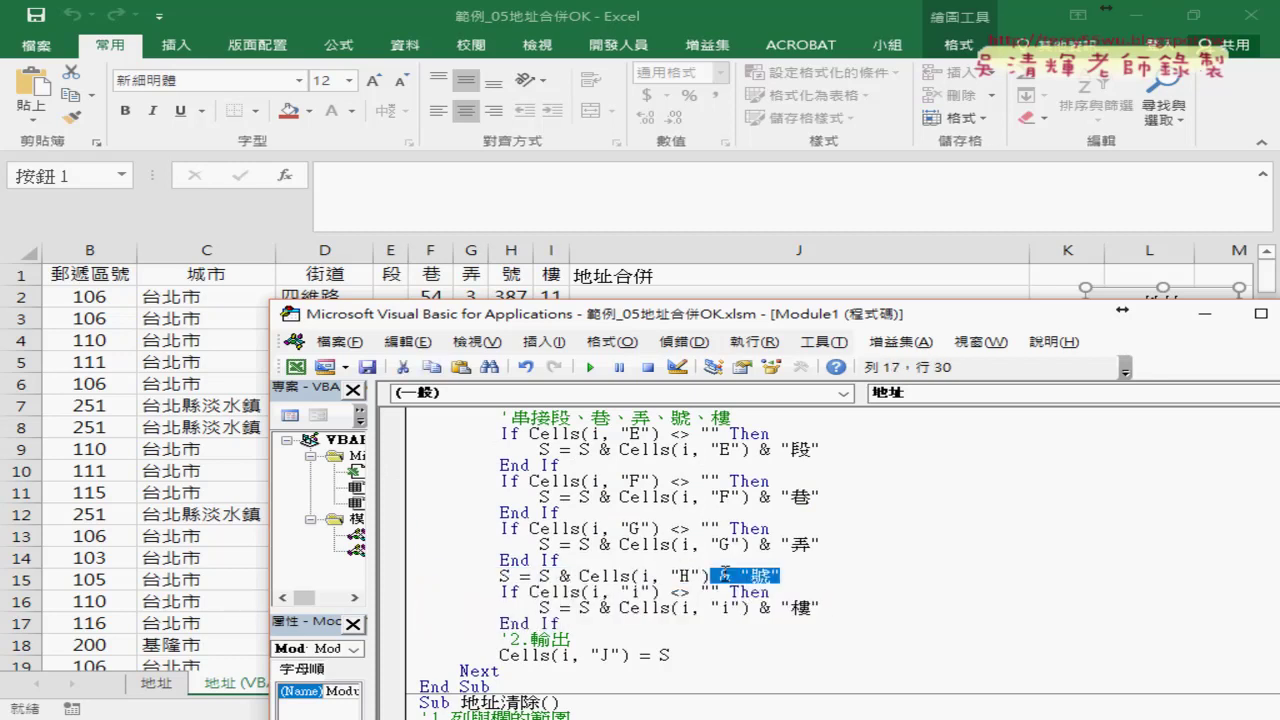
click(575, 576)
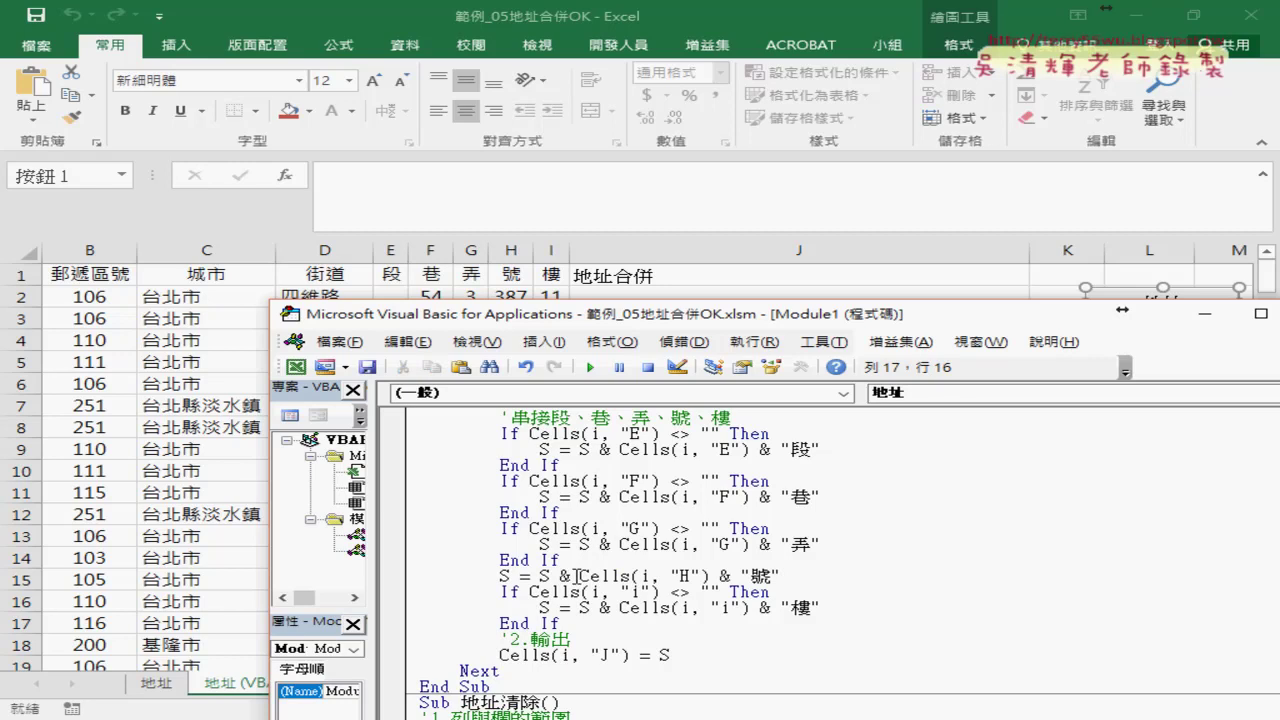
mouse_move(575, 576)
mouse_down()
mouse_move(540, 576)
mouse_move(786, 576)
mouse_up()
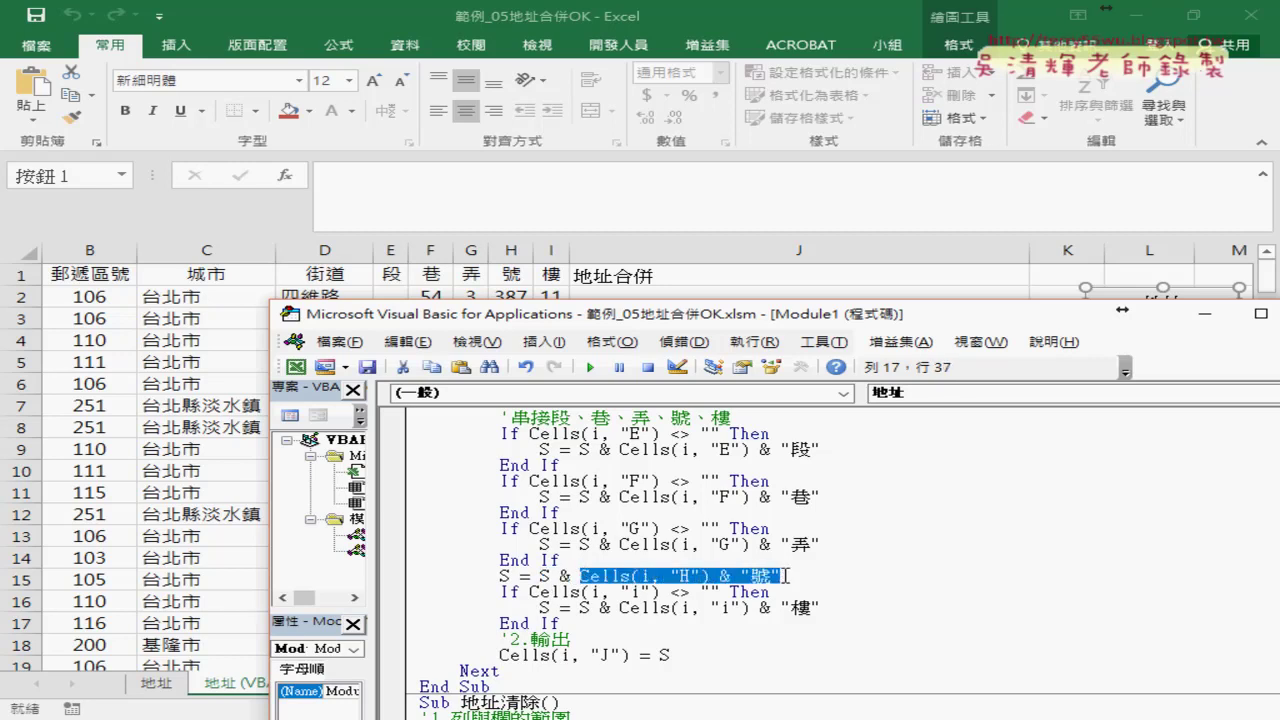
drag(540, 576, 575, 576)
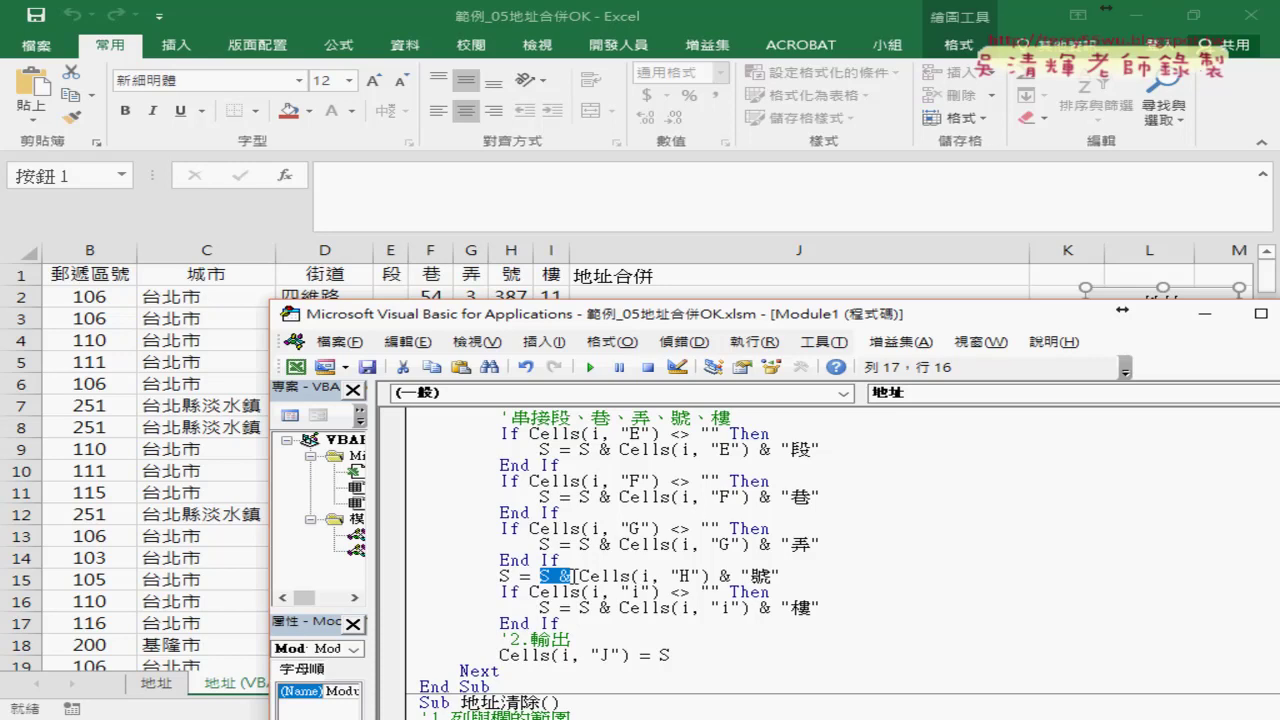
click(540, 576)
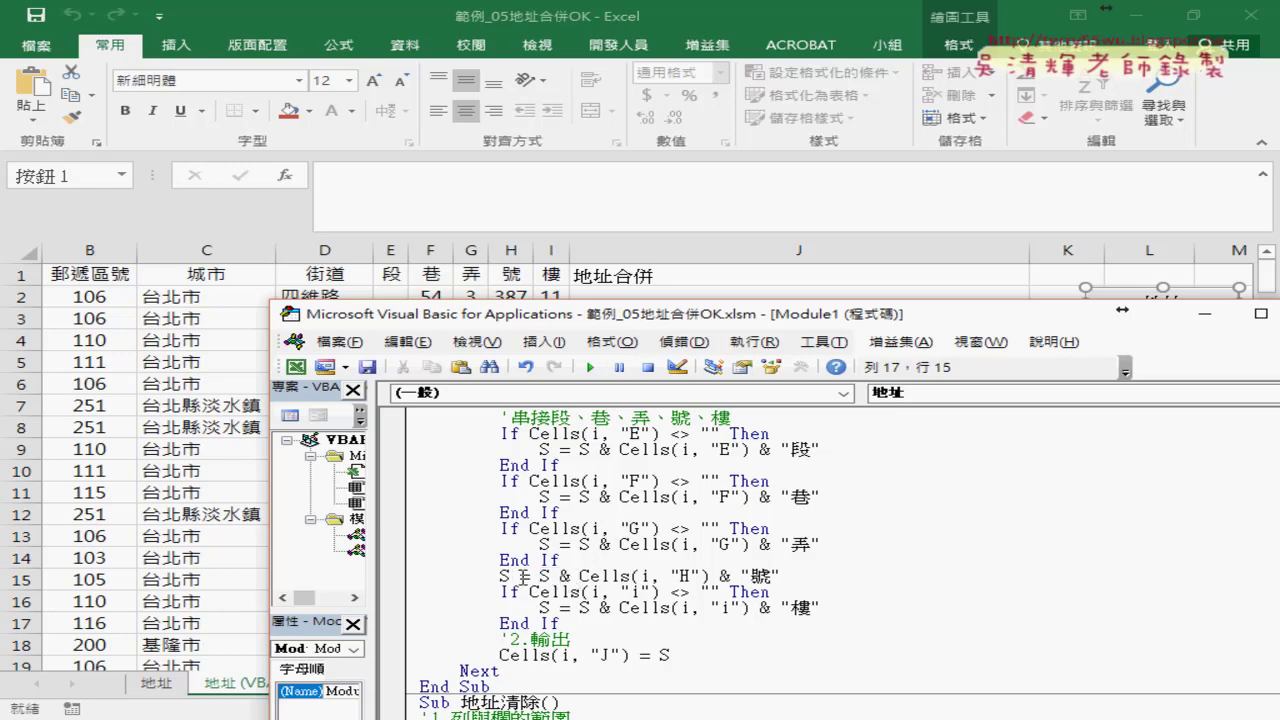
drag(540, 576, 794, 577)
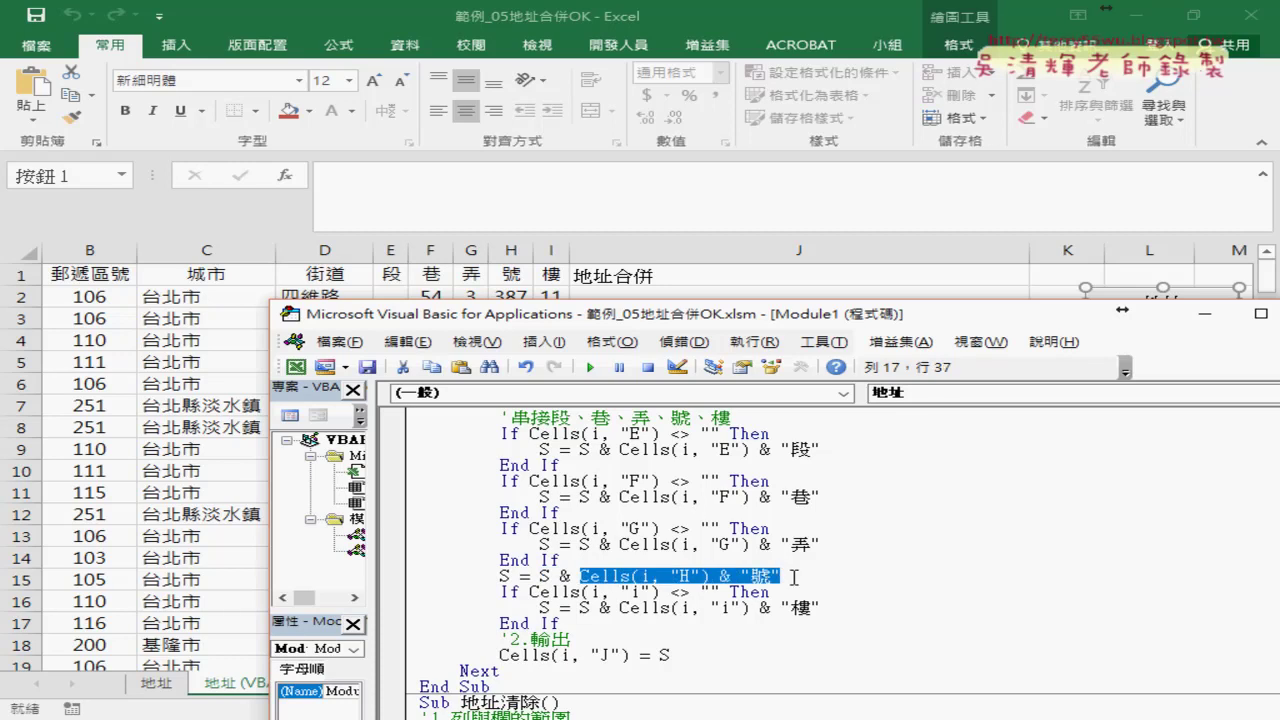
scroll(794, 577, down, 1)
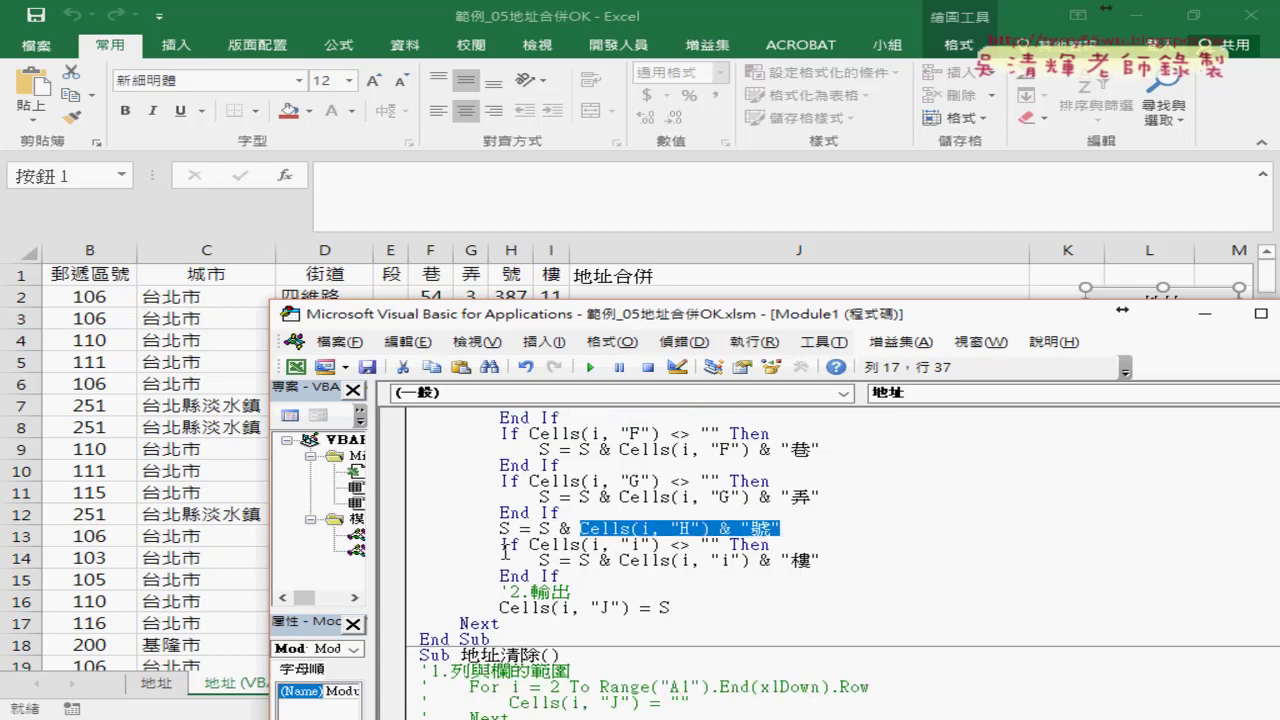
drag(560, 576, 388, 550)
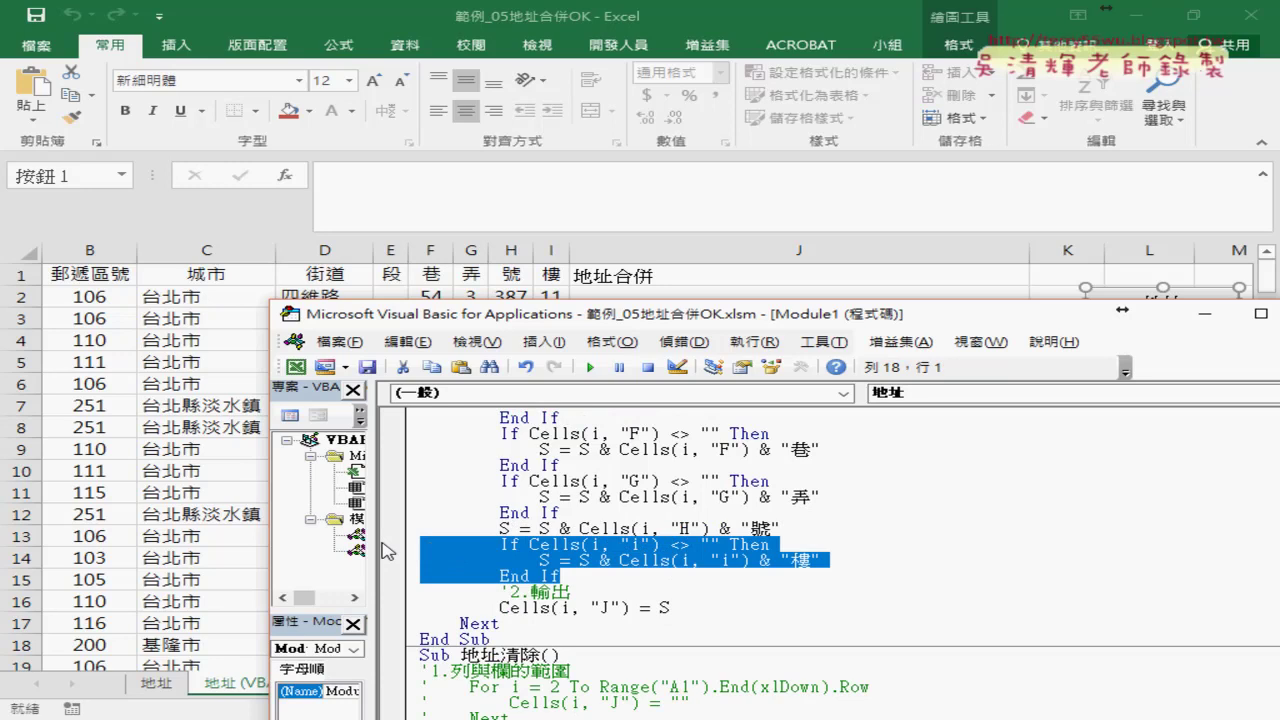
scroll(452, 548, down, 1)
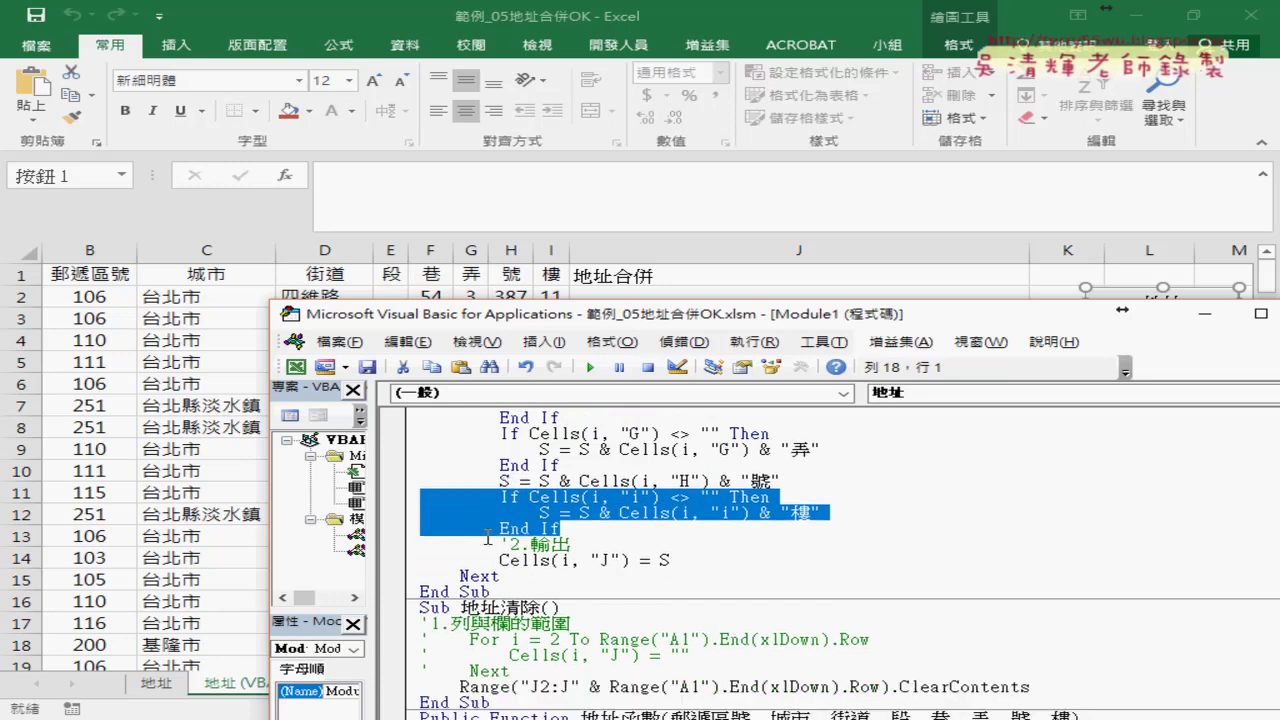
click(671, 558)
drag(671, 558, 501, 560)
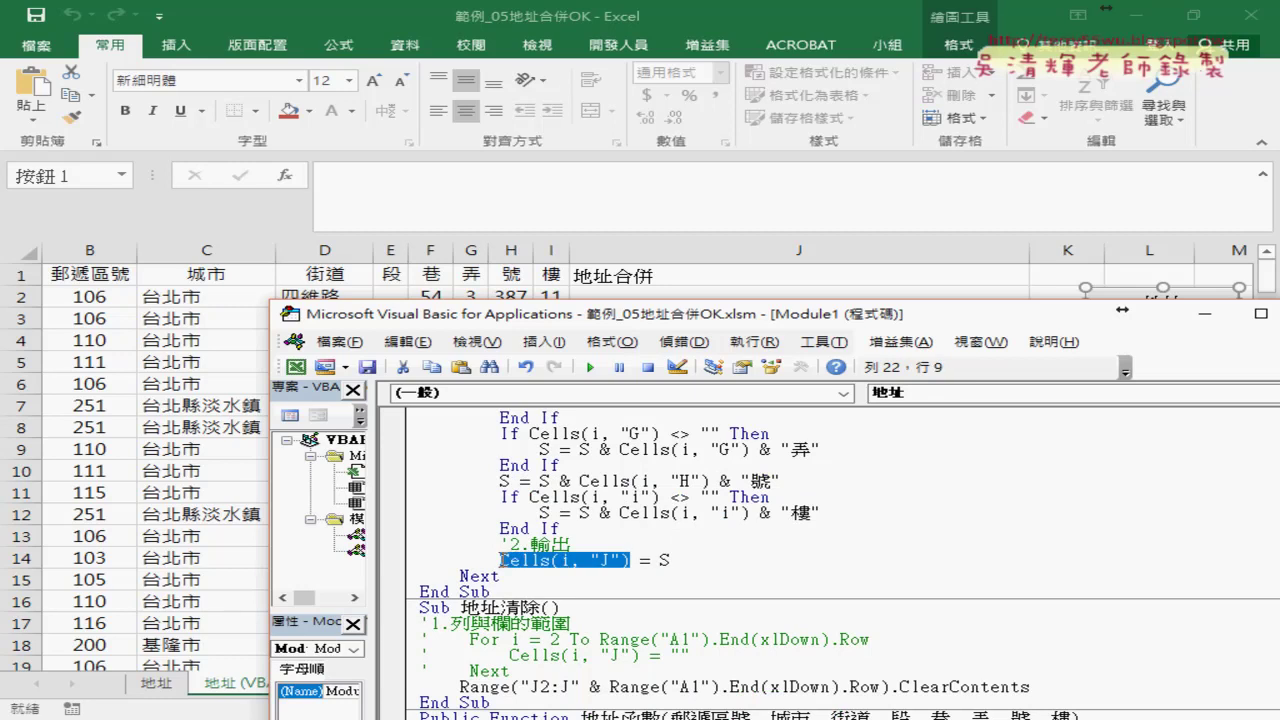
click(572, 623)
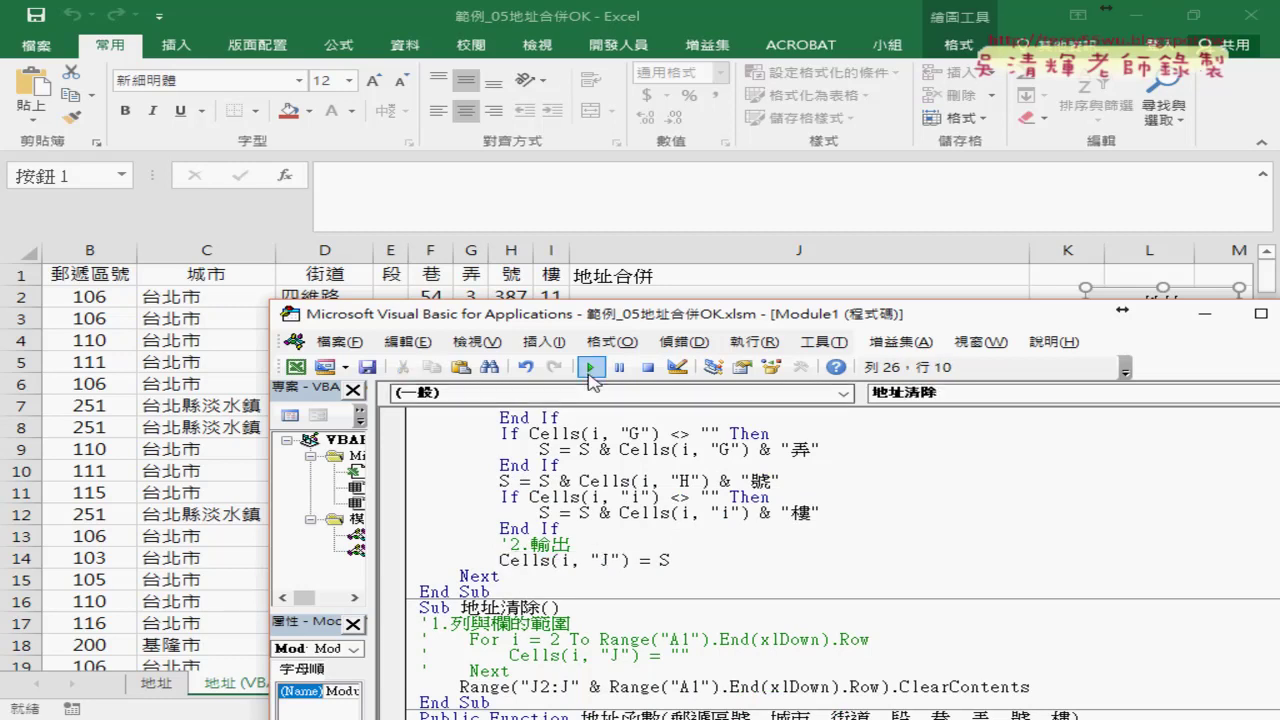
scroll(613, 490, up, 4)
Step: Step the 地址 macro with F8 through row 2 up to adding the lane, checking S
click(613, 492)
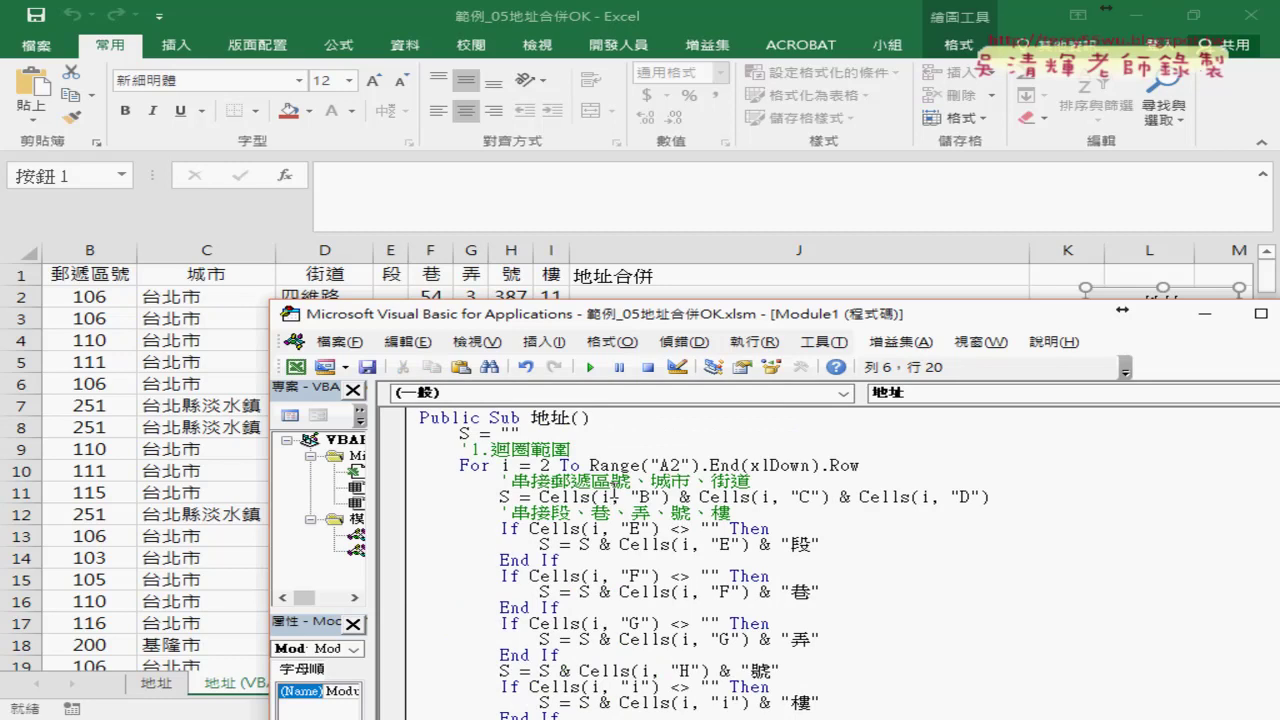
key(F8)
key(F8)
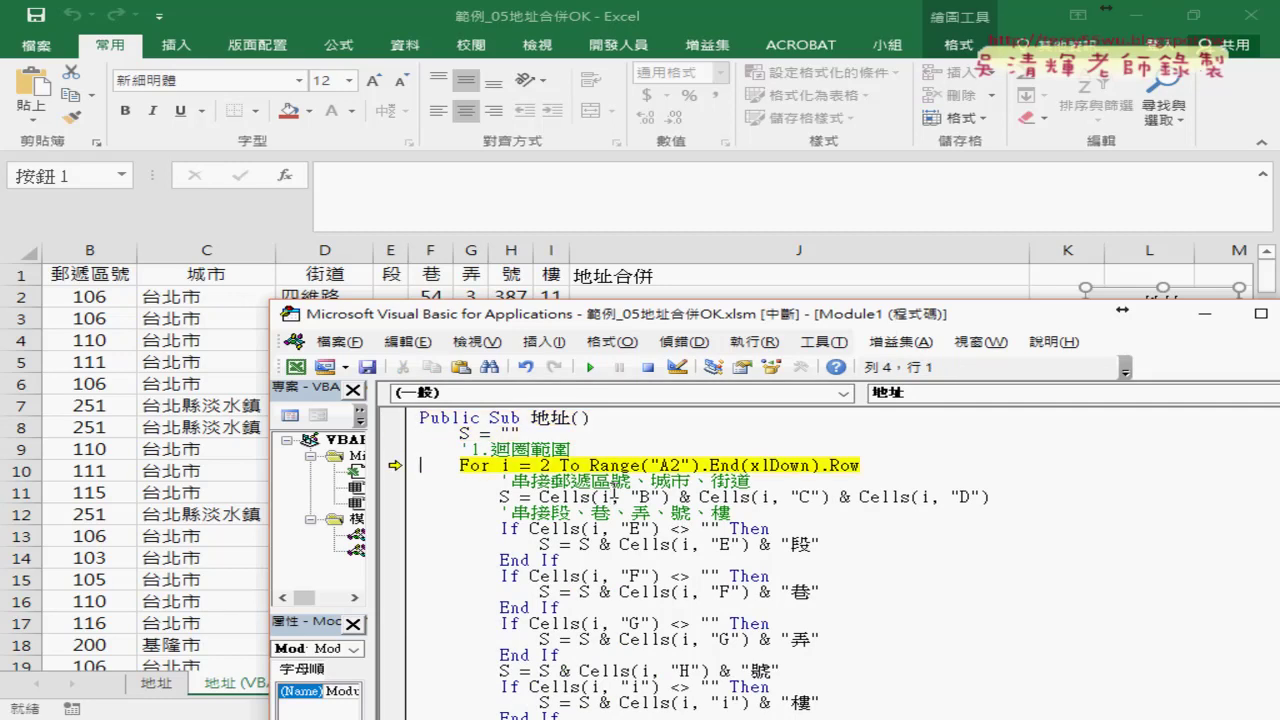
key(F8)
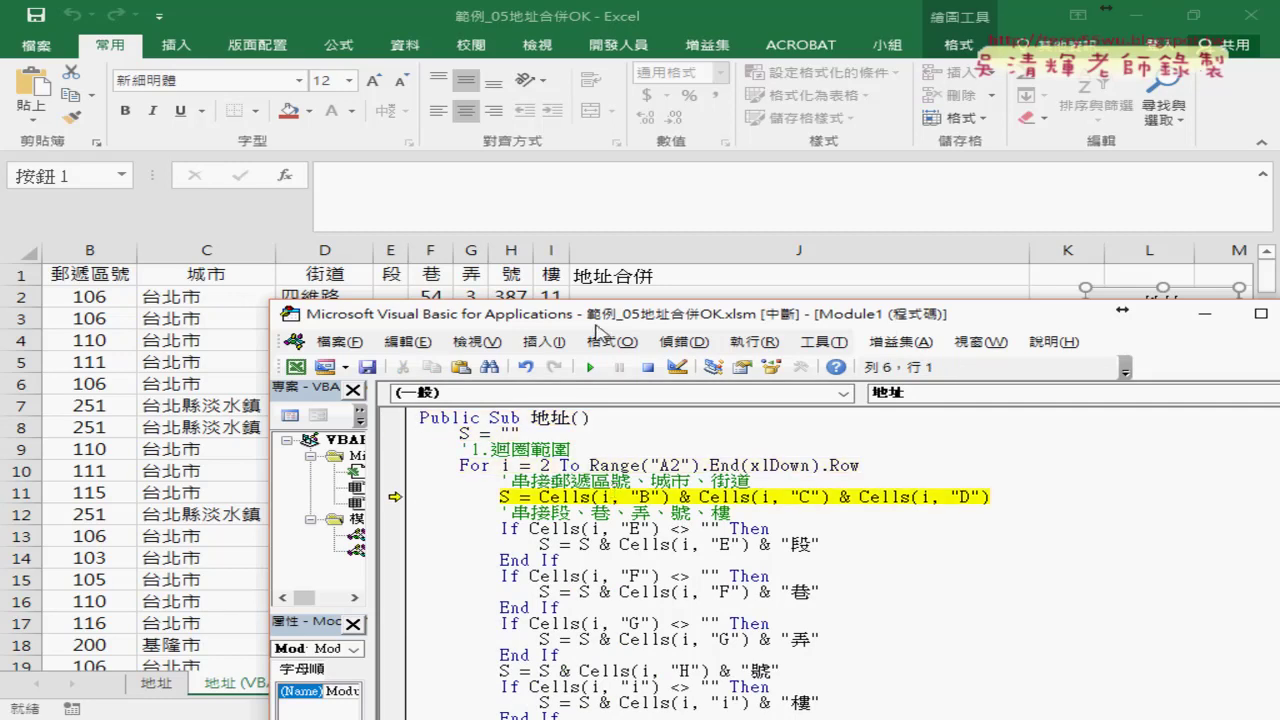
drag(597, 325, 555, 344)
mouse_move(563, 515)
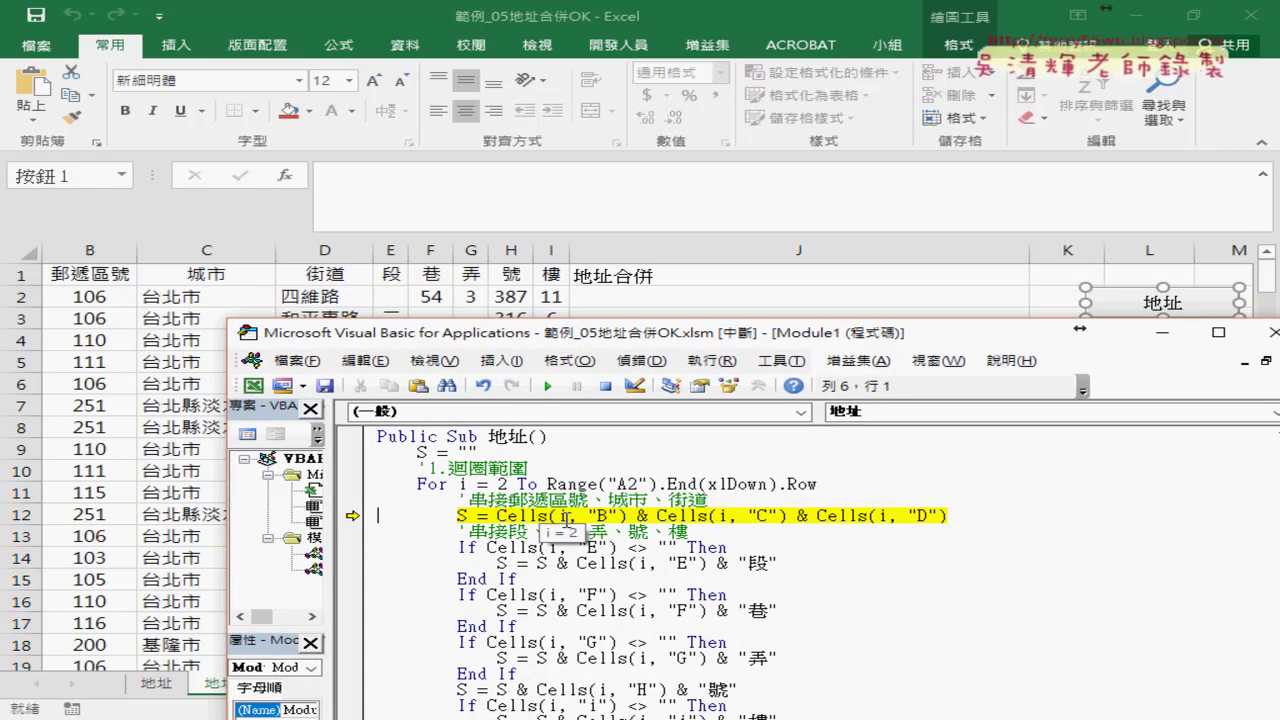
key(F8)
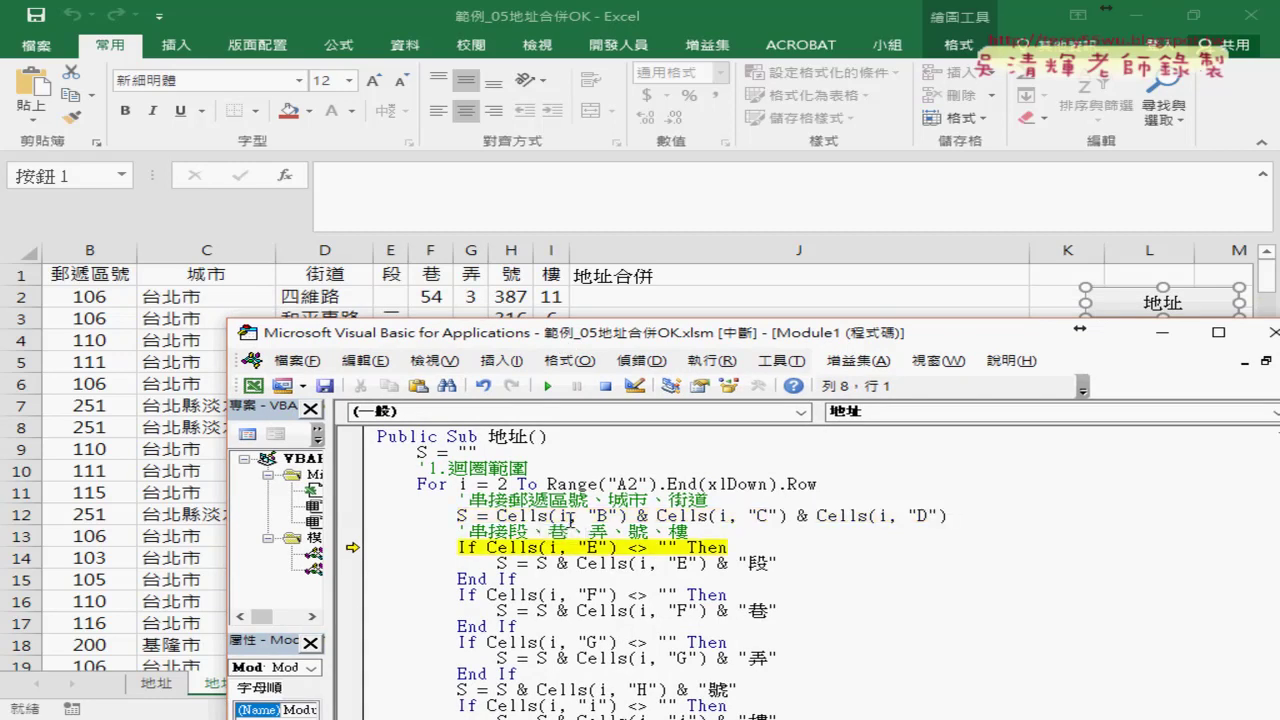
mouse_move(463, 515)
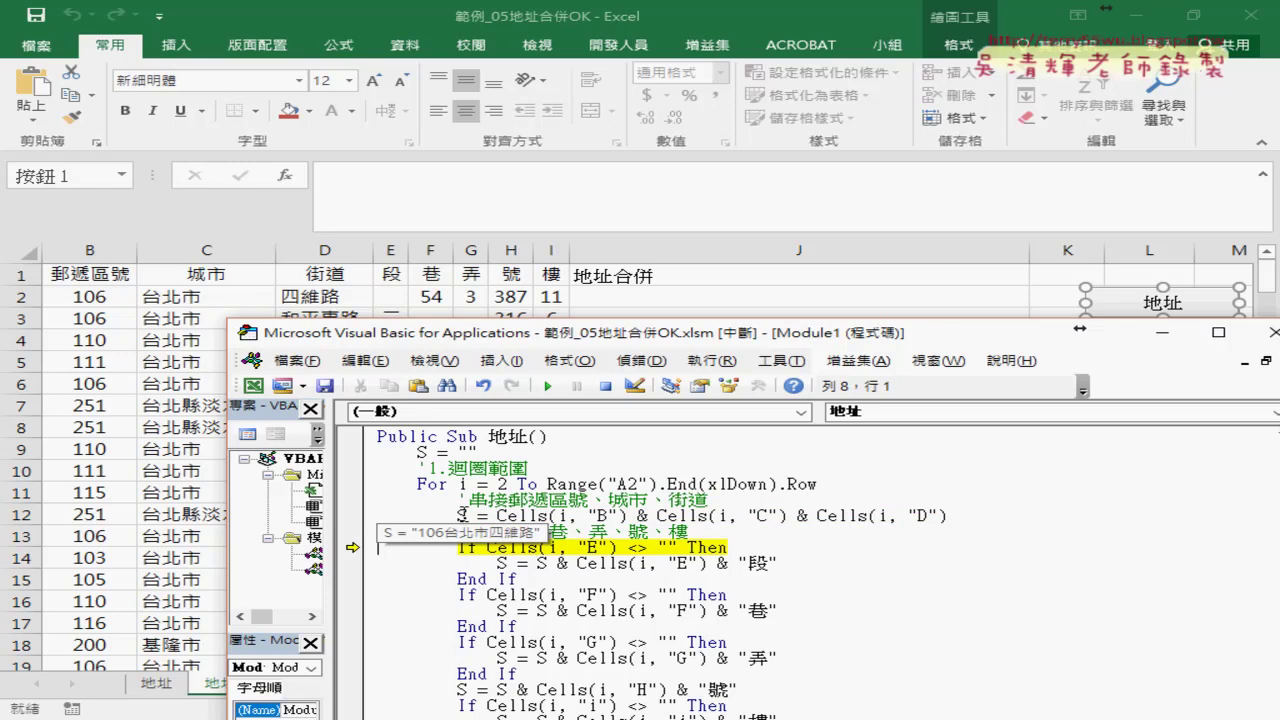
key(F8)
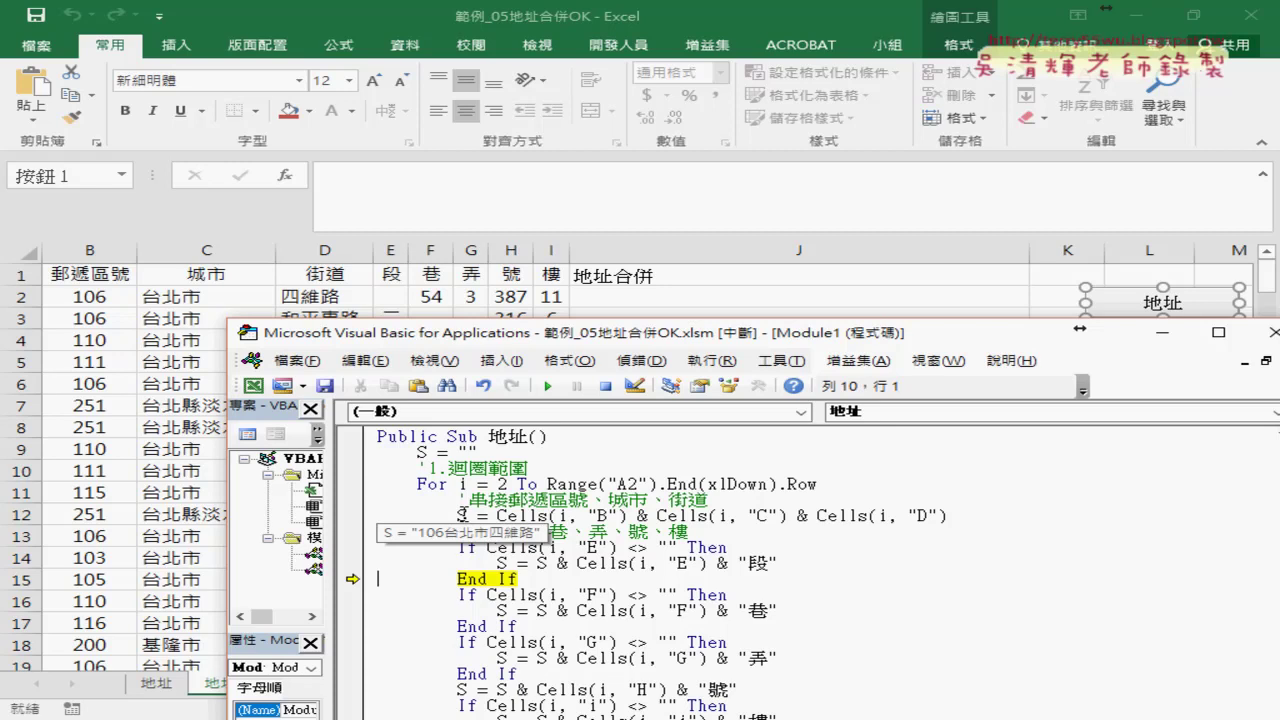
key(F8)
key(F8)
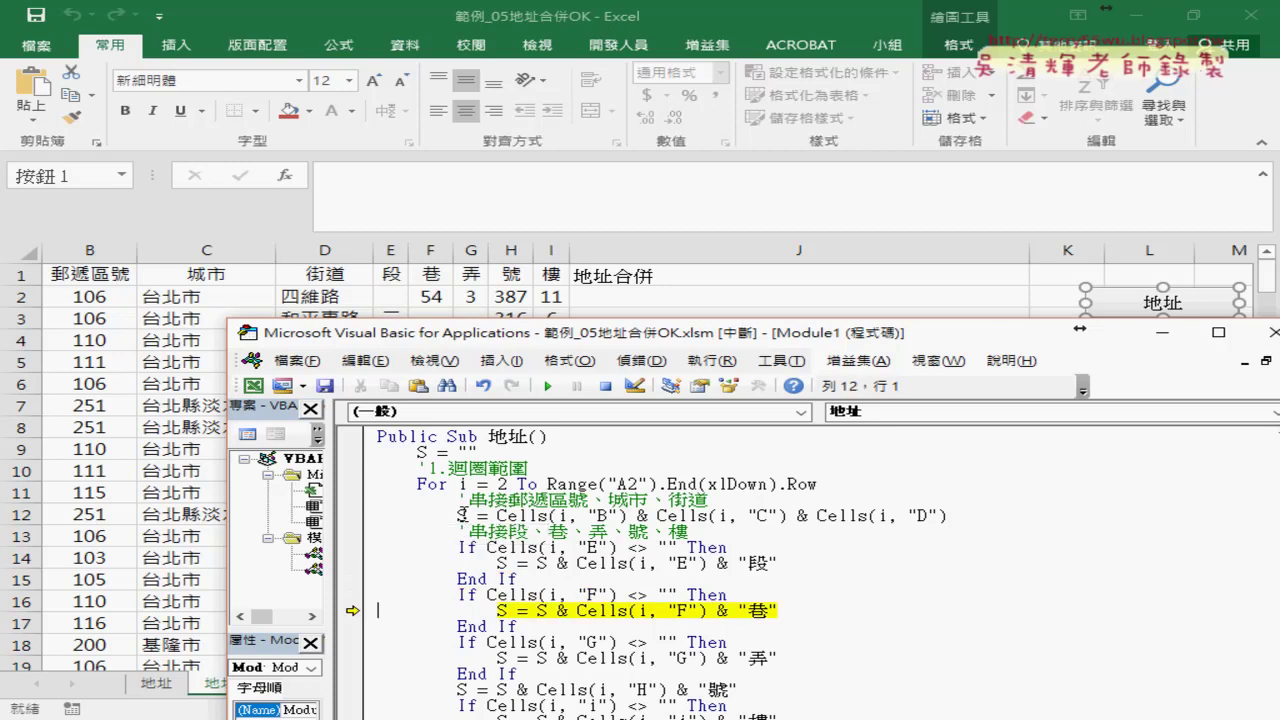
key(F8)
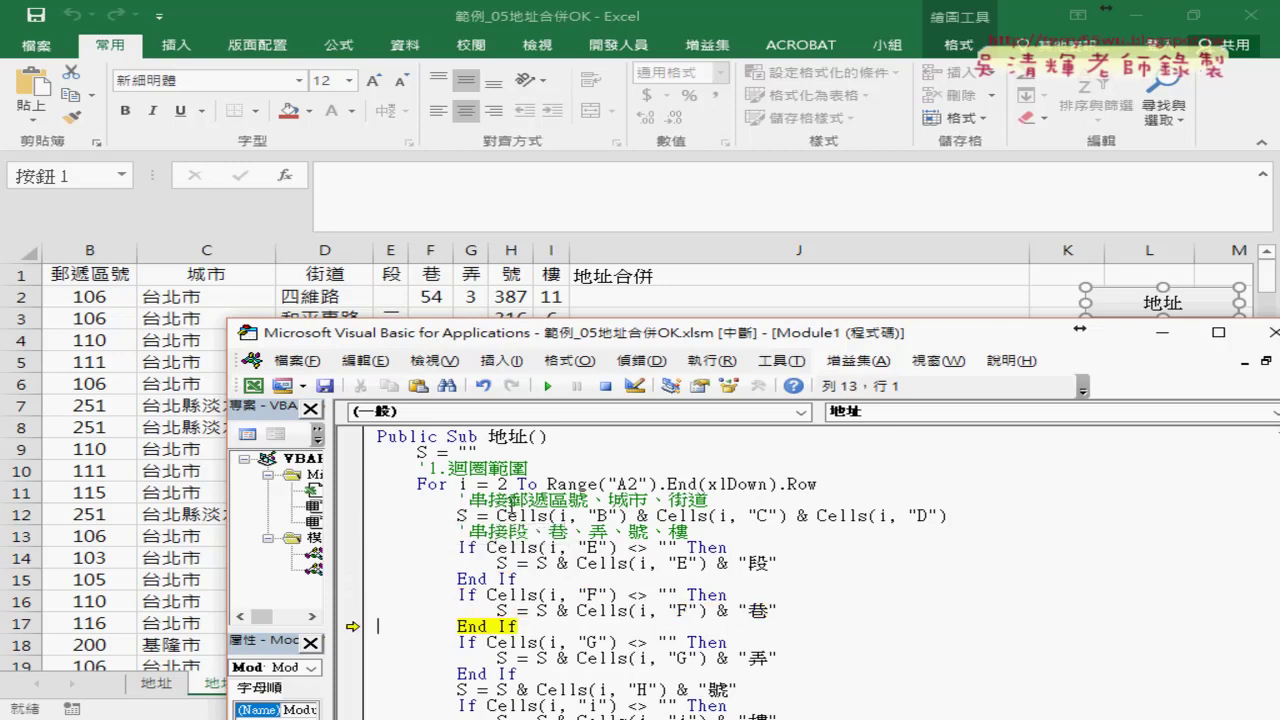
mouse_move(500, 610)
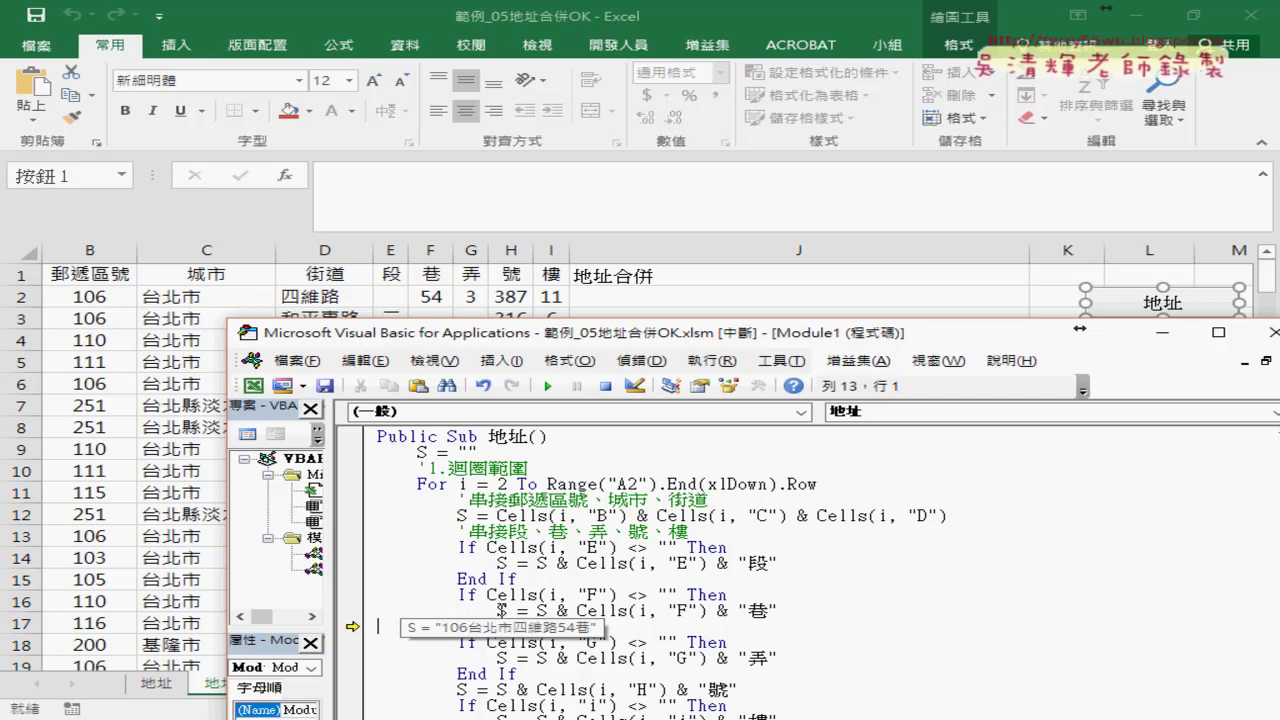
key(F8)
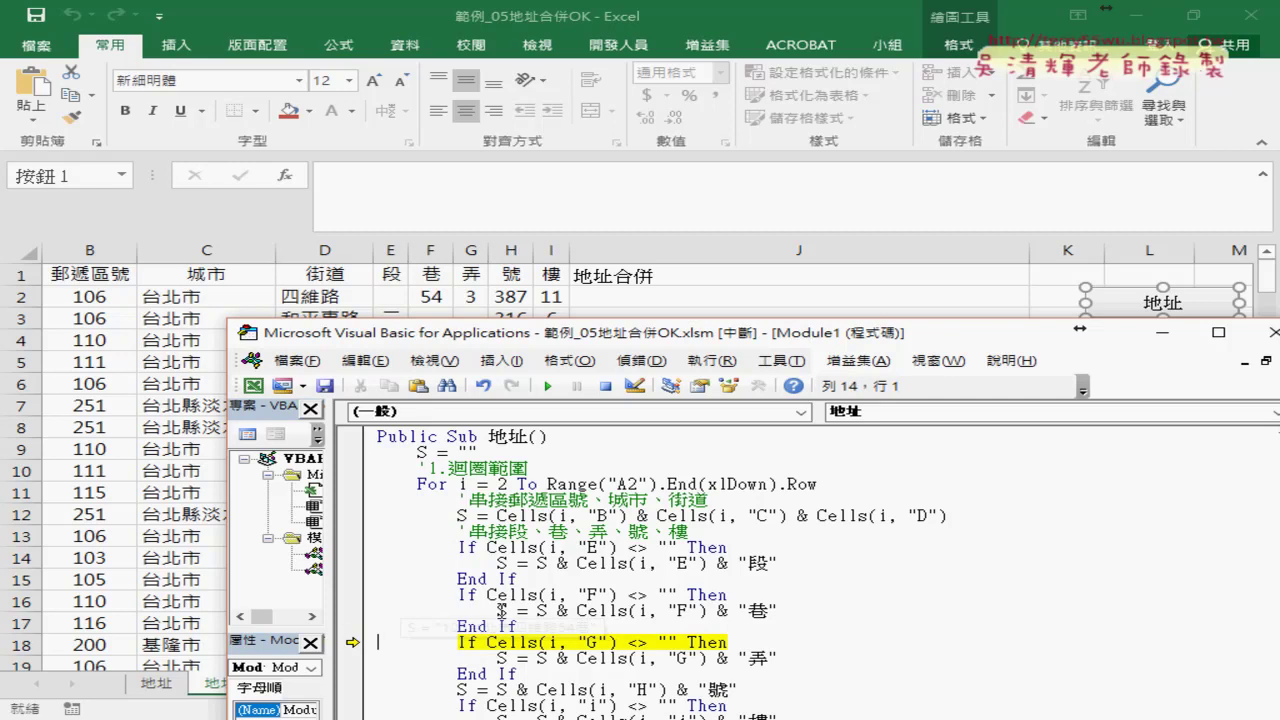
key(F8)
key(F8)
key(F8)
key(F8)
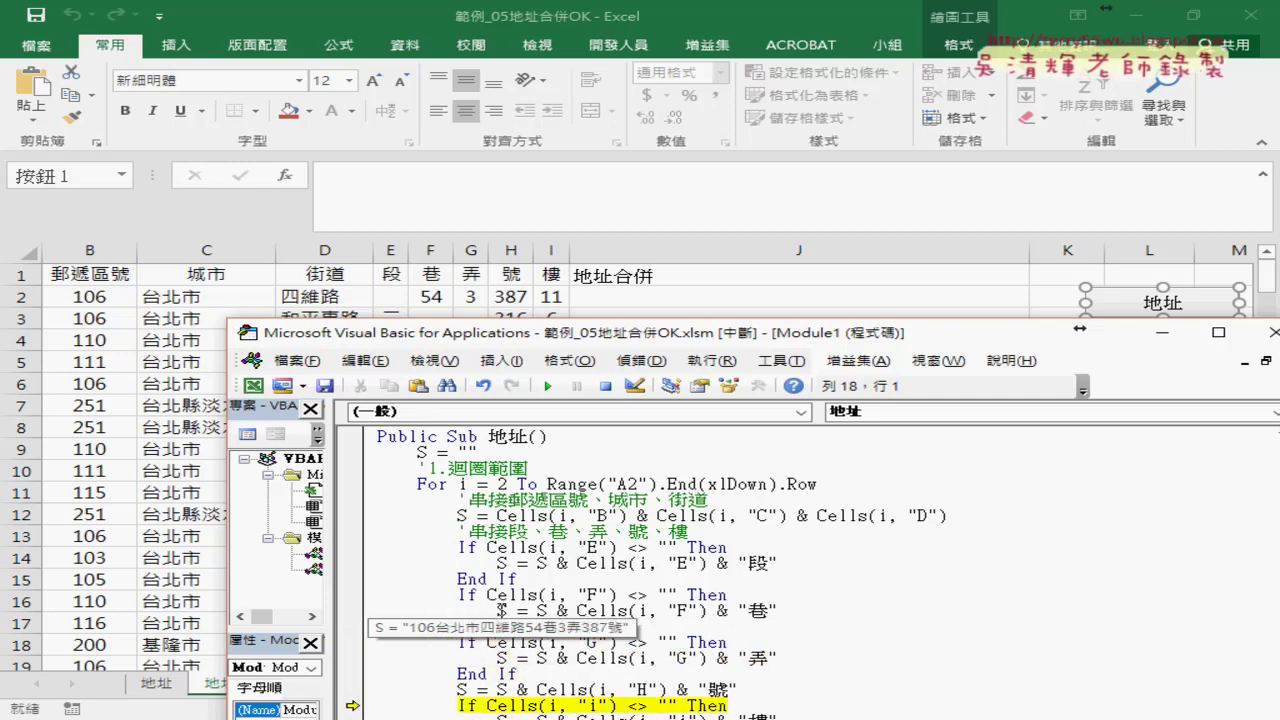
key(F8)
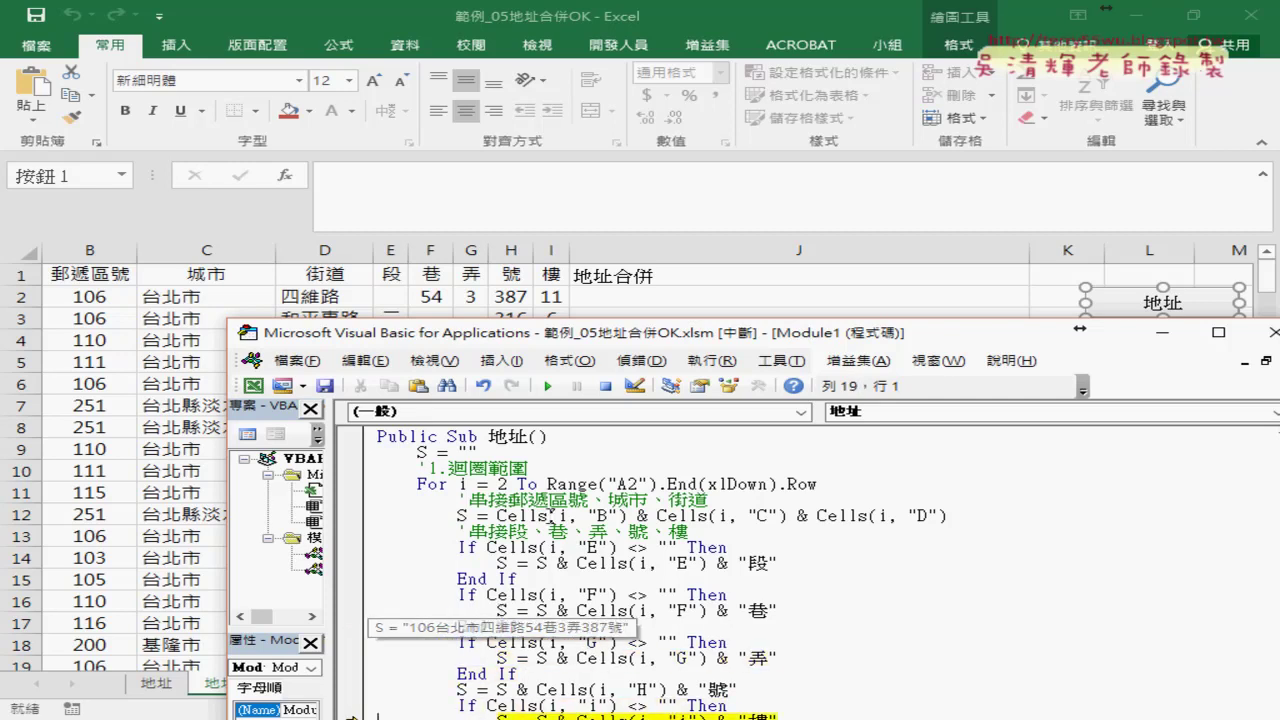
click(628, 503)
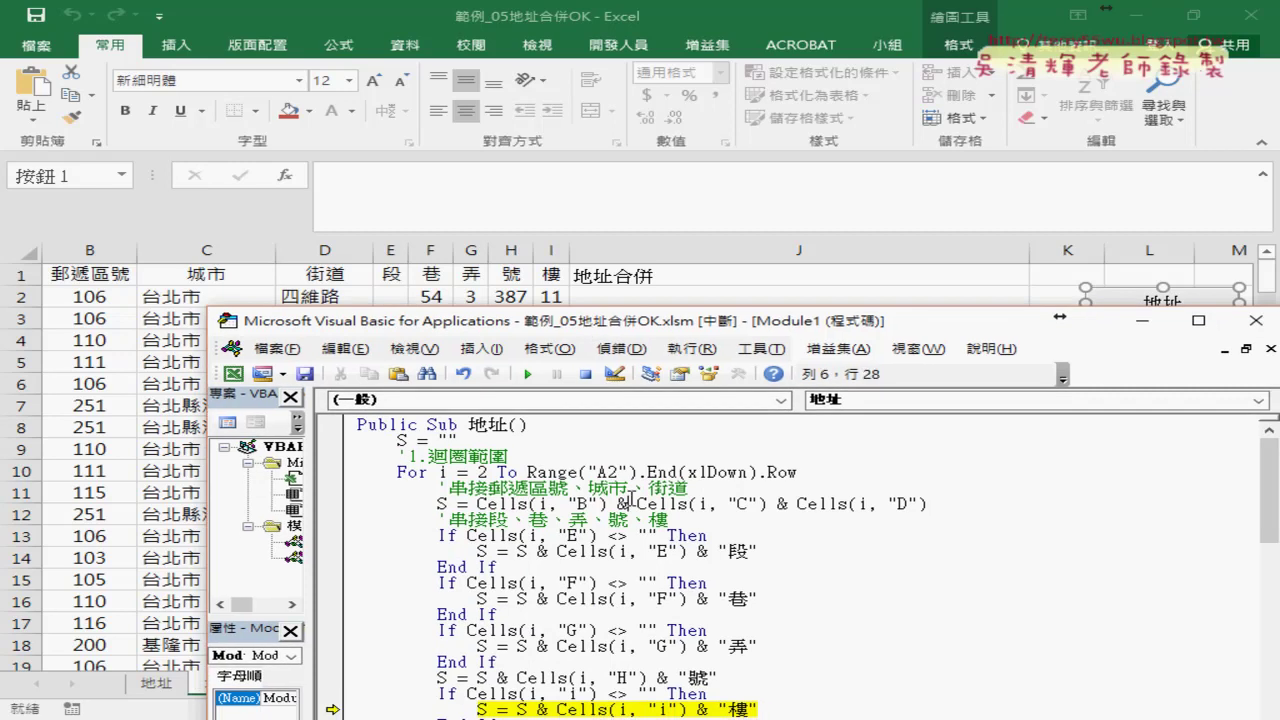
scroll(632, 508, down, 2)
scroll(634, 512, down, 1)
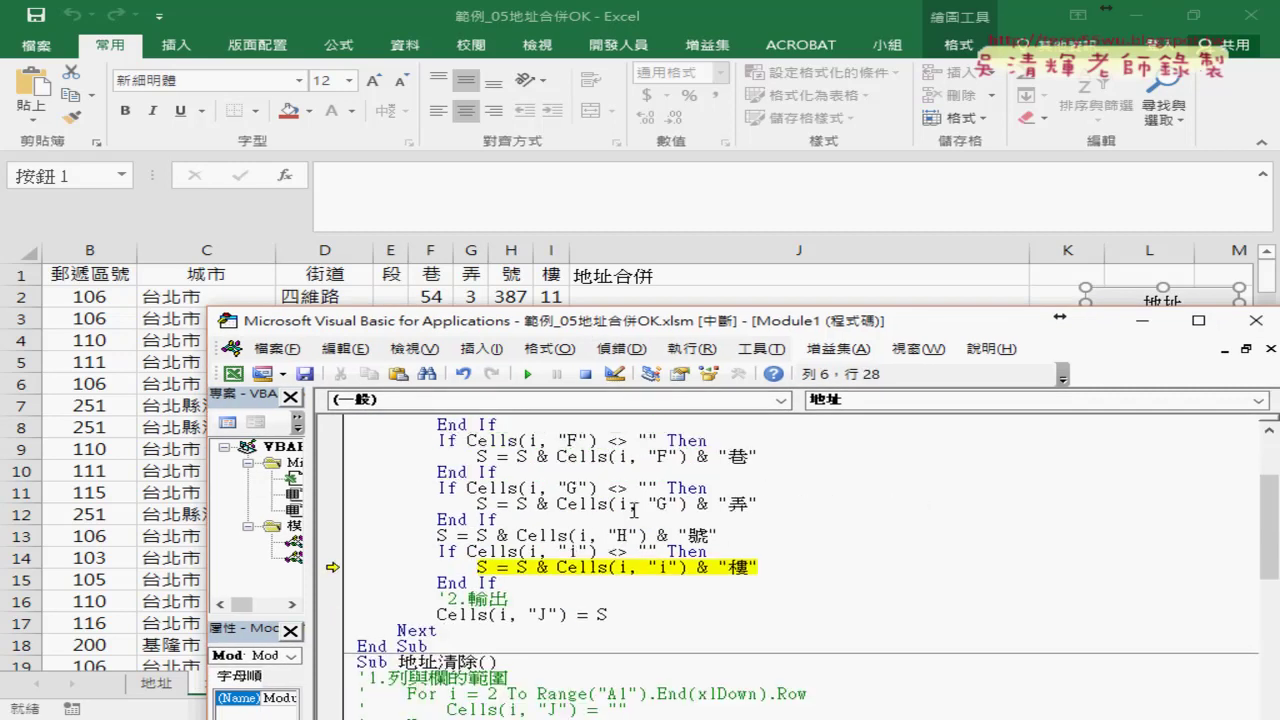
key(F8)
key(F8)
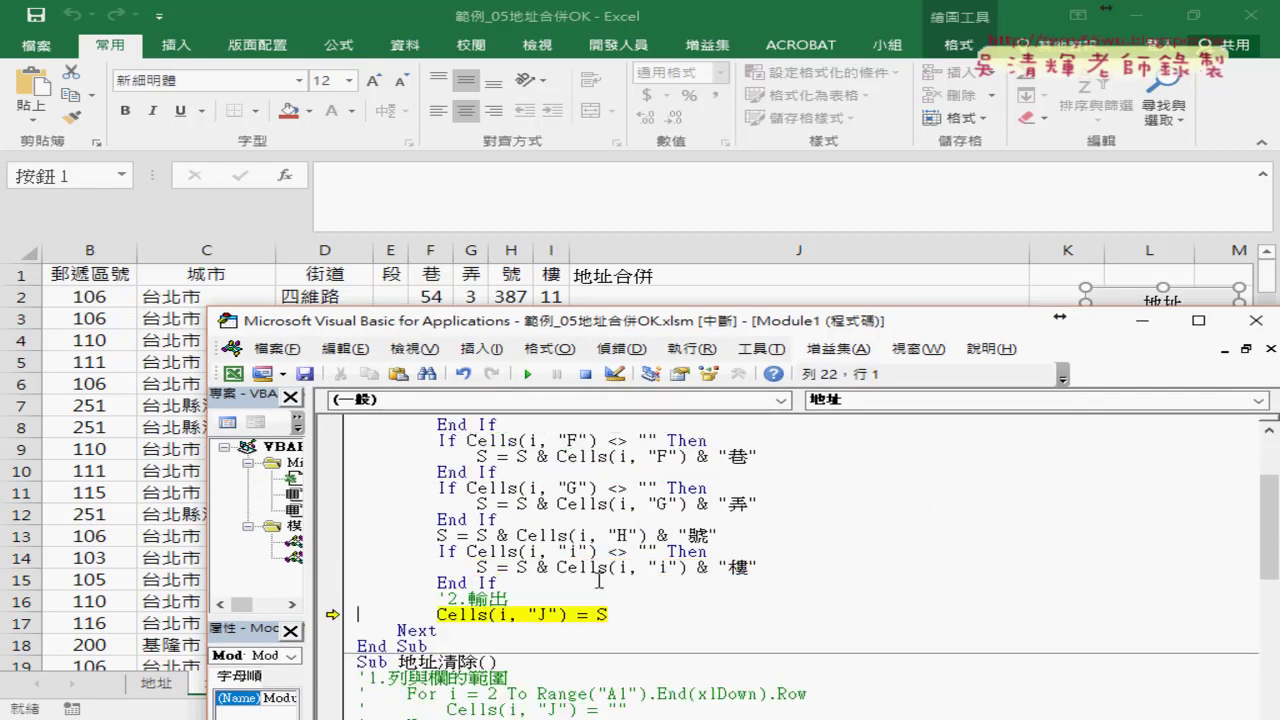
mouse_move(603, 614)
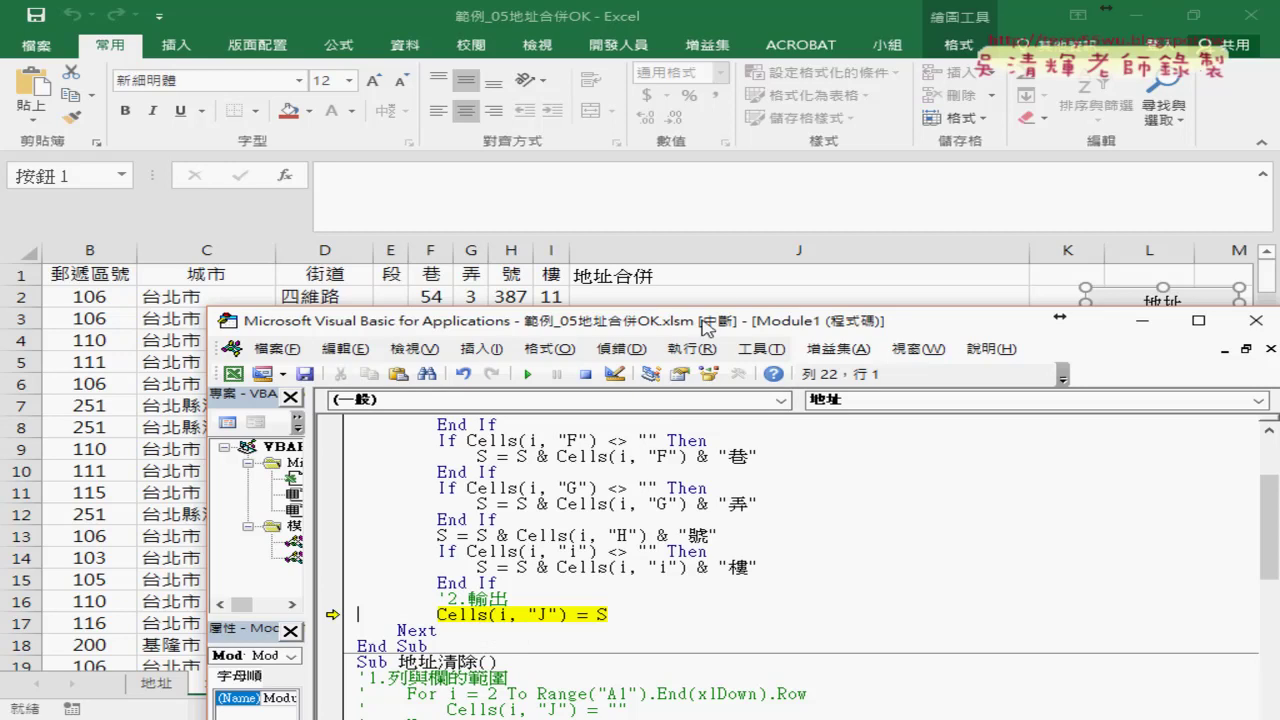
key(F8)
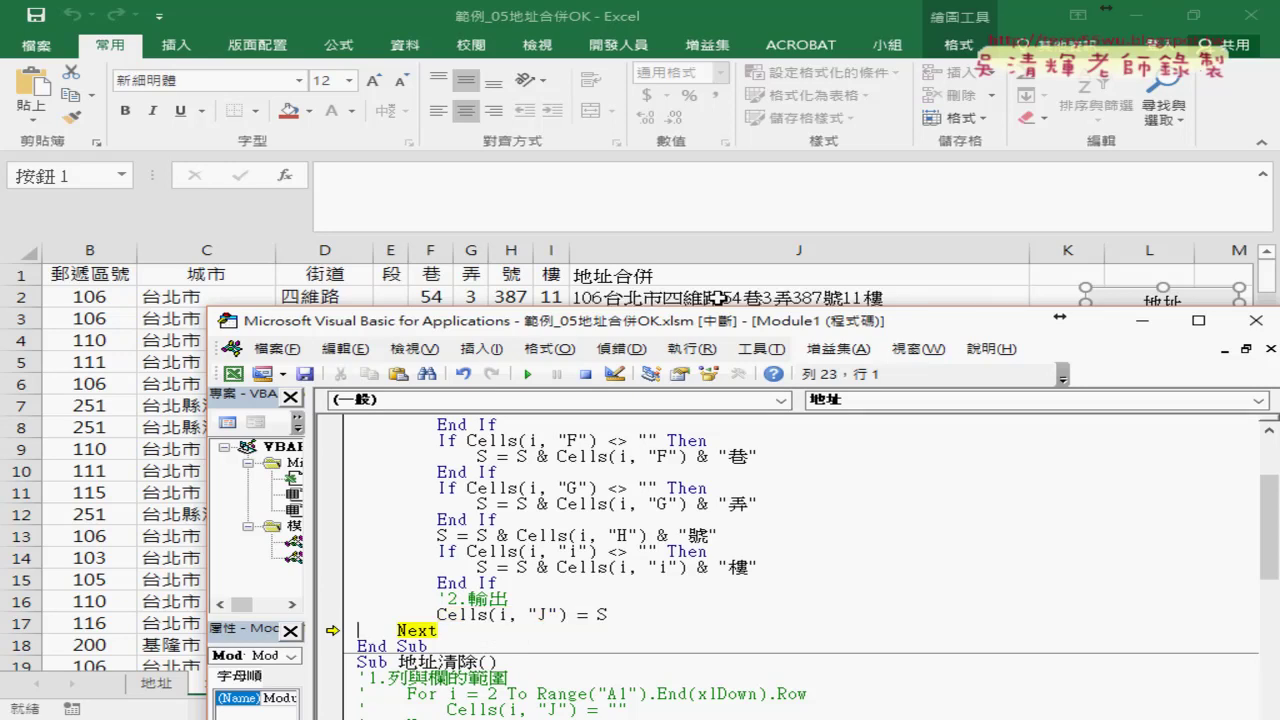
key(F8)
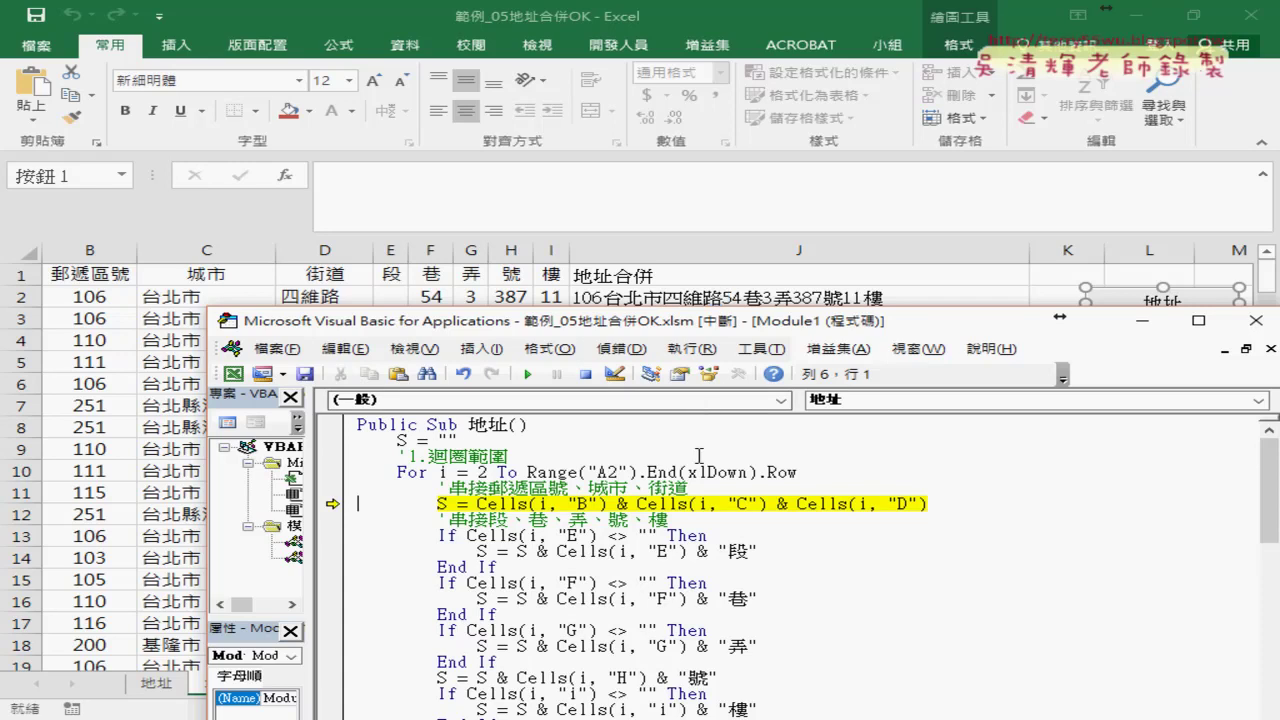
mouse_move(703, 502)
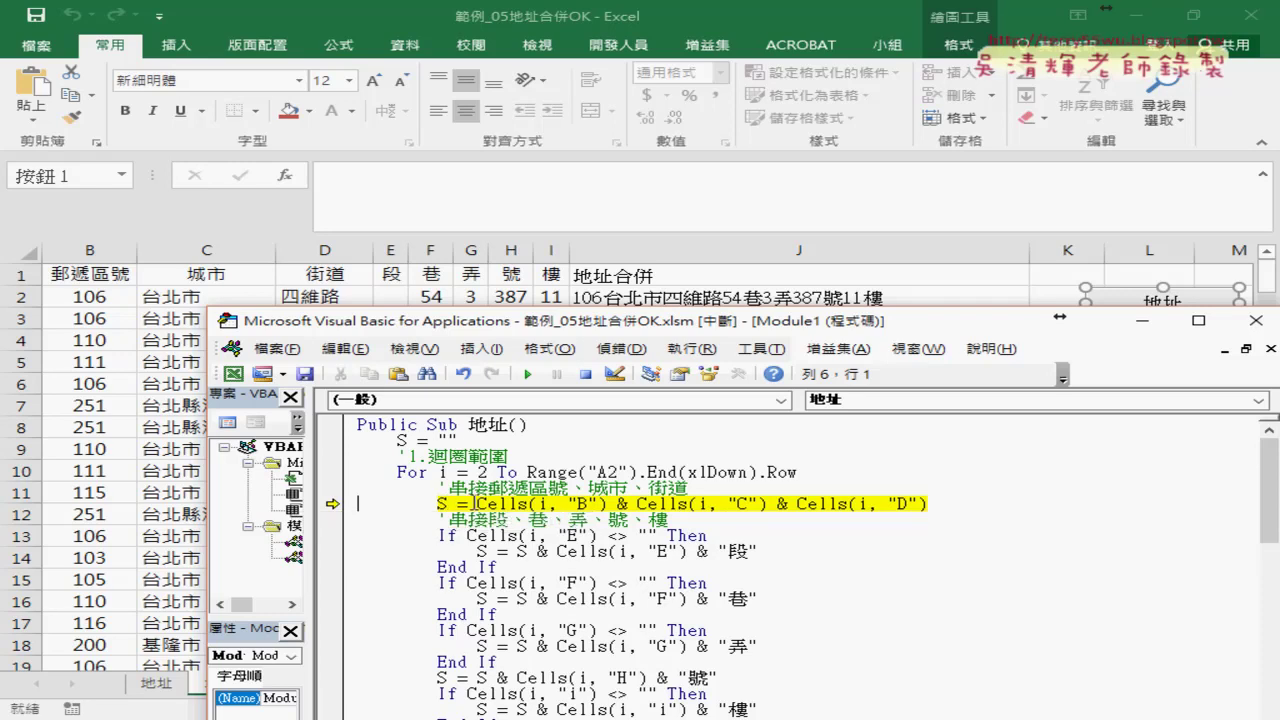
drag(477, 503, 928, 503)
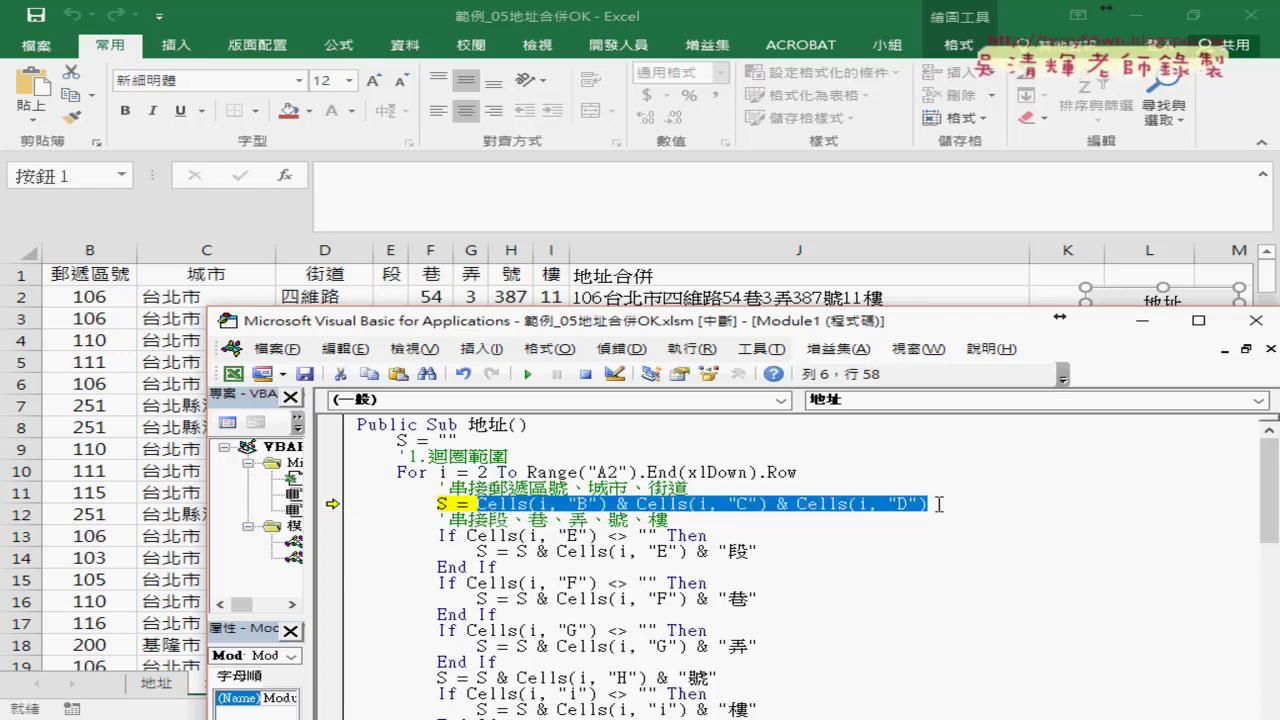
mouse_move(441, 503)
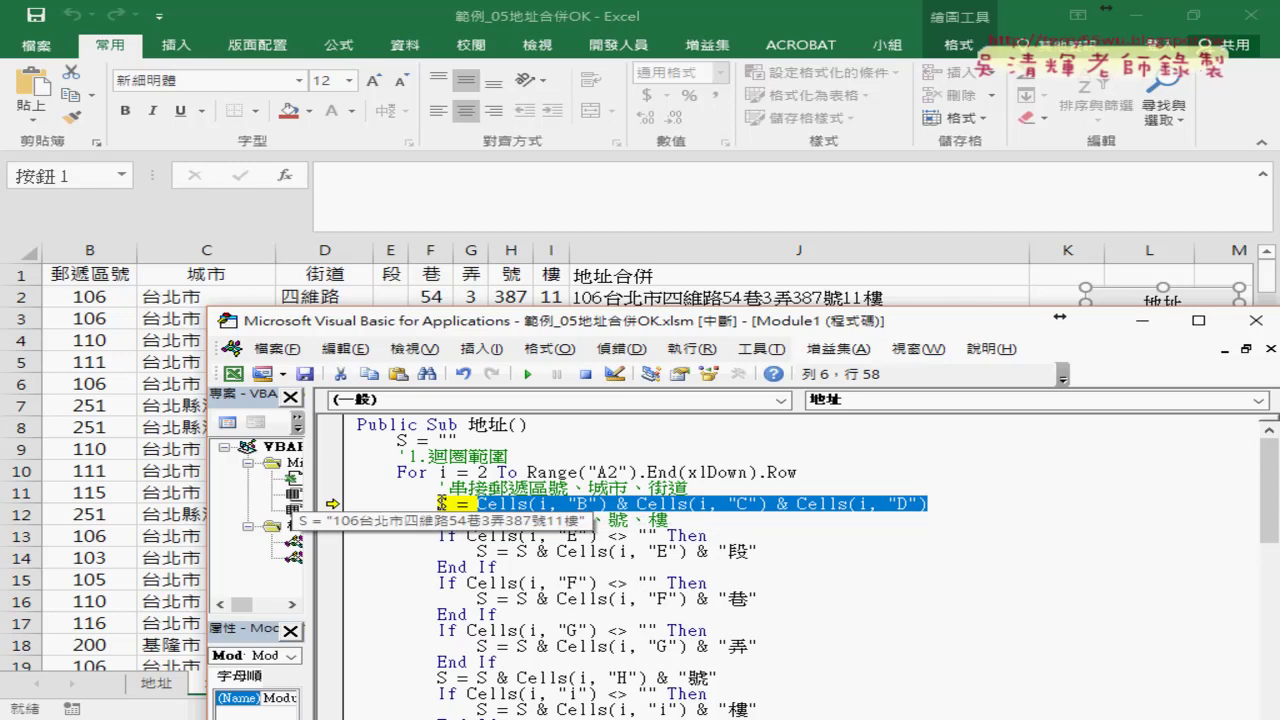
click(477, 503)
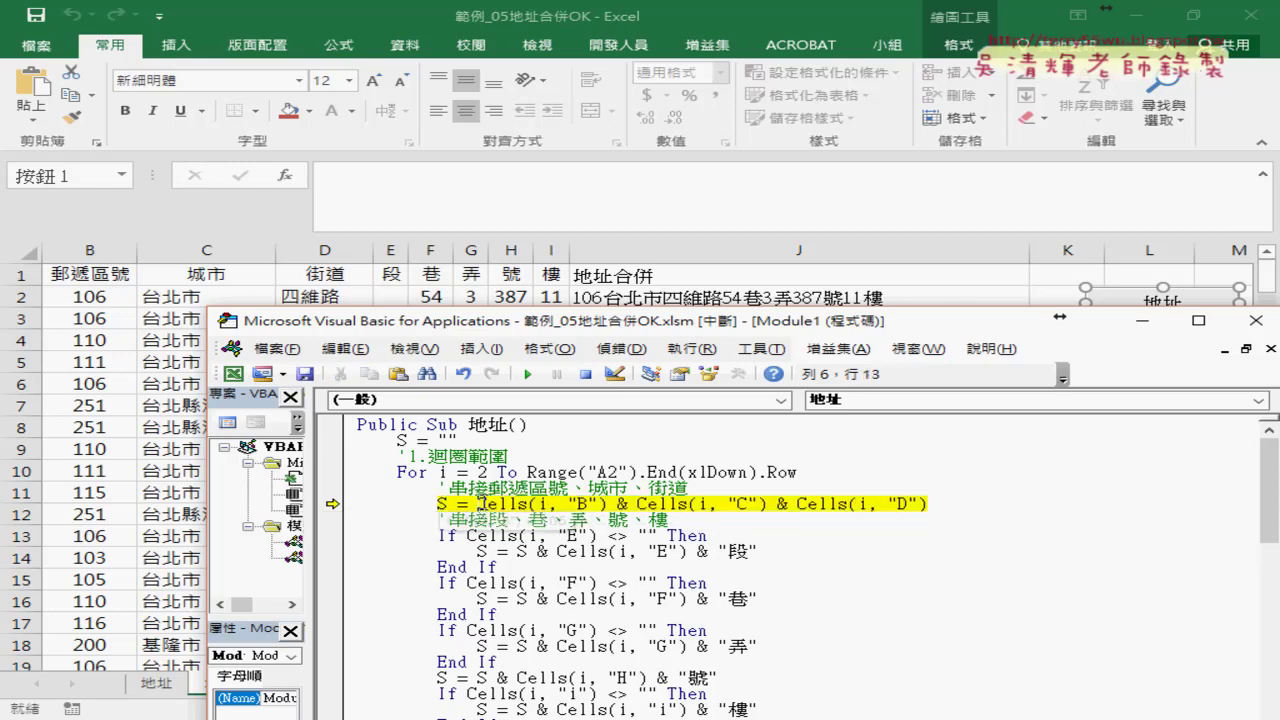
mouse_move(479, 503)
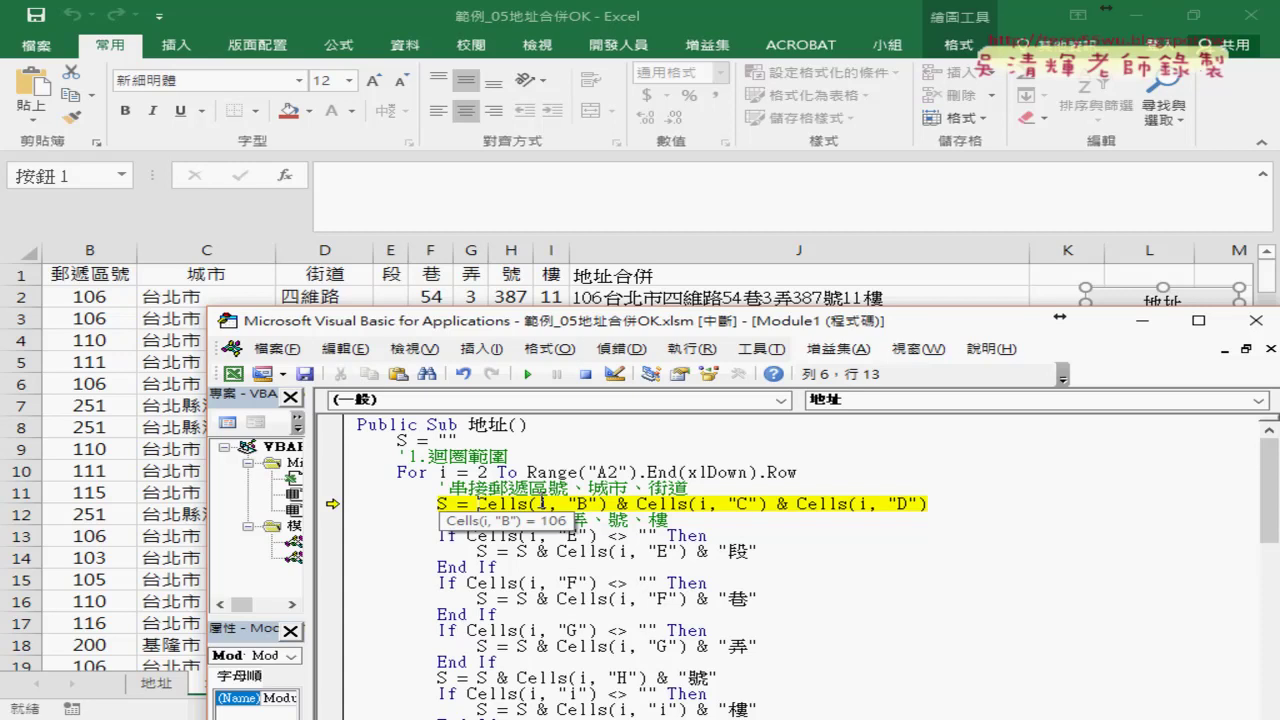
key(F8)
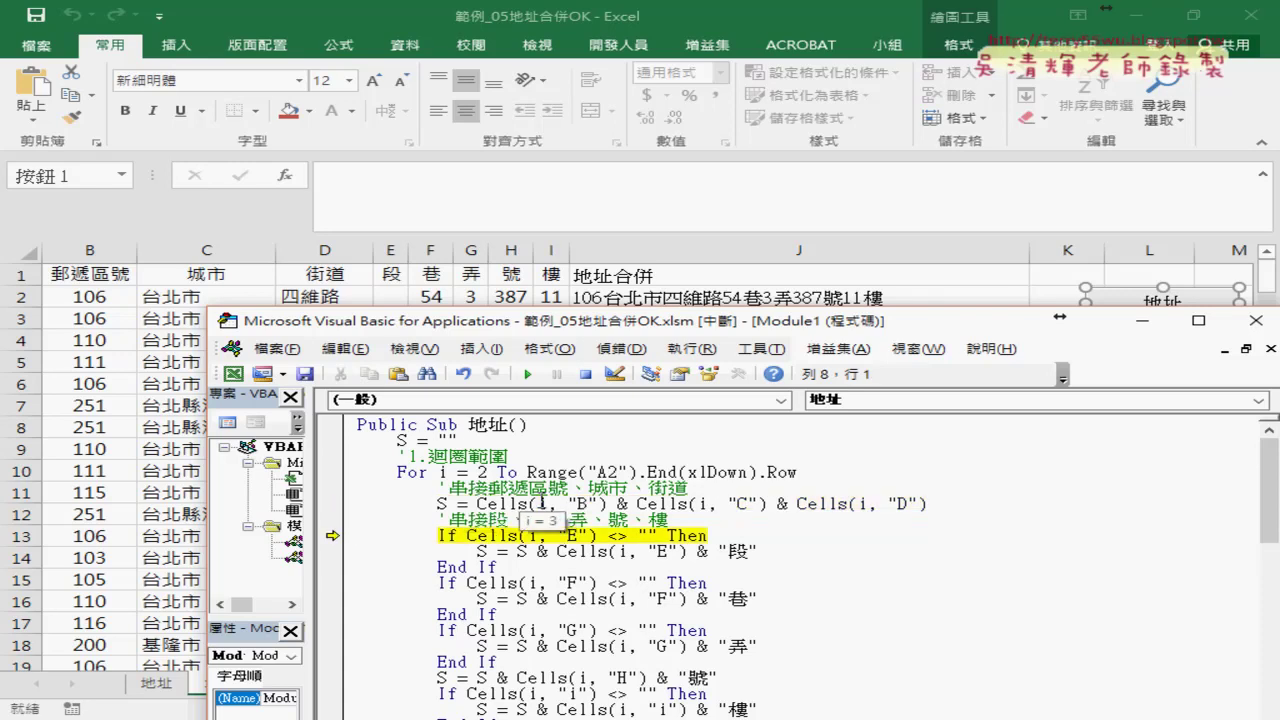
Step: Step the 地址 macro into the 段 branch, with row 3 now reading 106台北市和平東路
drag(567, 330, 567, 356)
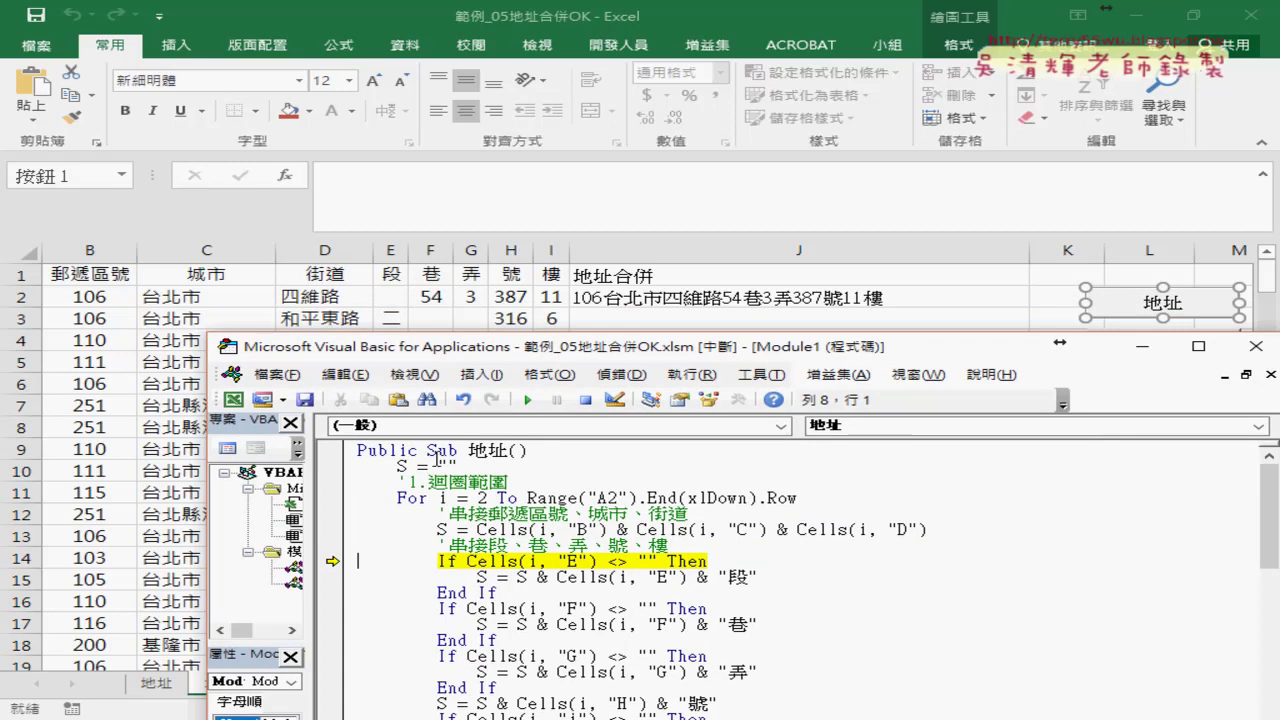
mouse_move(442, 530)
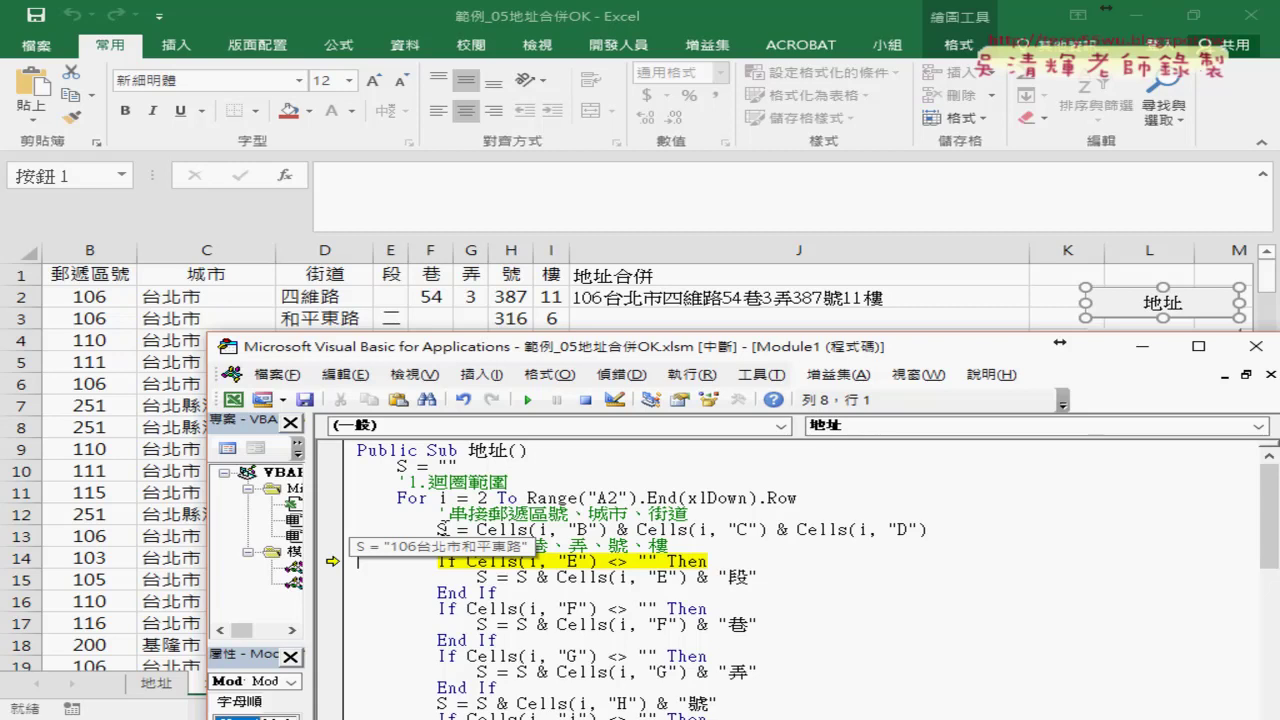
key(F8)
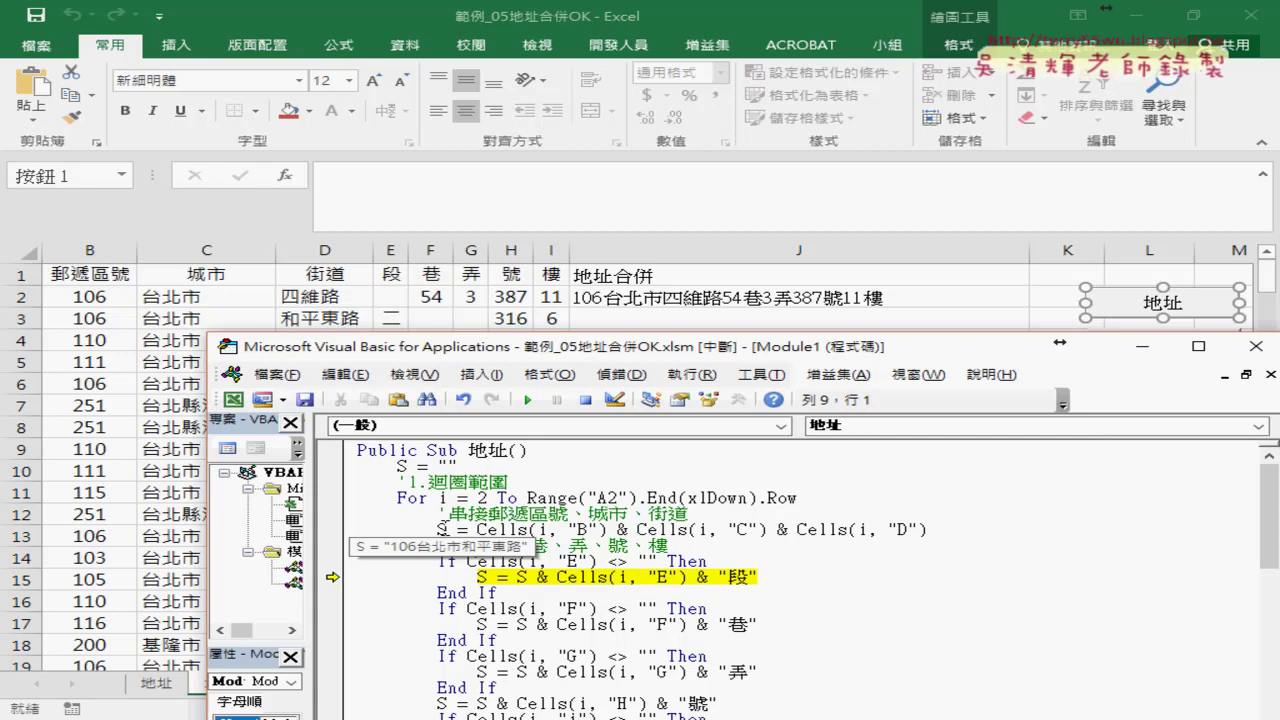
Step: Shift the VBA editor left and narrow it so the three address macro buttons show
drag(539, 356, 439, 359)
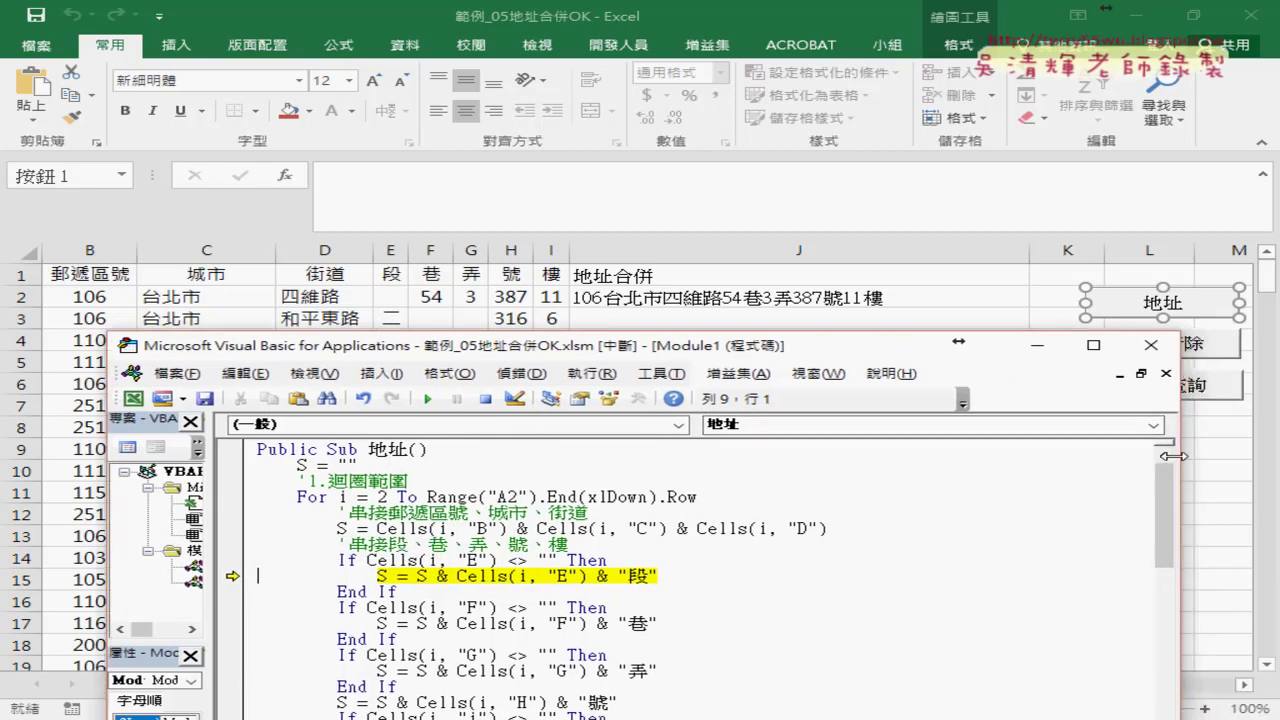
drag(1172, 456, 706, 456)
drag(510, 355, 357, 219)
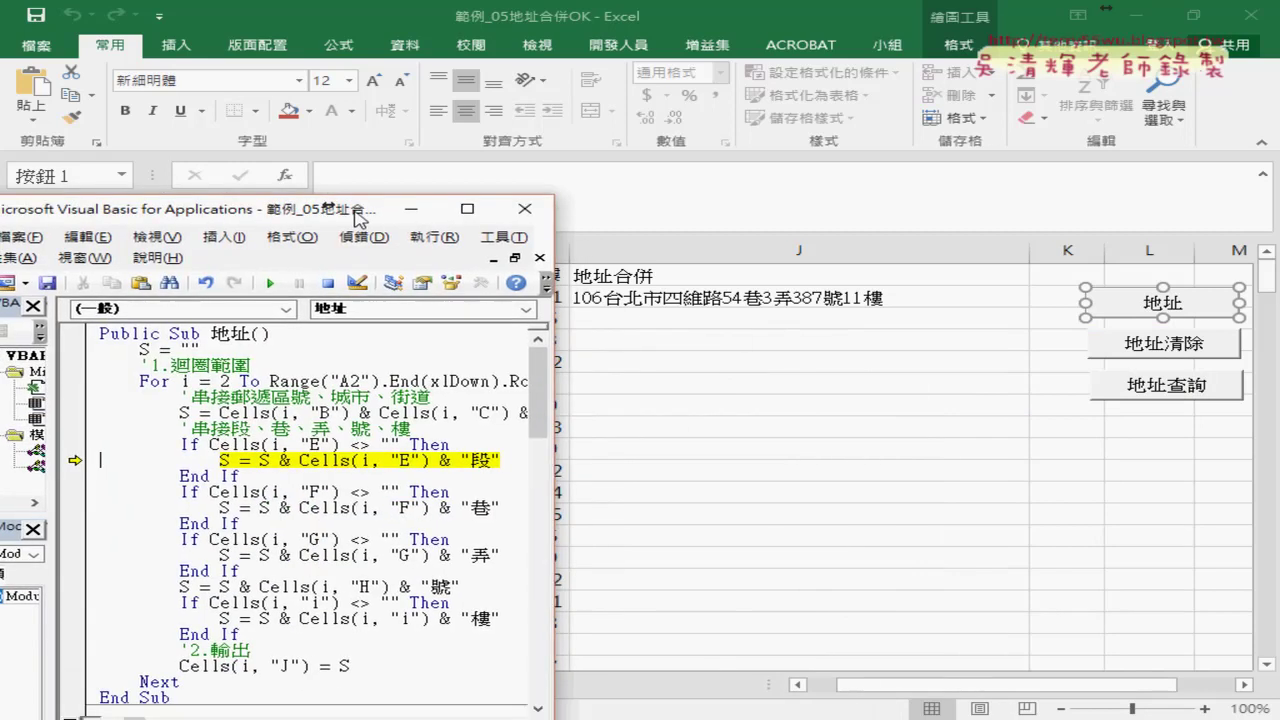